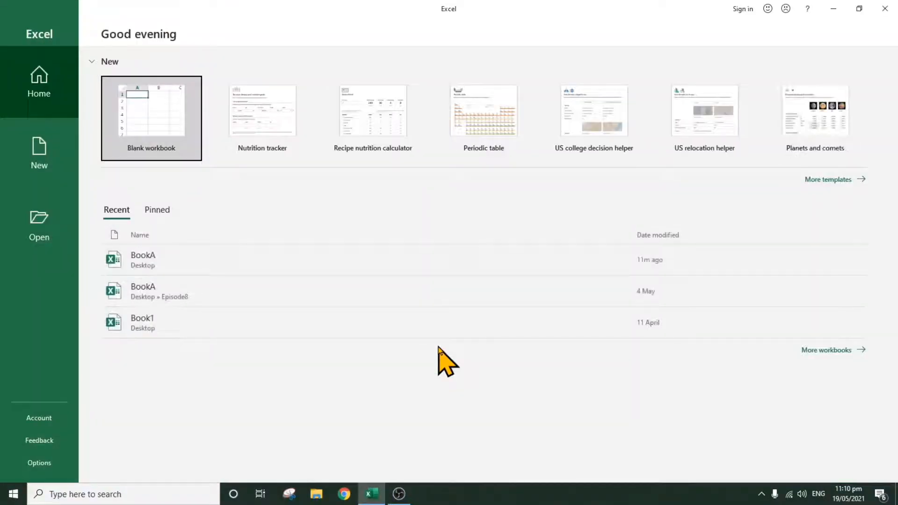
Open the most recently modified BookA workbook from the Desktop and add a new worksheet after Sheet1.
click(279, 262)
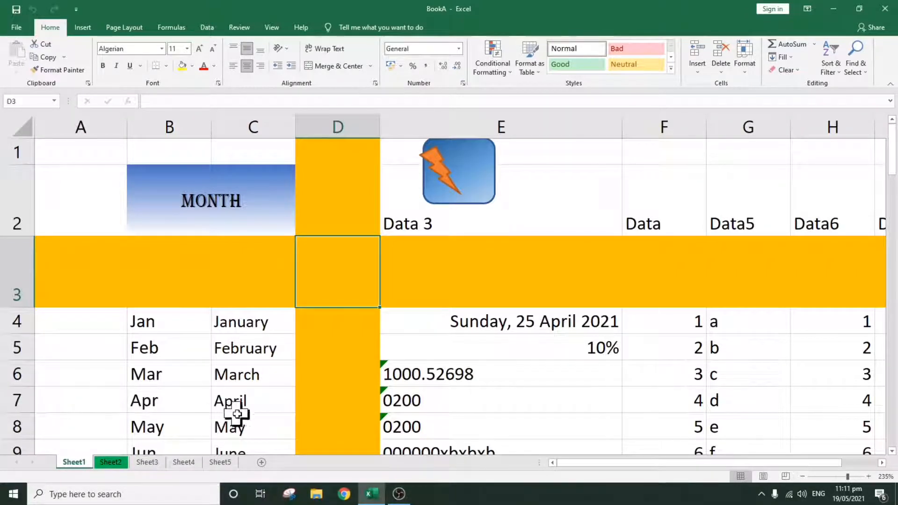
click(262, 463)
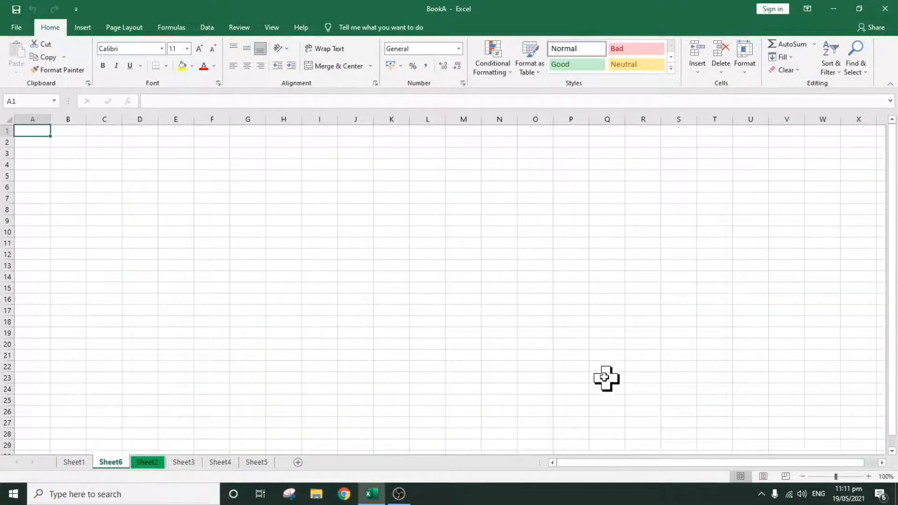
Enter the label ADDITION in cell B3 of the new sheet.
click(76, 156)
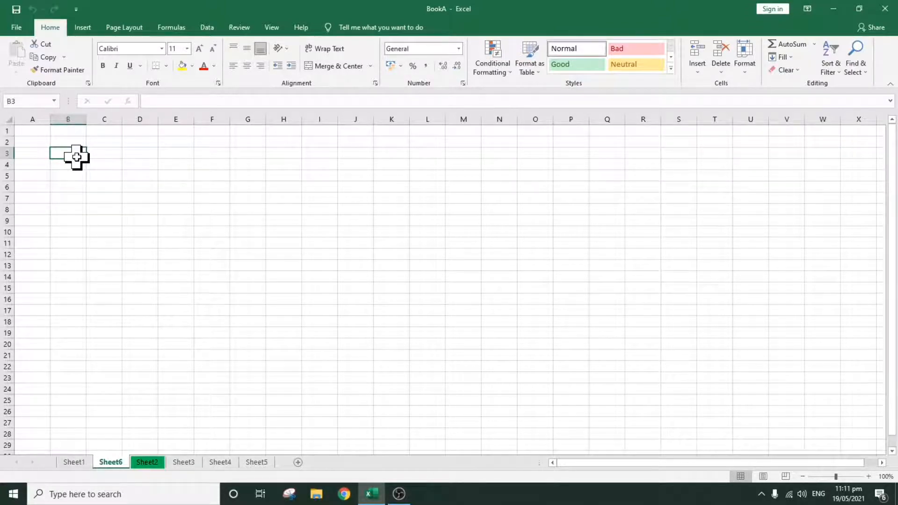
text(A)
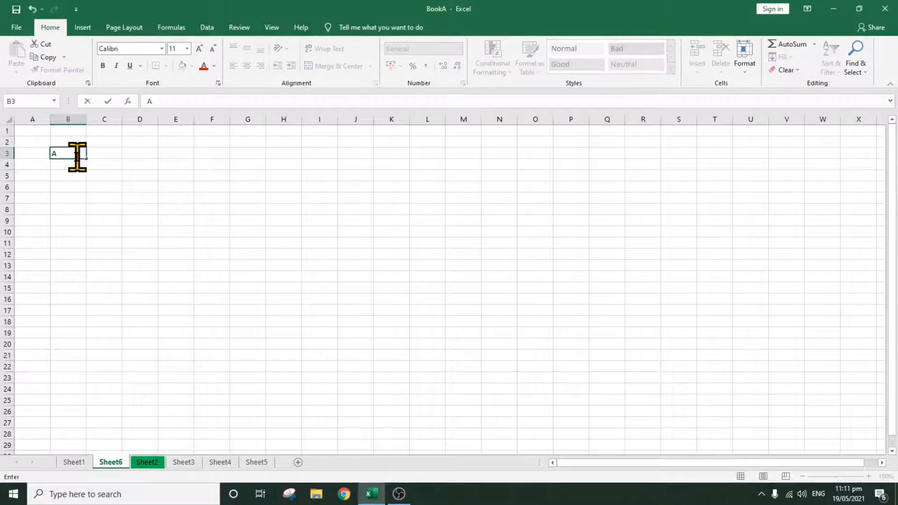
click(110, 221)
ctrl+scroll(110, 227, up, 2)
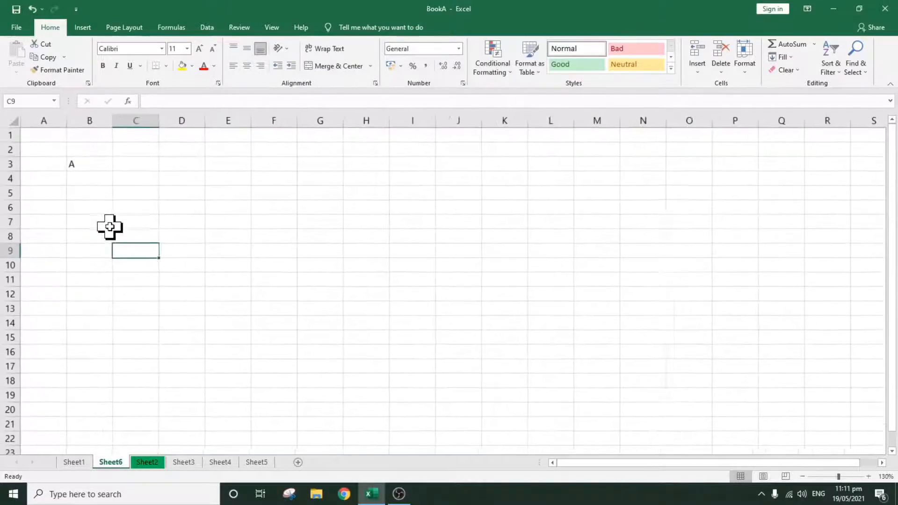
ctrl+scroll(109, 226, up, 3)
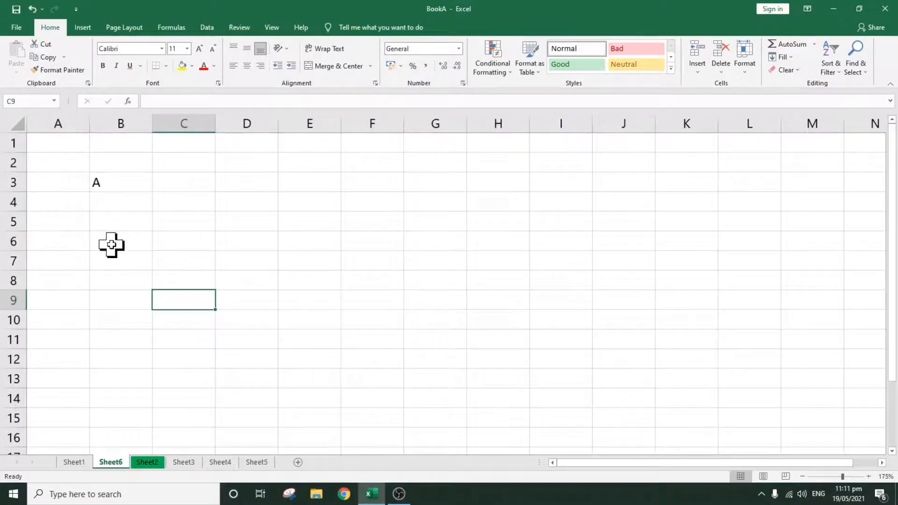
ctrl+scroll(111, 244, up, 1)
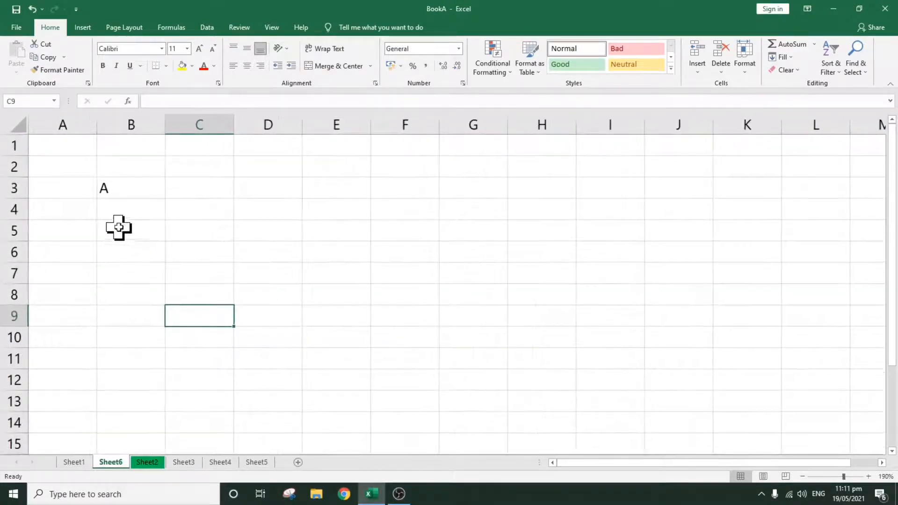
click(132, 187)
double_click(132, 187)
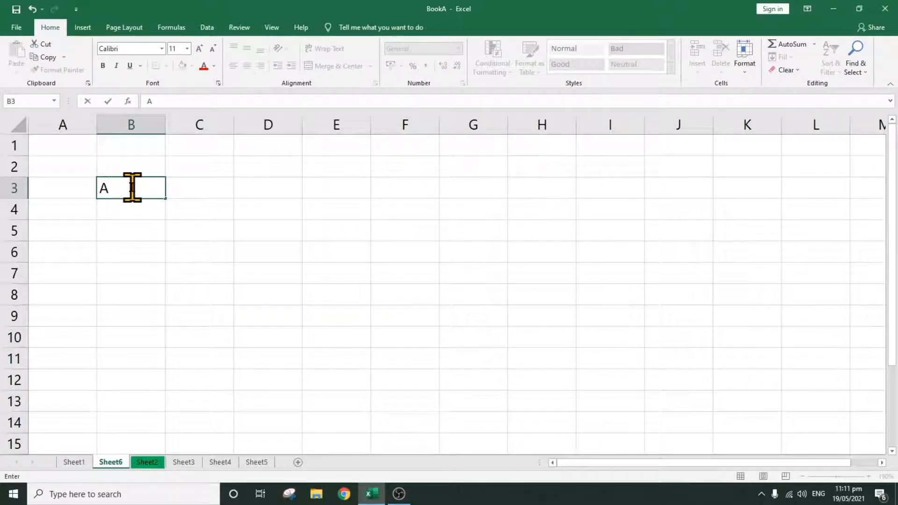
text(DDITION)
key(Return)
Enter SUBTRACTION, MULTIPLICATION and DIVISION in cells B4 to B6, and fit column B's width to its contents.
text(S)
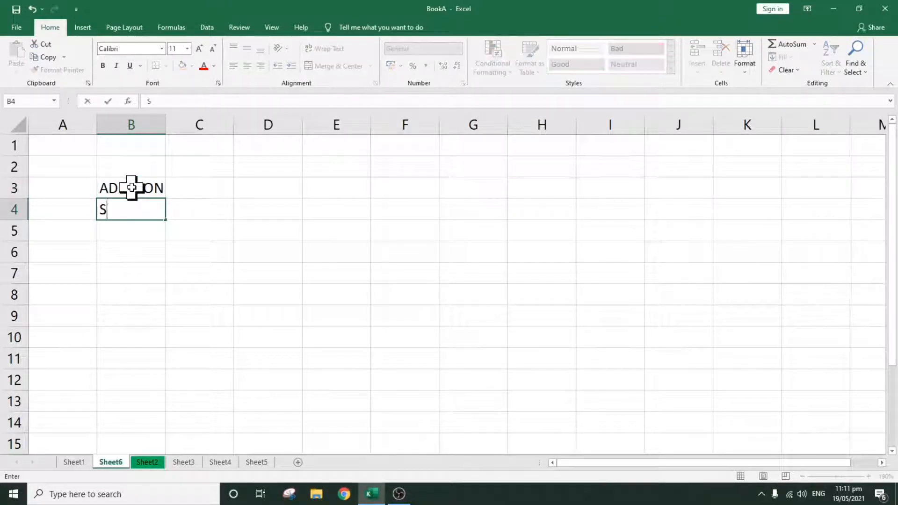
text(UBTRACTION)
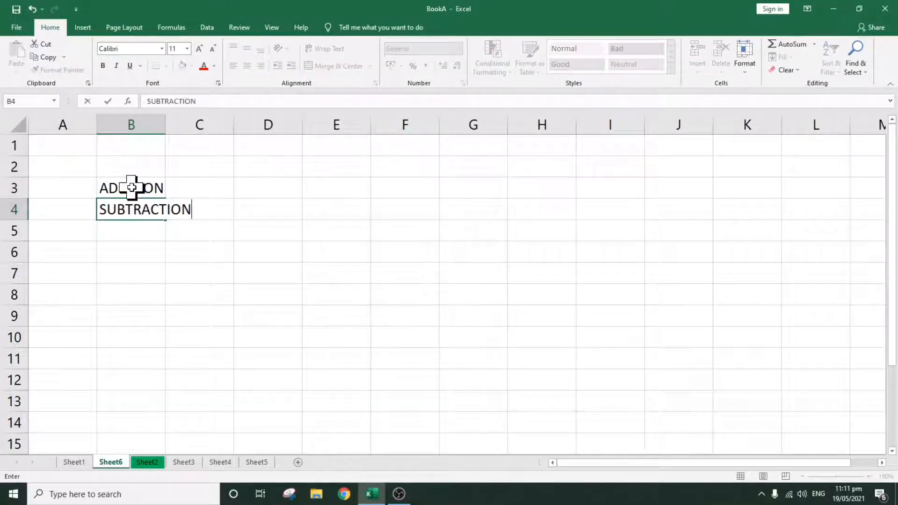
key(Return)
text(MULTIPLICATION)
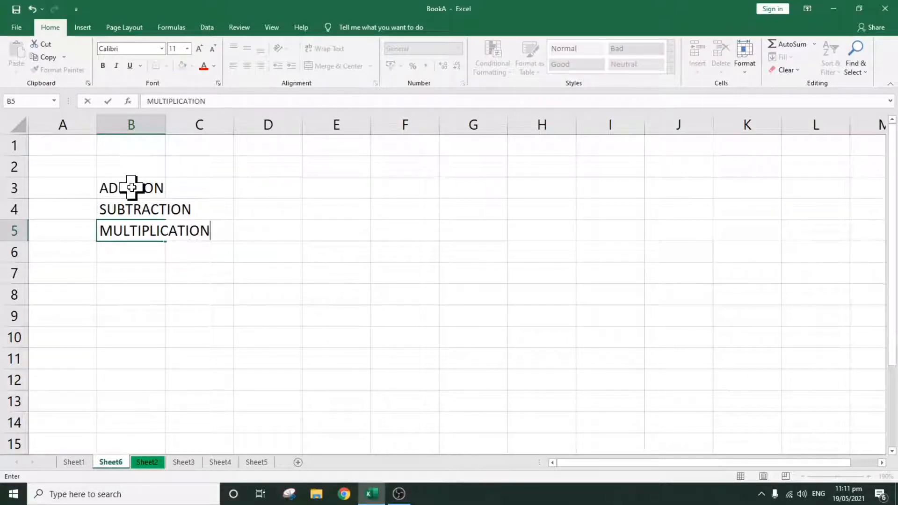
key(Return)
text(DI)
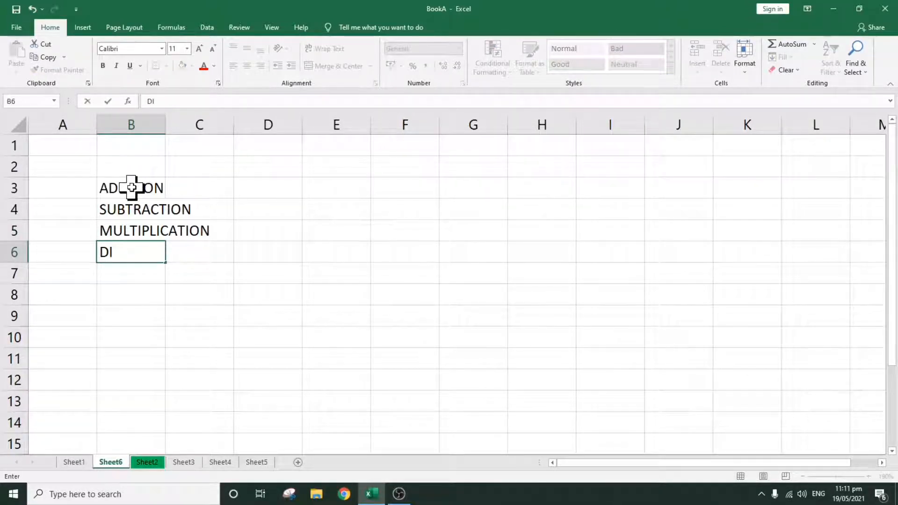
text(VISION)
key(Return)
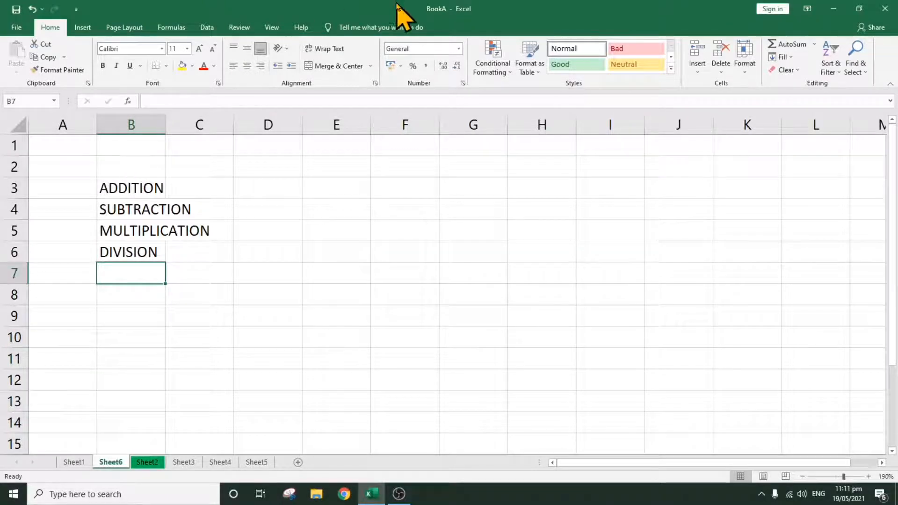
double_click(165, 124)
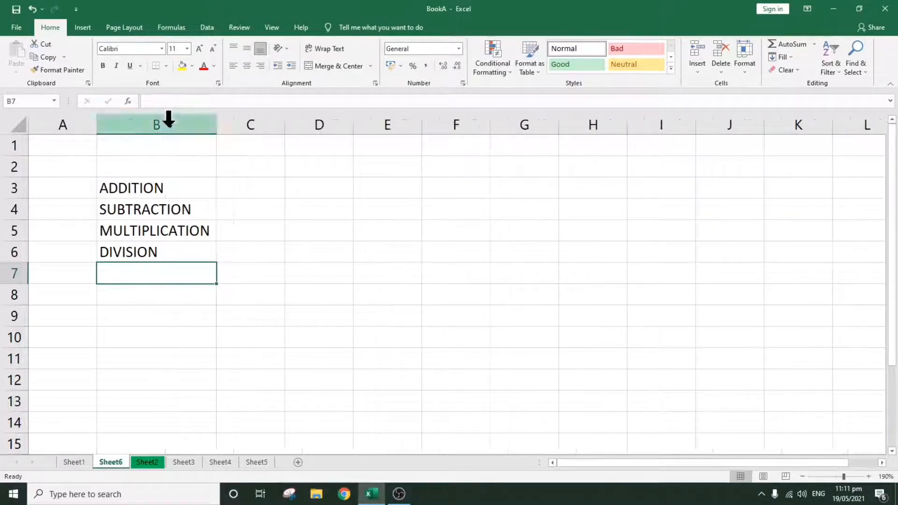
Enter 1+1 in cell C3 beside ADDITION and 1-1 in cell C4 beside SUBTRACTION.
click(245, 194)
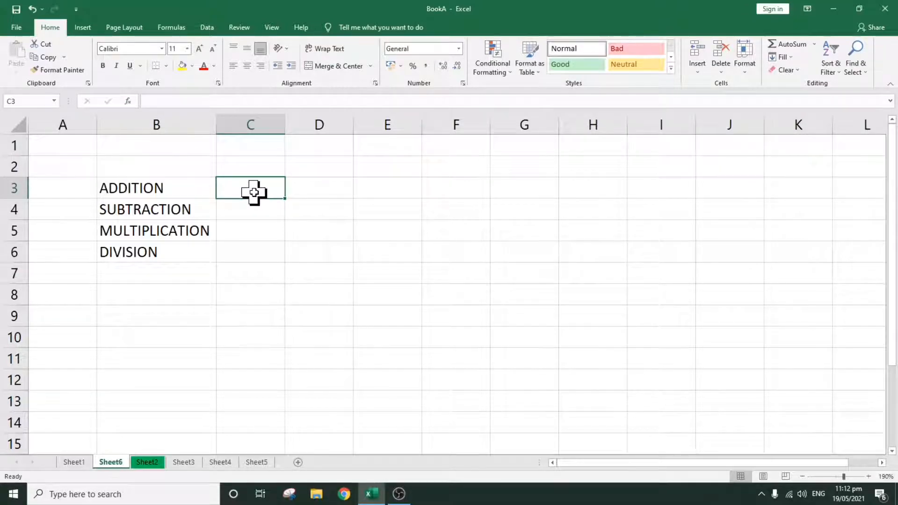
text(1+1)
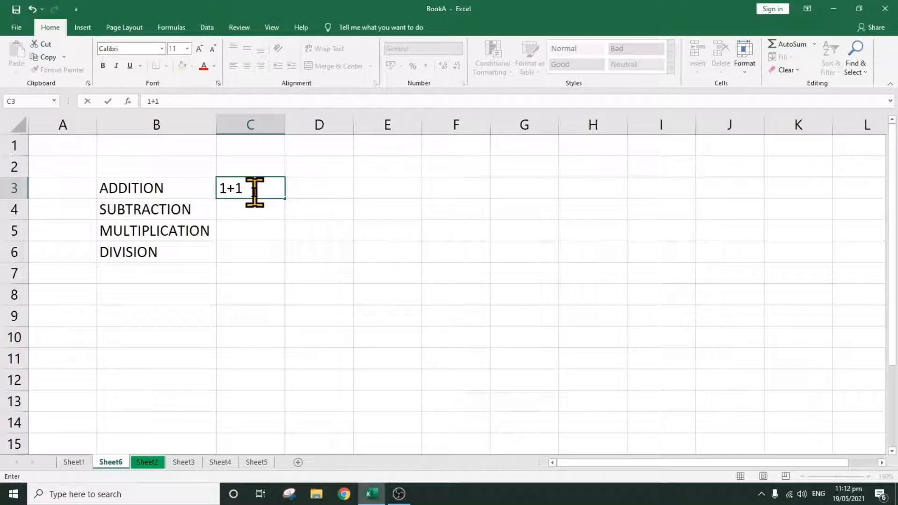
key(Return)
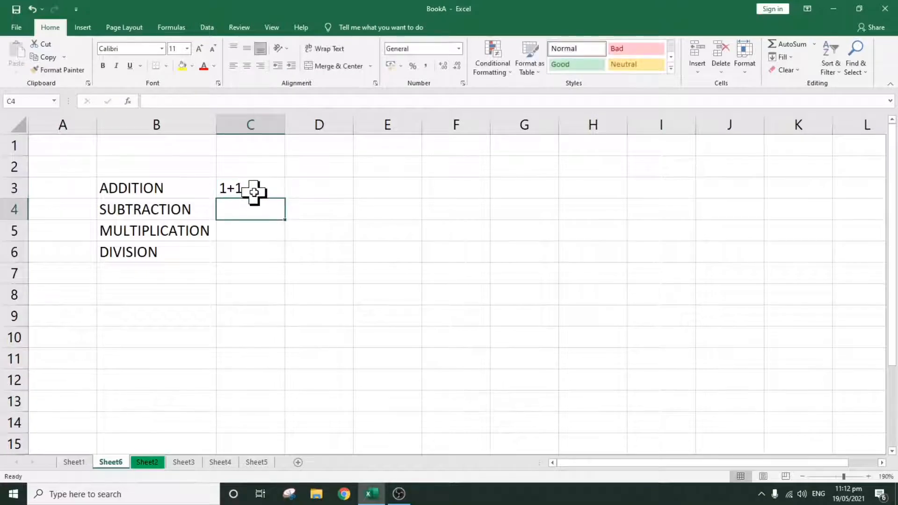
text(1-1)
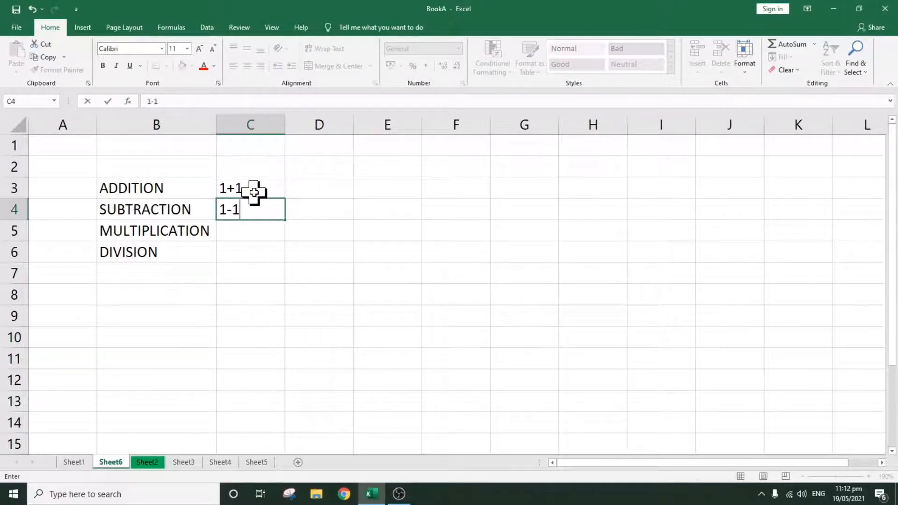
key(Return)
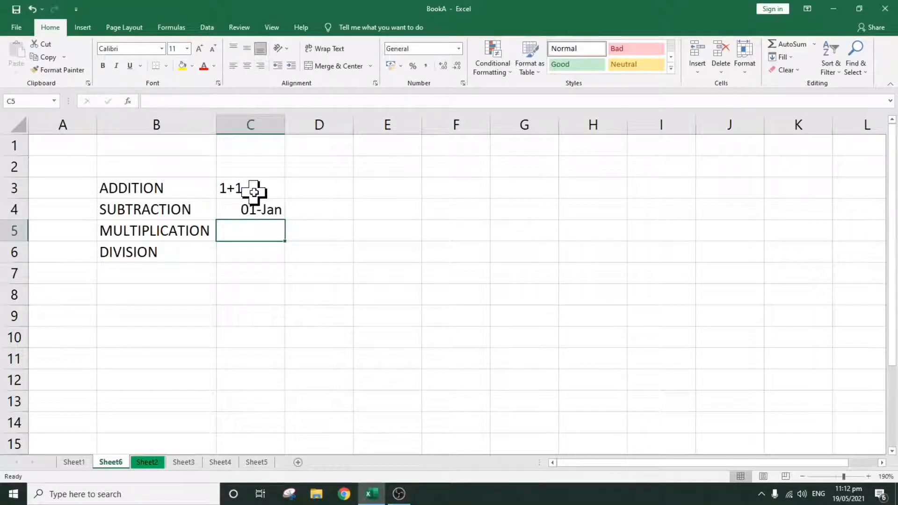
Replace the date in cell C4 with 1-1 stored as text, using a leading apostrophe.
key(End)
key(Up)
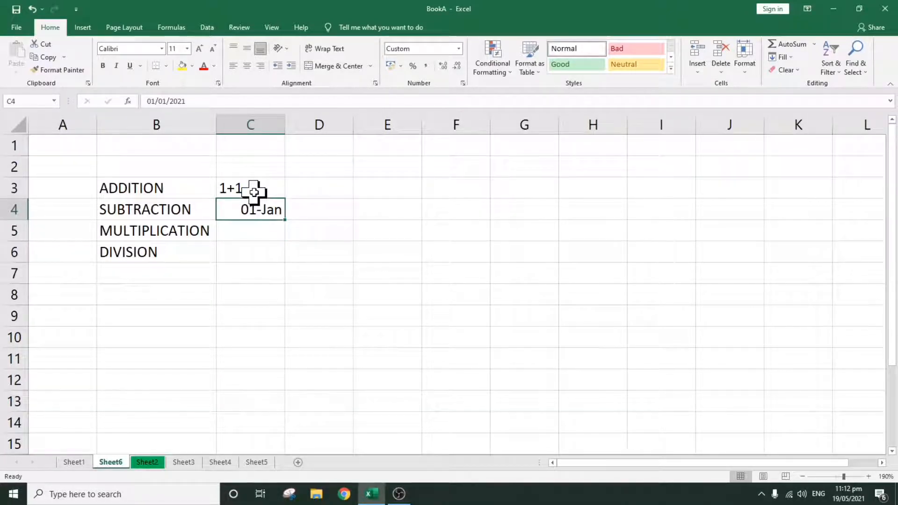
text(')
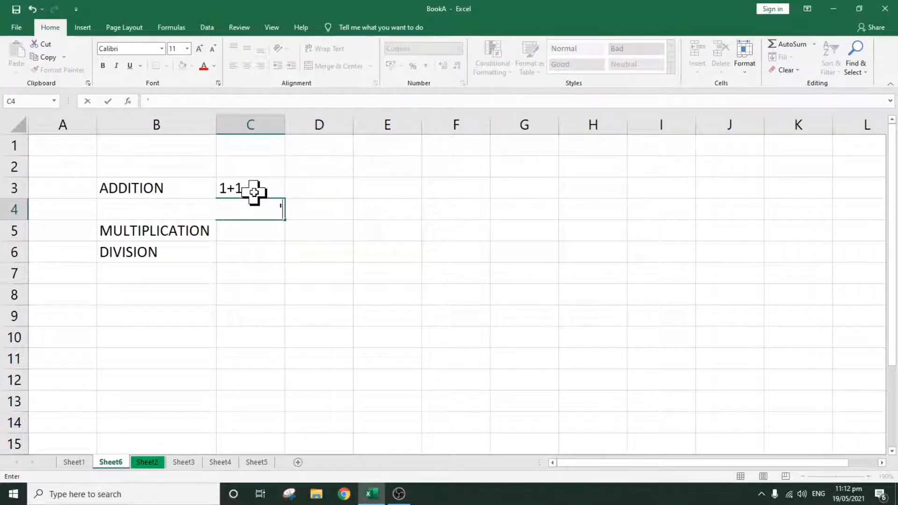
text(1-1)
key(Return)
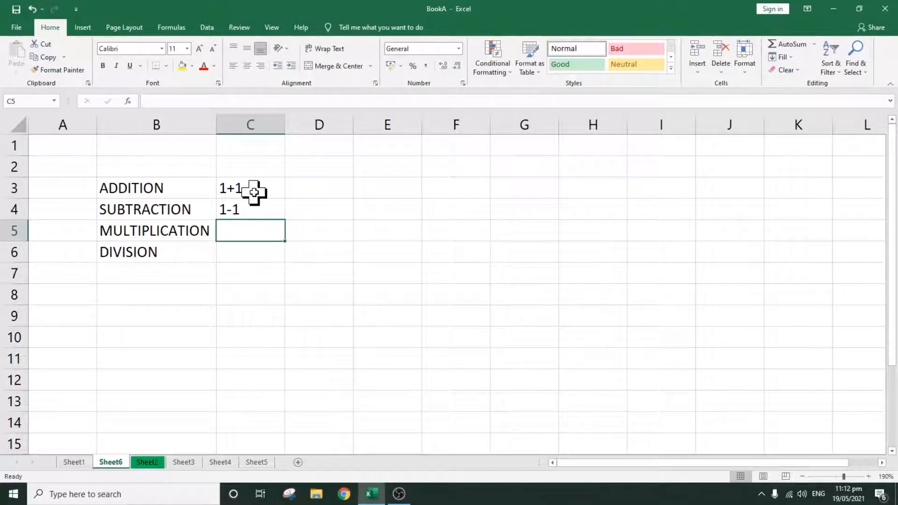
Enter '1*1 as text in cell C5 beside MULTIPLICATION.
text(')
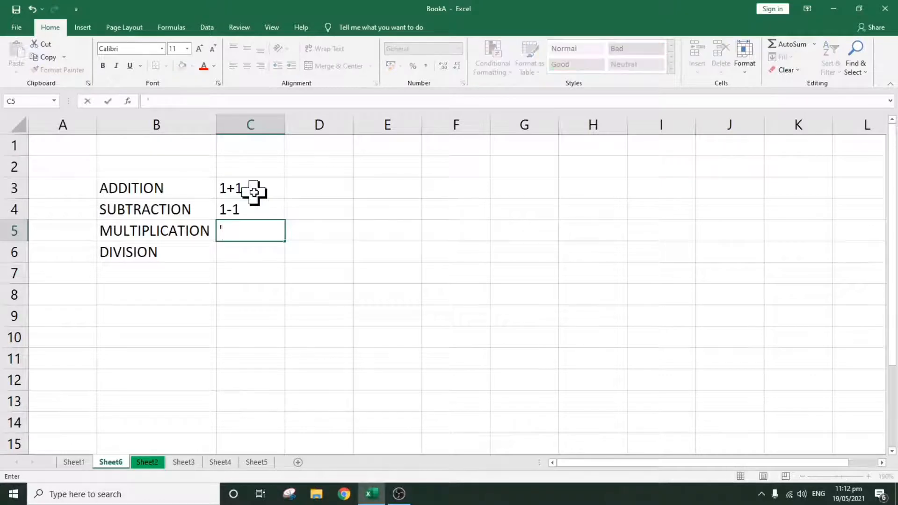
key(End)
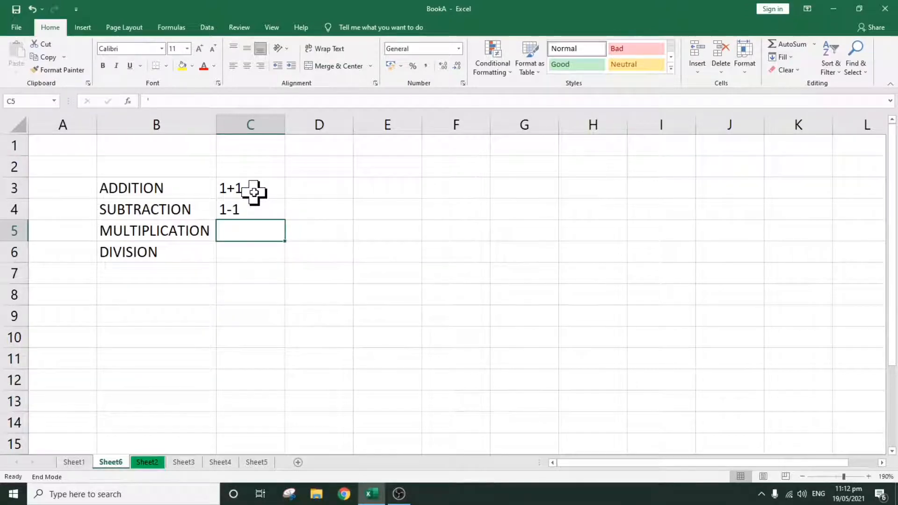
key(End)
key(Down)
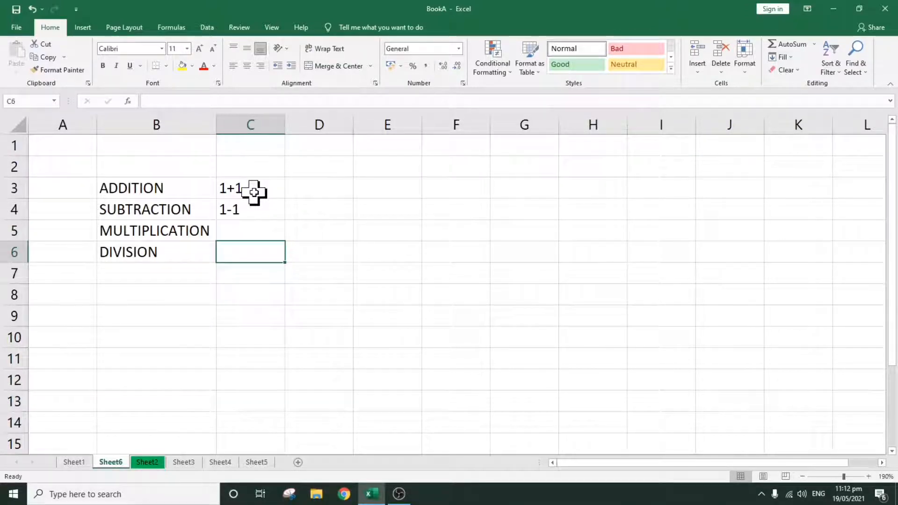
key(Up)
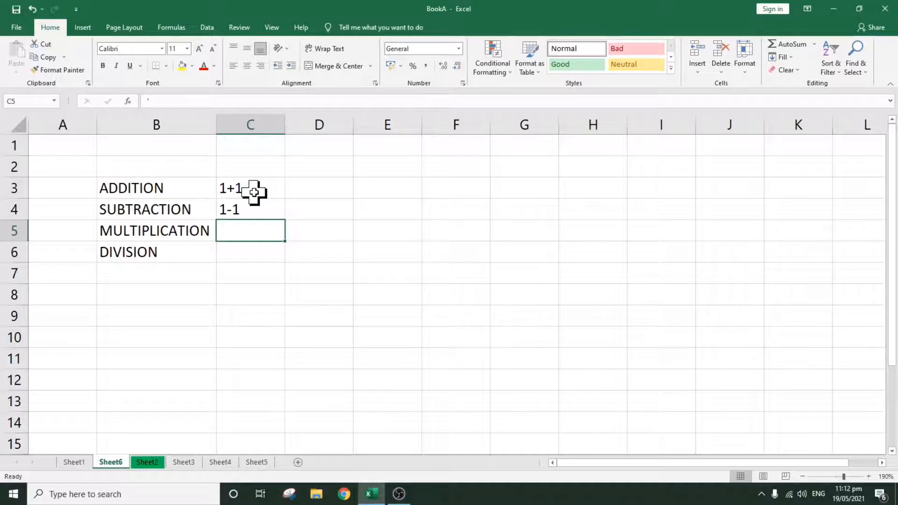
text(')
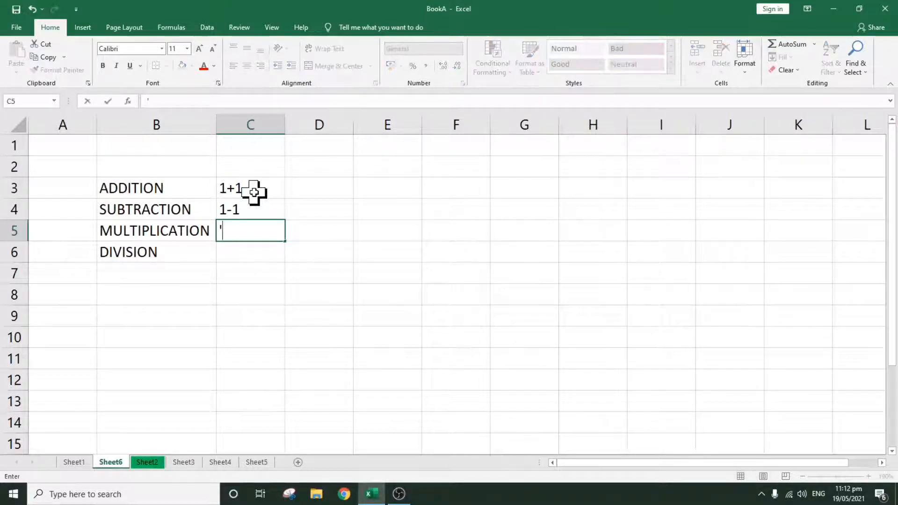
text(1X)
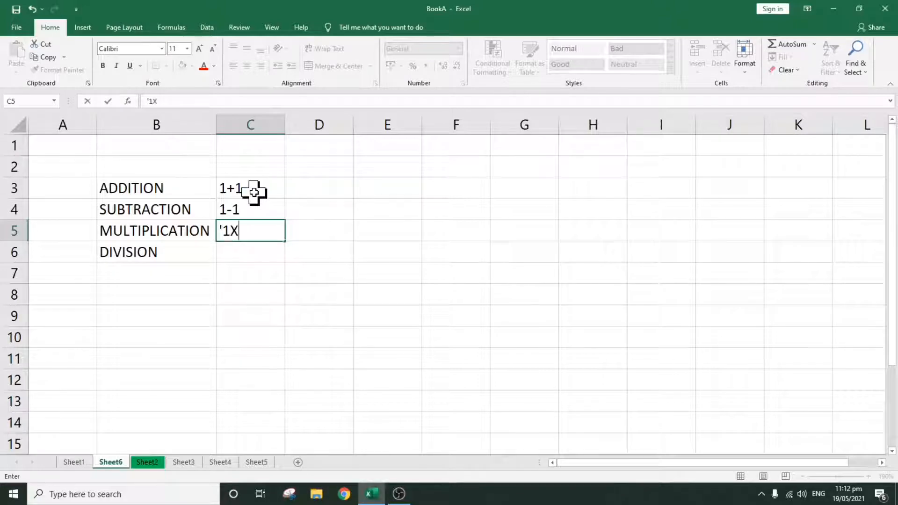
key(BackSpace)
text(*1)
key(Return)
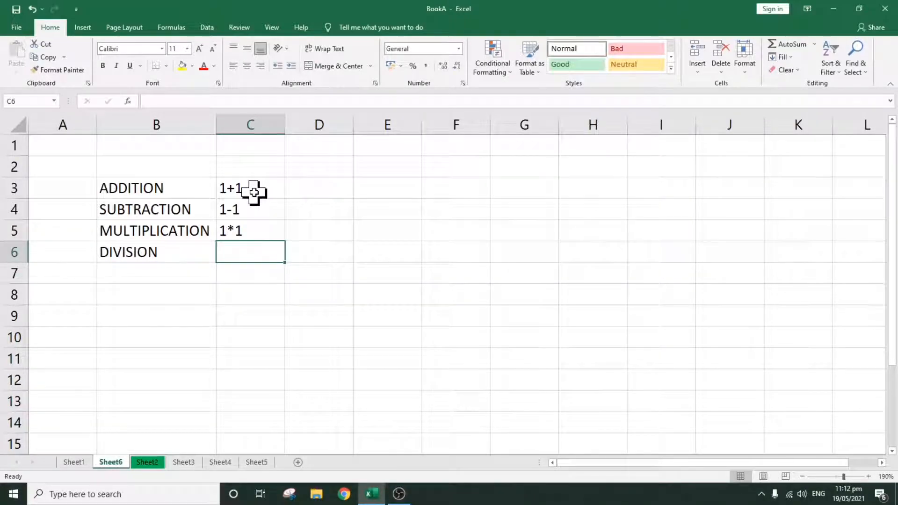
Enter '1/1 as text in cell C6 beside DIVISION.
text(1)
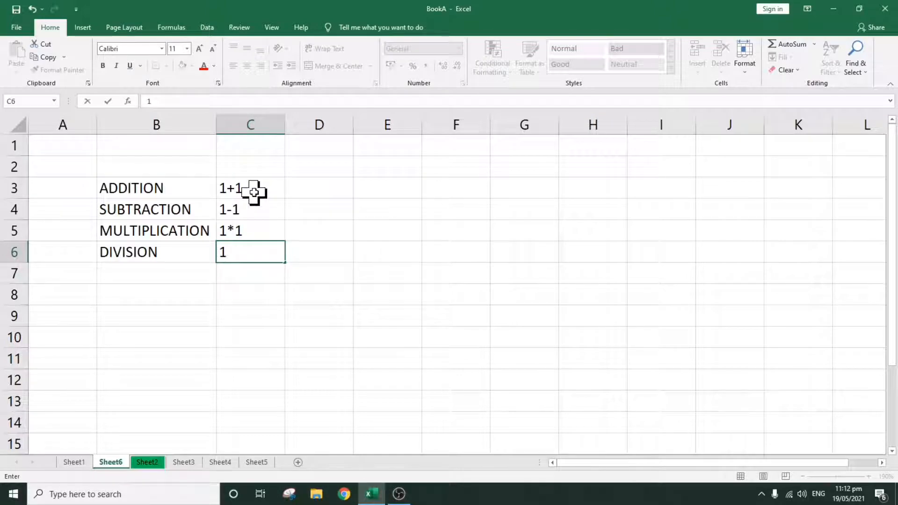
key(BackSpace)
text('1/)
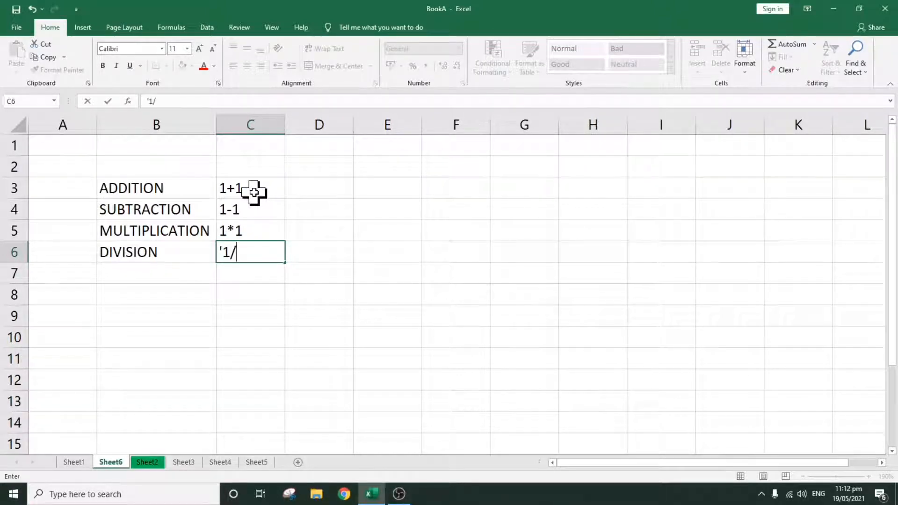
text(1)
key(Return)
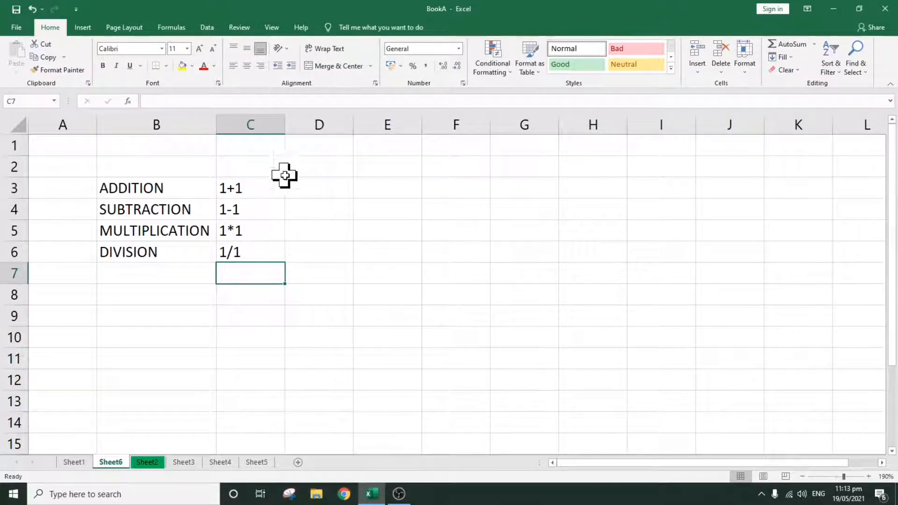
Enter the formula =1+1 in cell D3 on the ADDITION row and =1-1 in cell D4 on the SUBTRACTION row.
click(304, 187)
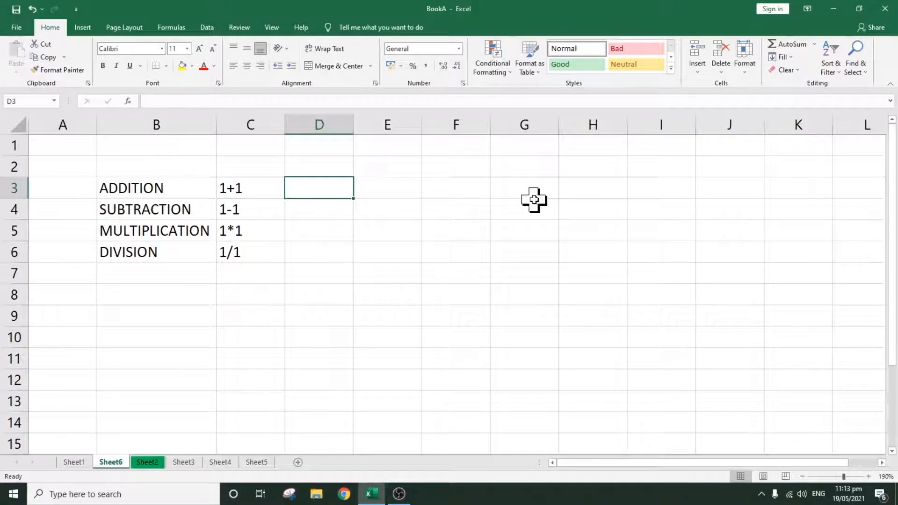
text(=)
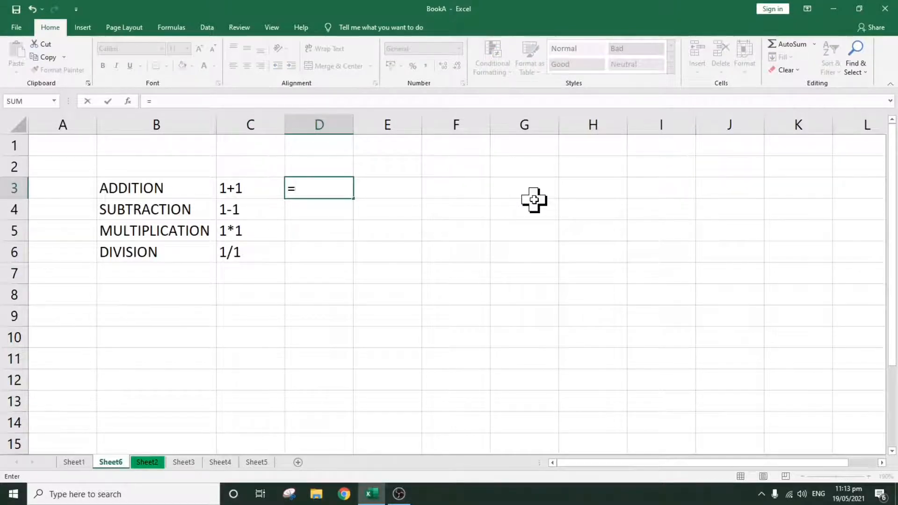
text(1+1)
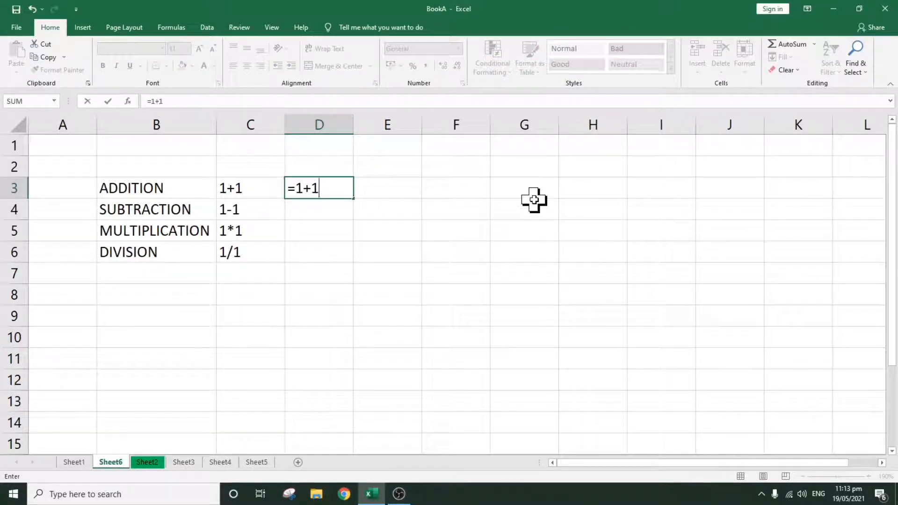
key(Return)
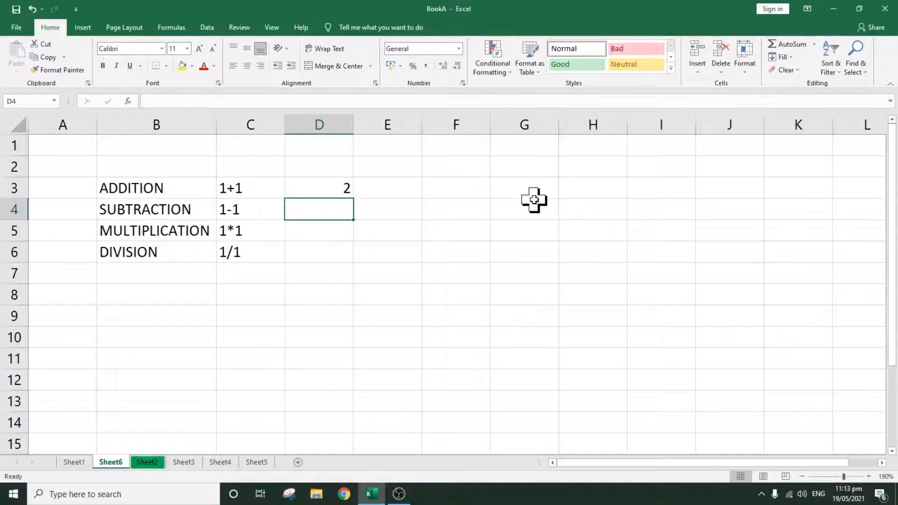
text(=1-1)
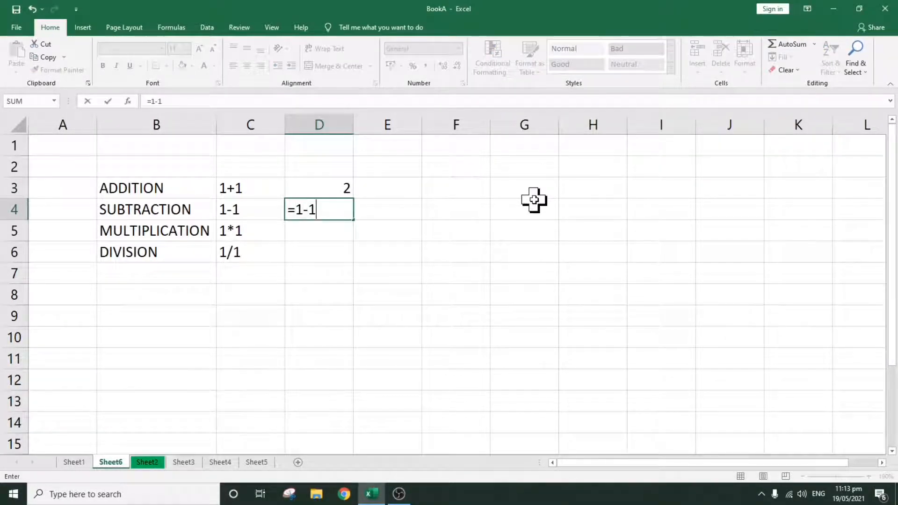
key(Return)
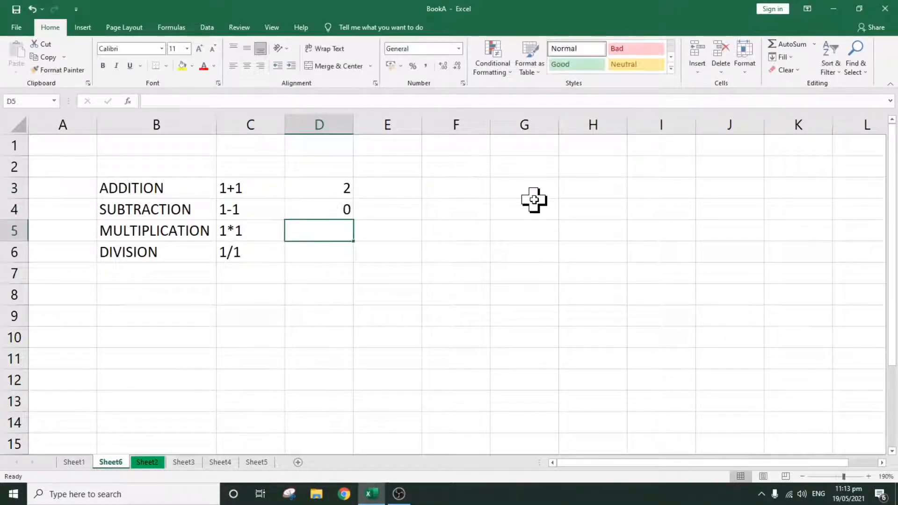
Enter the formula =1*1 in cell D5 on the MULTIPLICATION row and =1/1 in cell D6 on the DIVISION row.
text(=1*1)
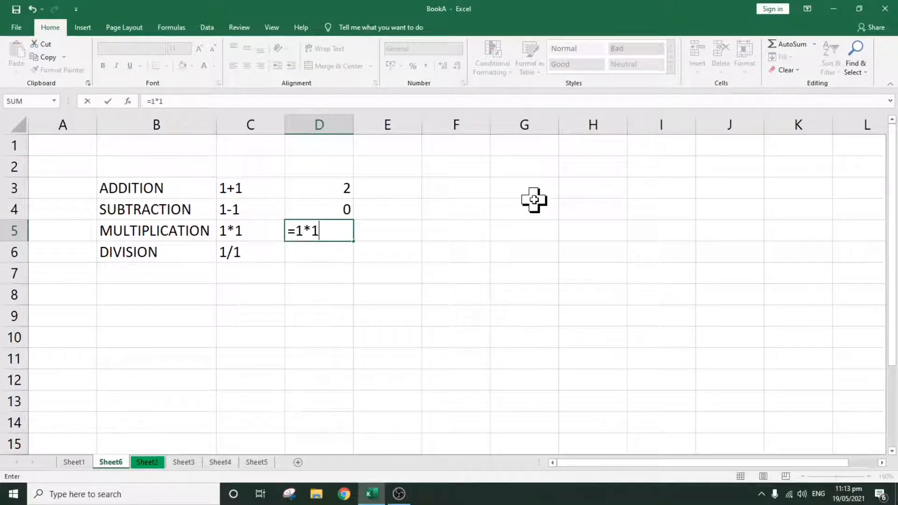
key(Return)
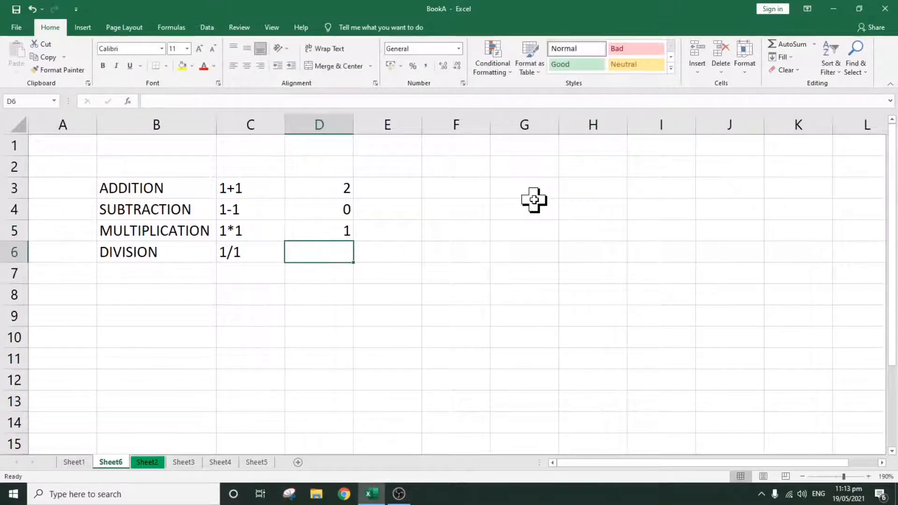
text(=1/1)
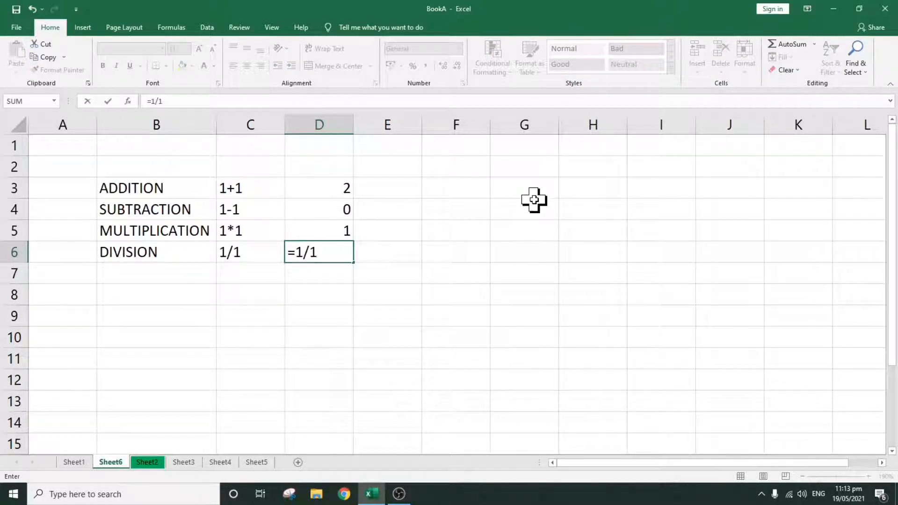
key(Return)
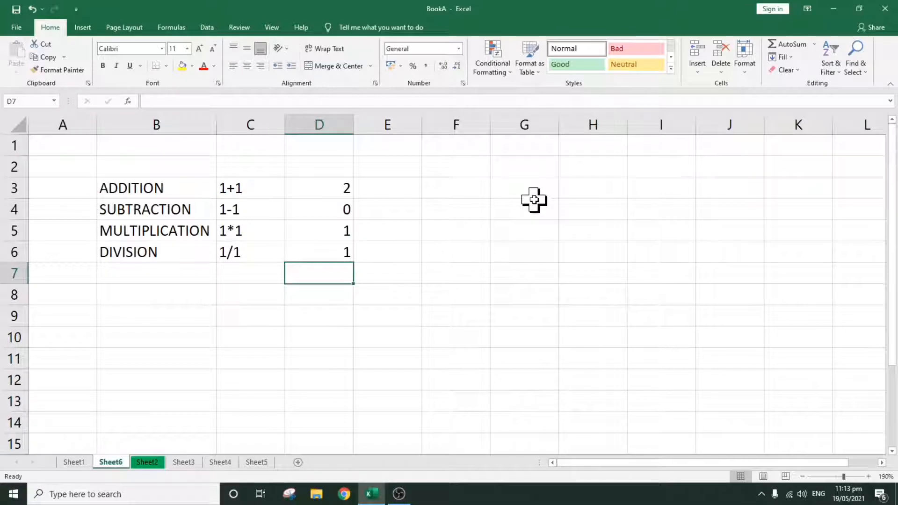
Enter the addition formula '=1+1 as text in cell E3, using a leading apostrophe.
key(Up)
key(Up)
key(Up)
key(Up)
key(Up)
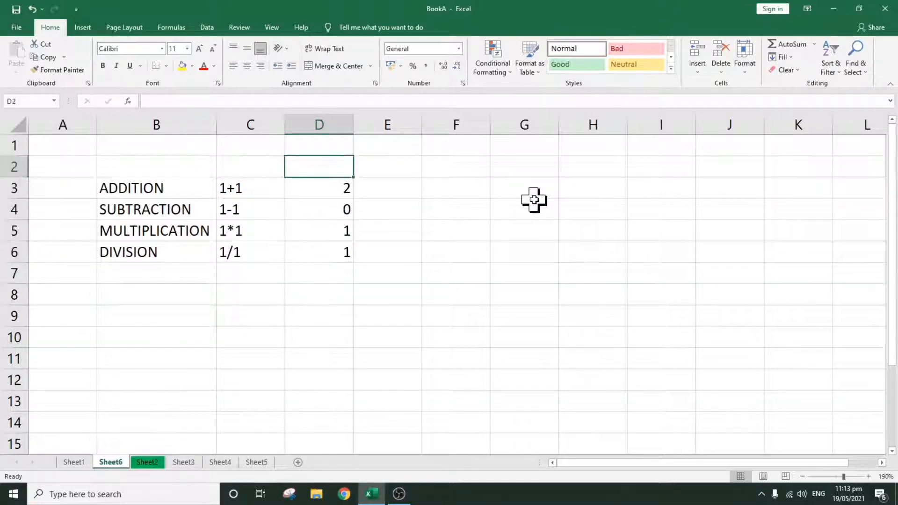
key(Down)
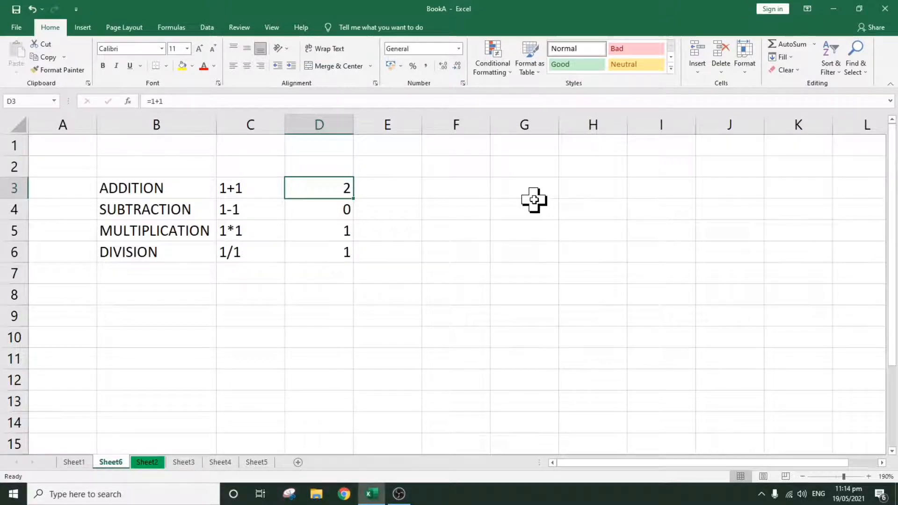
key(Right)
text(')
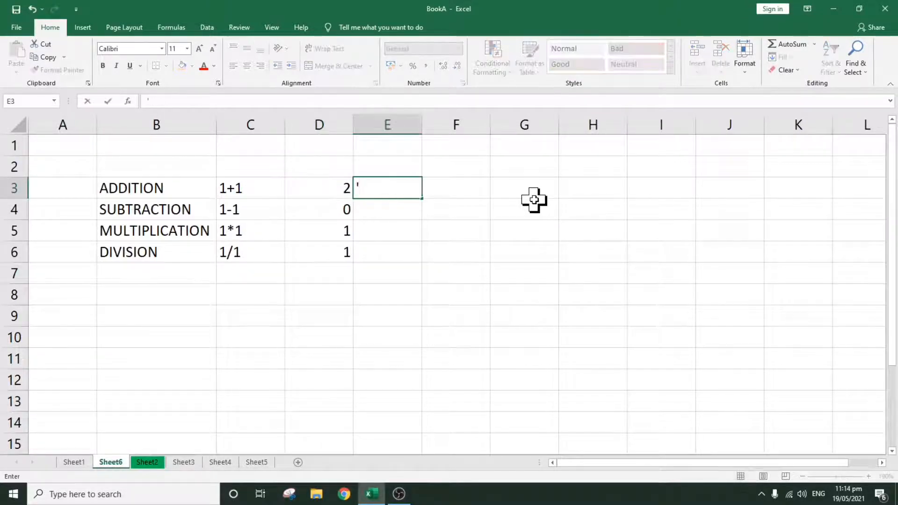
text(=1+1)
key(Return)
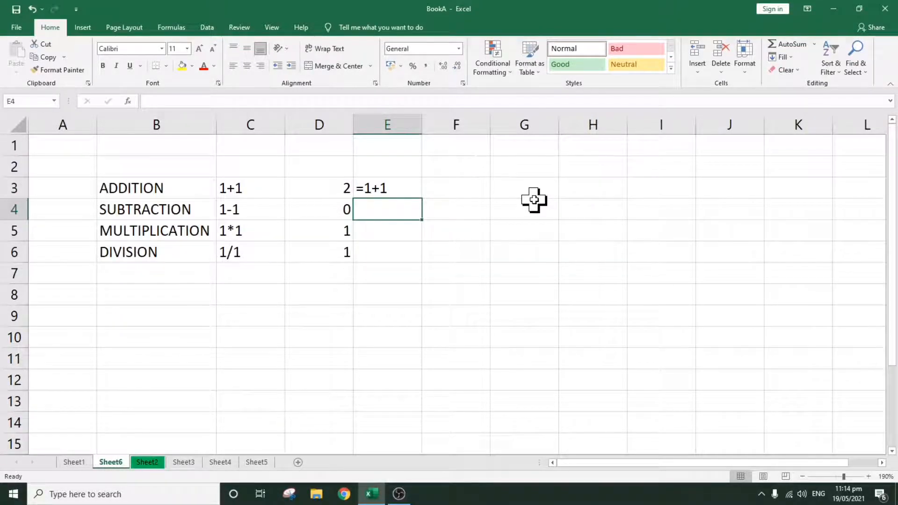
key(Up)
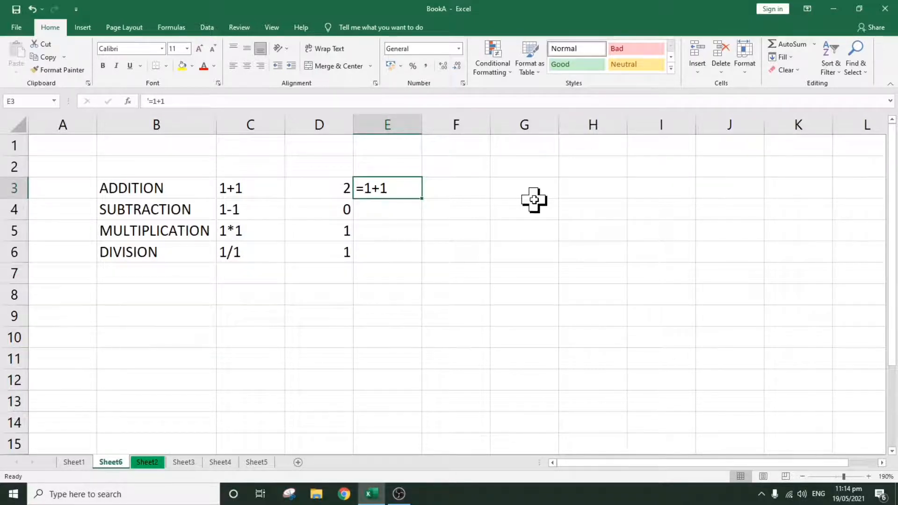
Enter the combined formula =1+2-3*4/5 in cell B8 below the operations table.
key(Down)
key(Down)
key(Down)
key(Down)
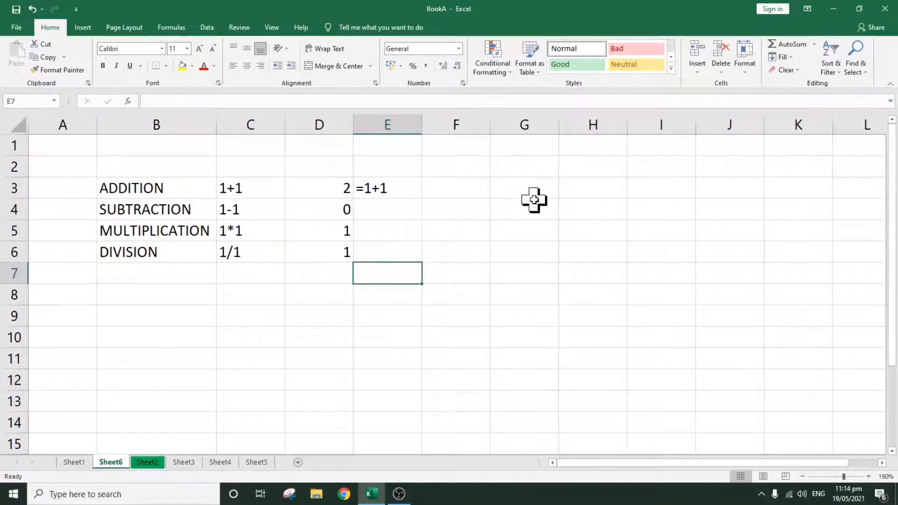
key(Down)
key(Down)
key(Left)
key(Left)
key(Left)
key(Left)
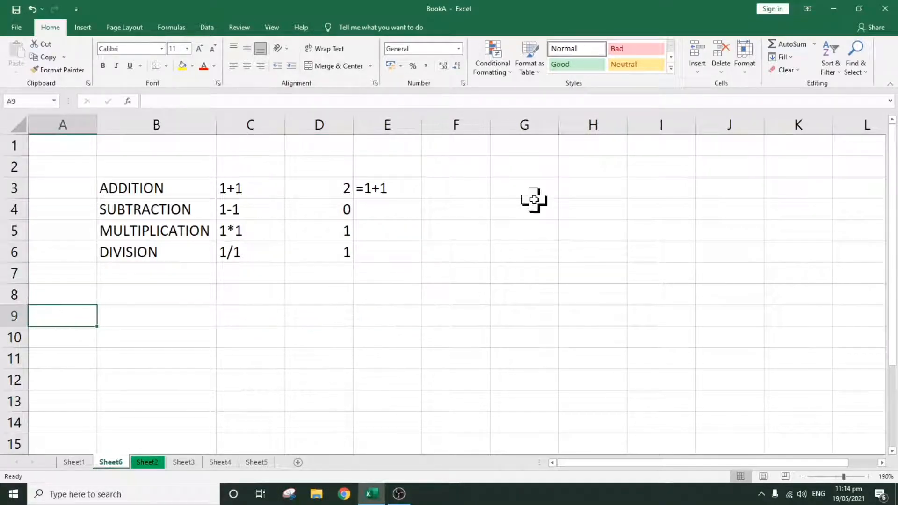
key(Up)
key(Right)
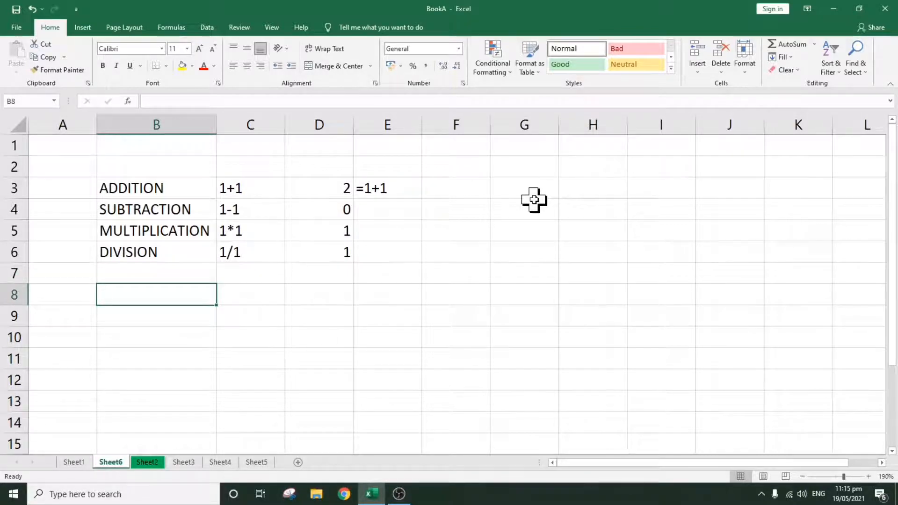
text(=)
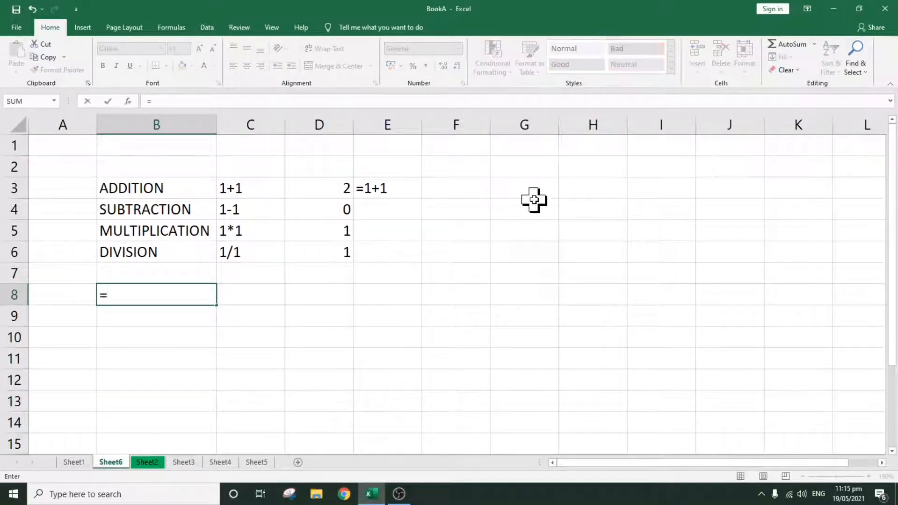
text(1+)
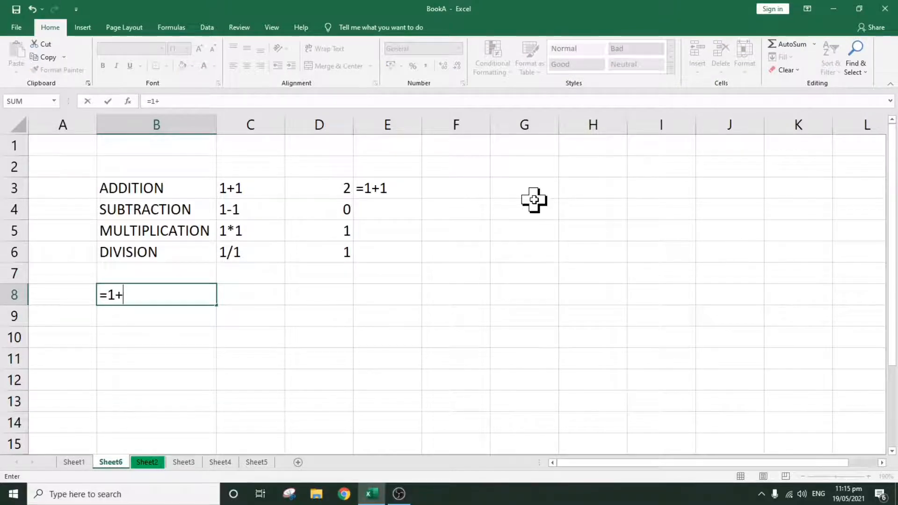
text(2-3*4)
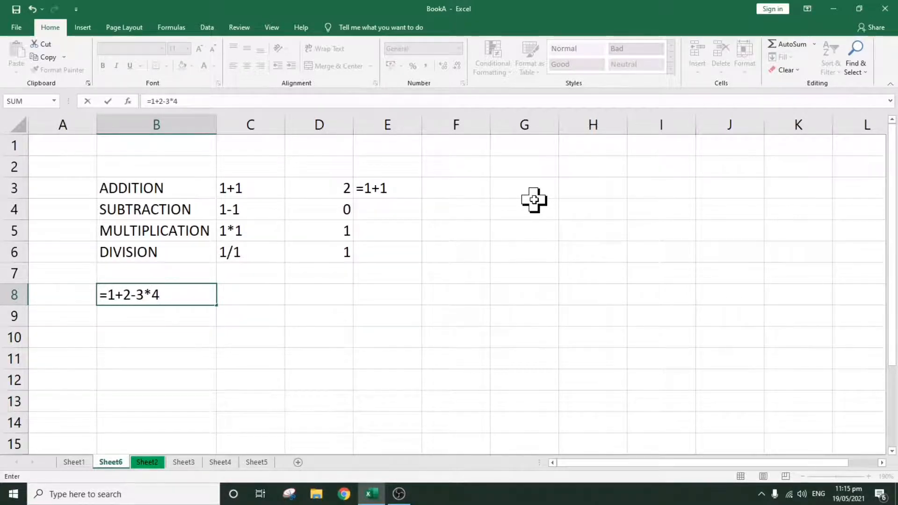
text(/5)
key(Return)
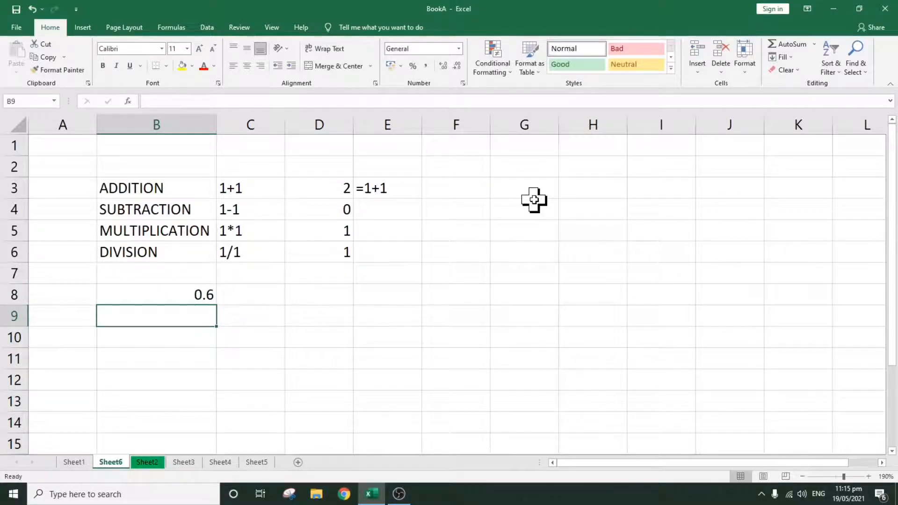
Copy the formula from cell B8 to C8 and turn the copy into text with a leading apostrophe.
key(Up)
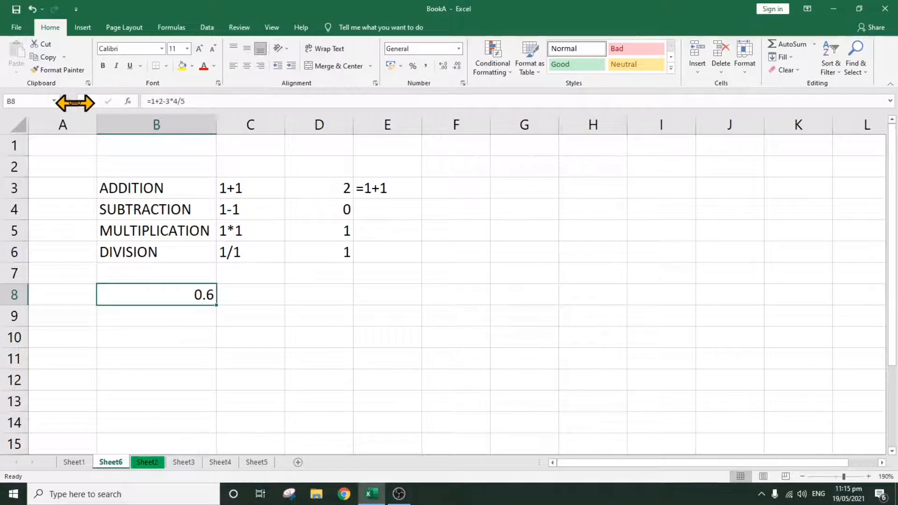
key(ctrl+c)
key(Right)
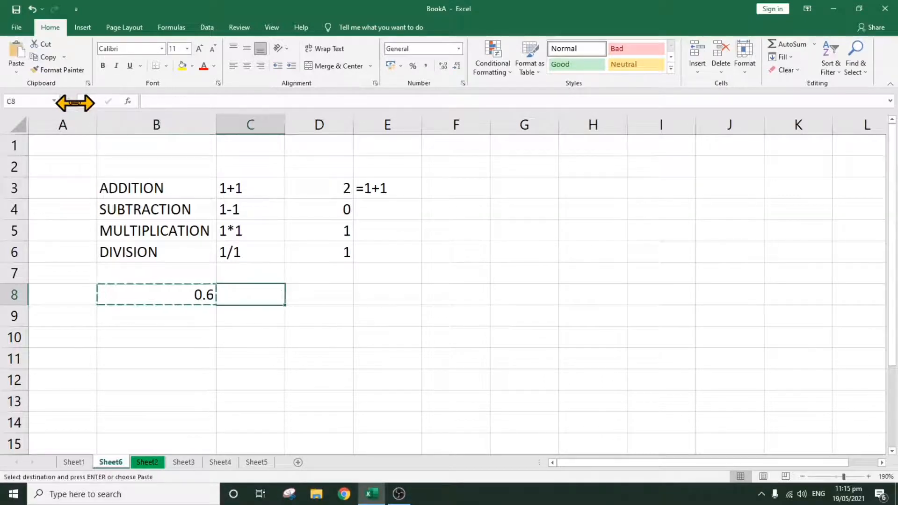
key(Return)
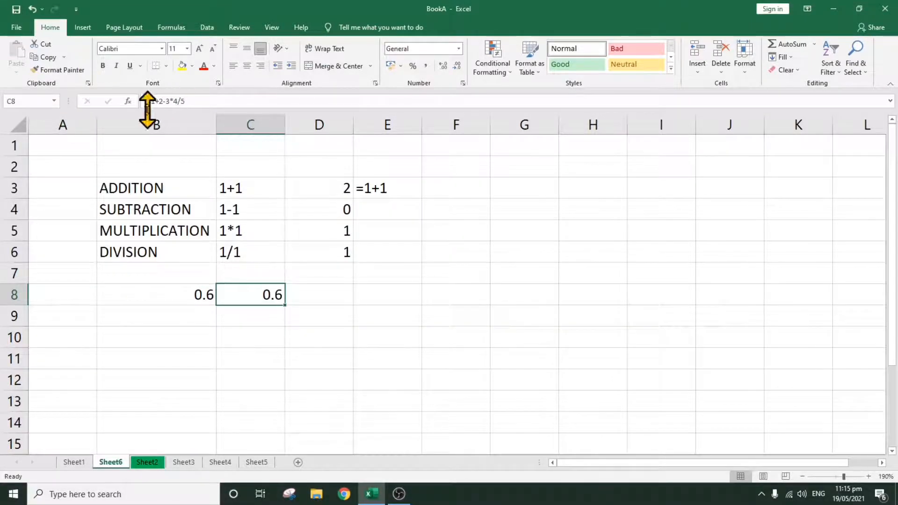
click(148, 101)
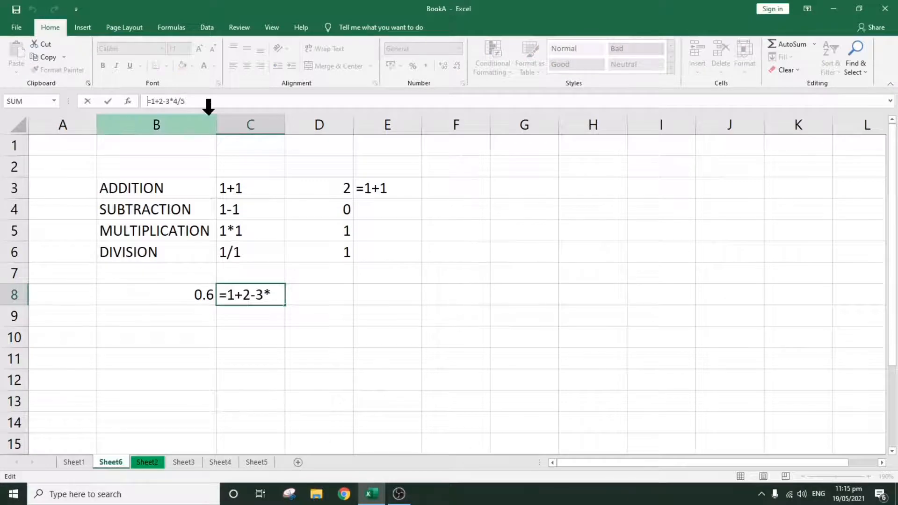
key(Return)
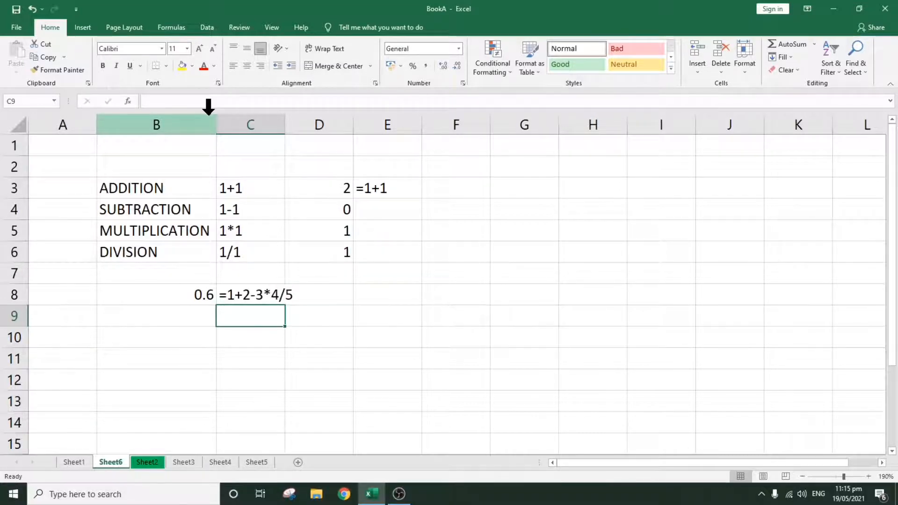
Enter the formula =1+2 in cell C9 below the combined formula's text.
text(=)
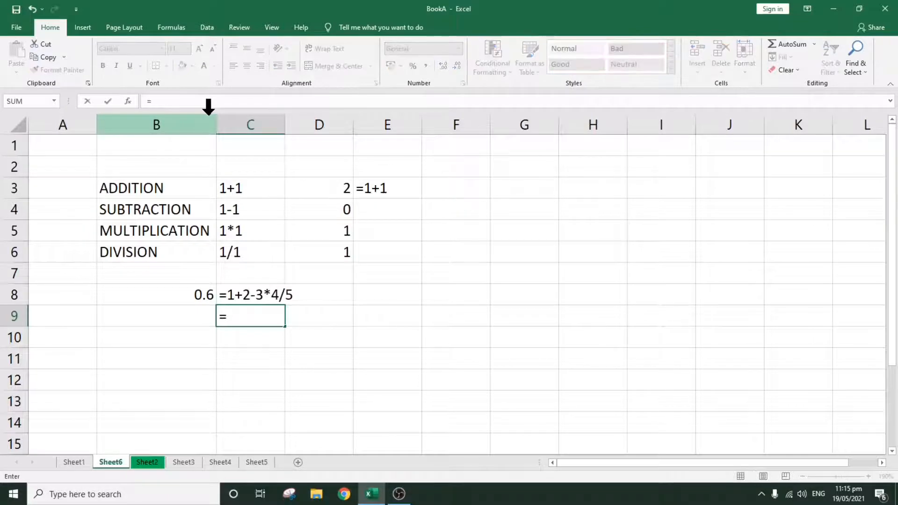
text(1+2)
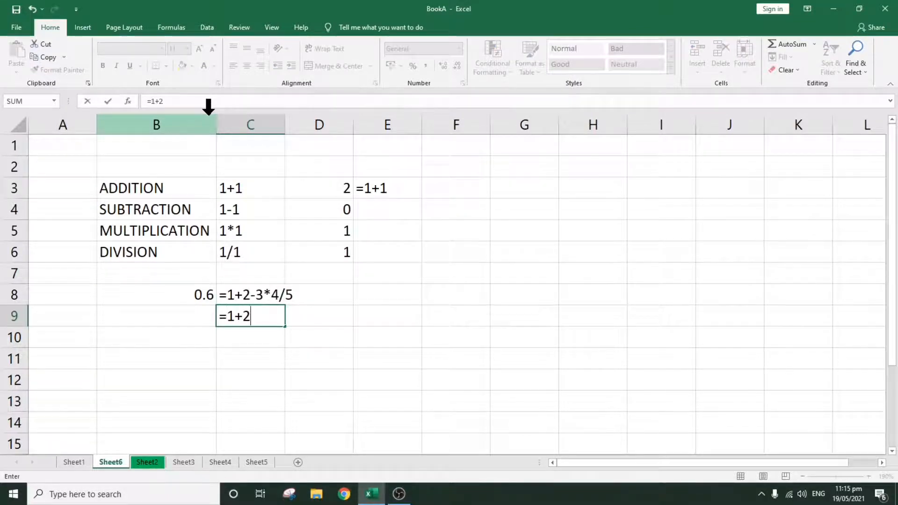
key(Return)
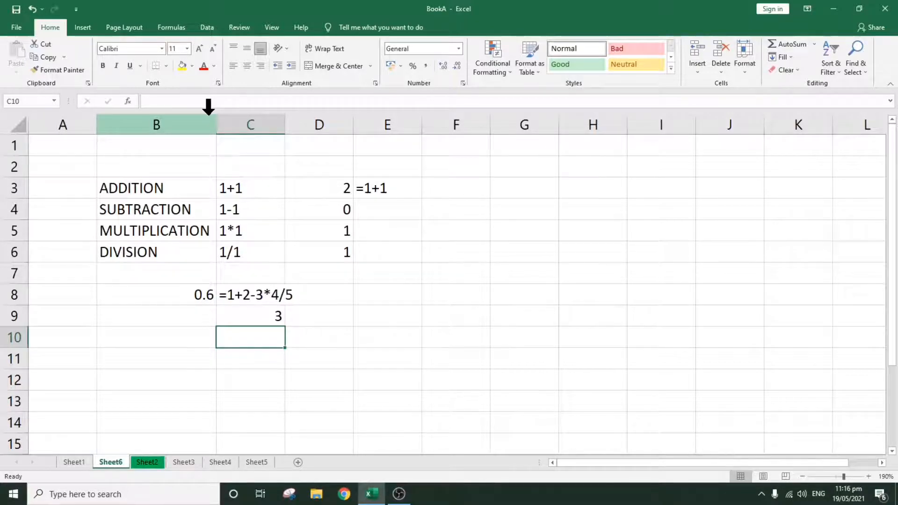
Replace the formula in cell C9 with =0*4.
key(Up)
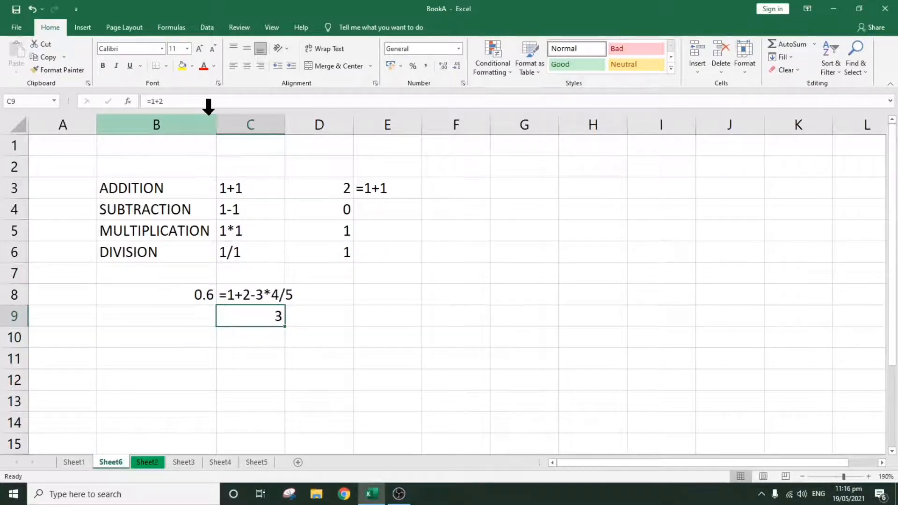
key(Up)
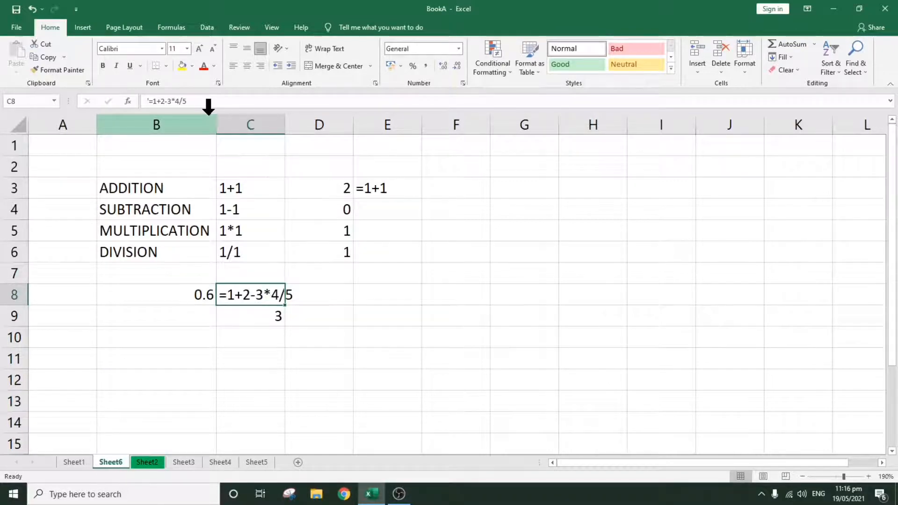
key(Down)
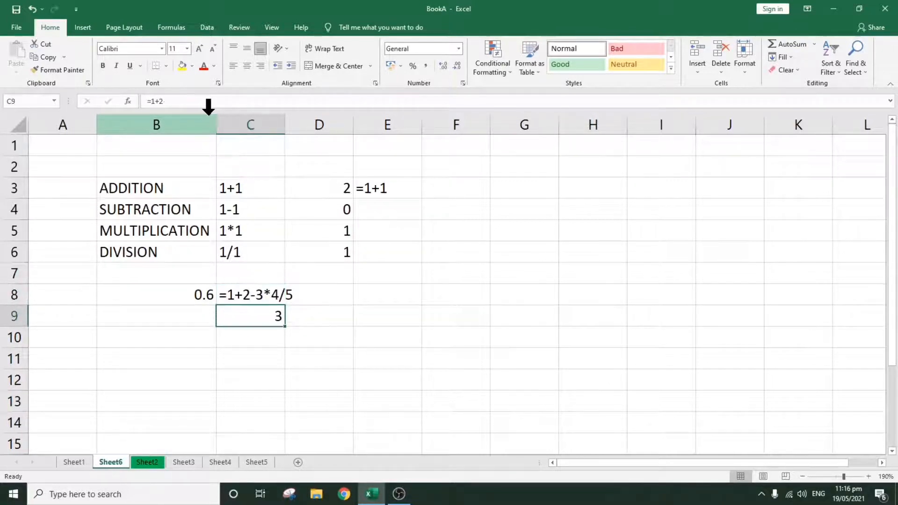
key(BackSpace)
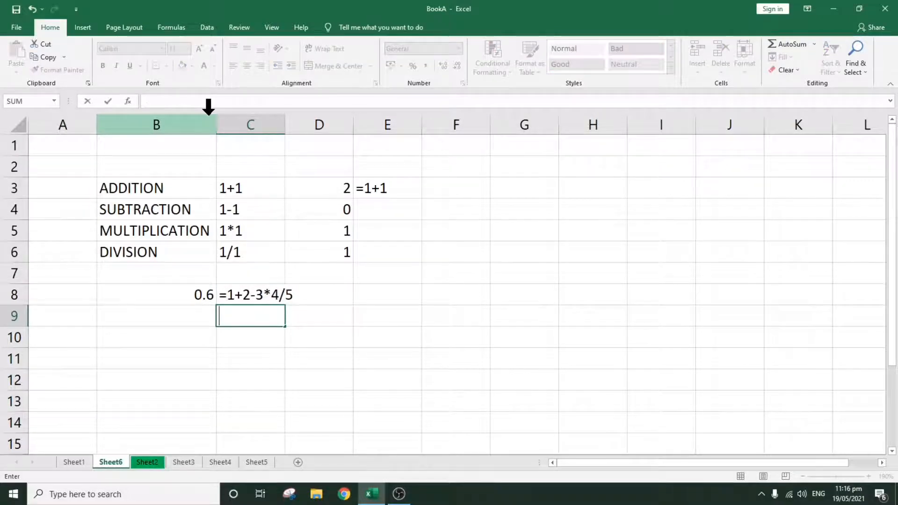
text(=0*4)
key(Return)
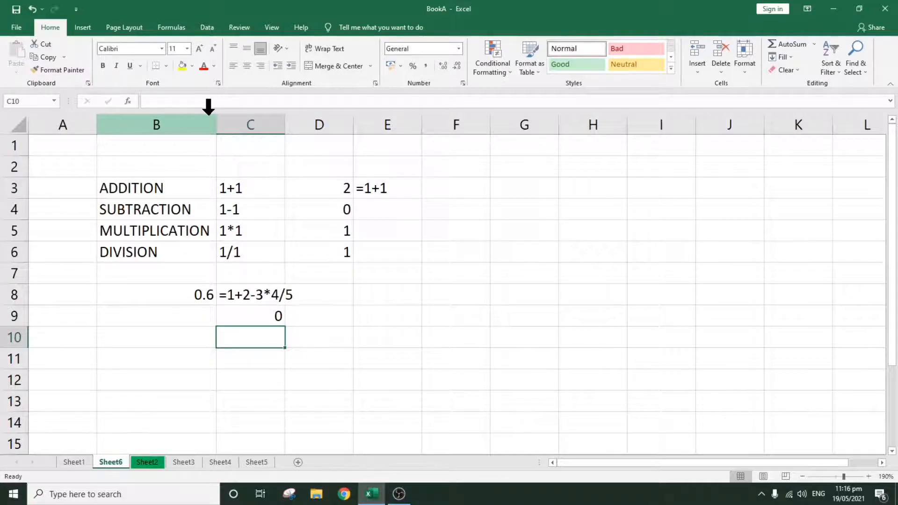
Replace the formula in cell C9 with =0/5.
key(Up)
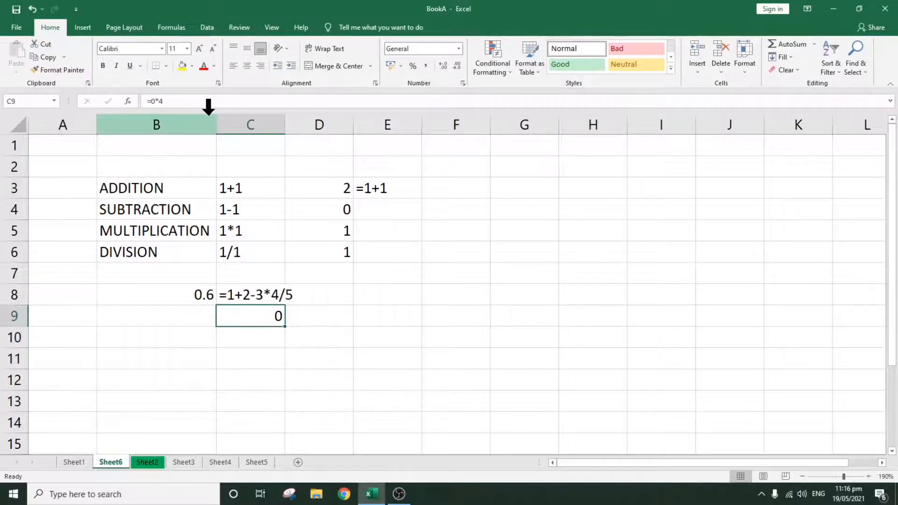
text(=)
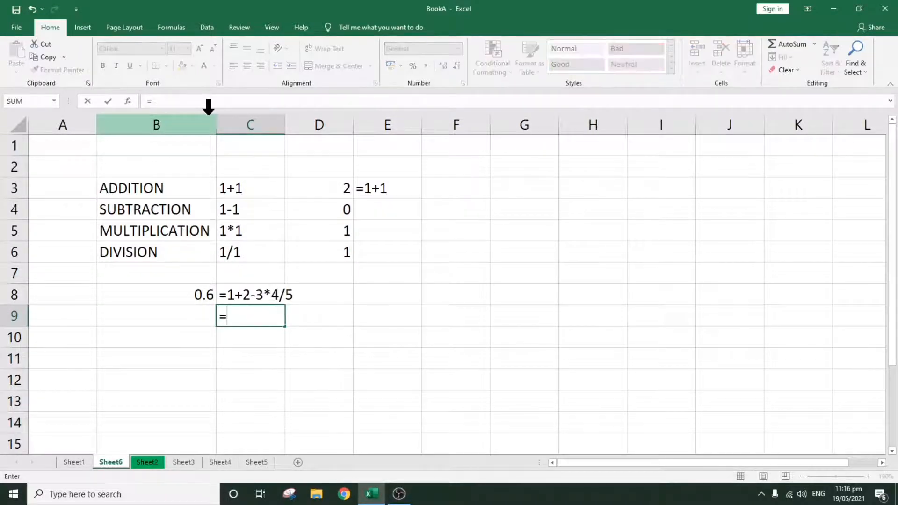
text(0/5)
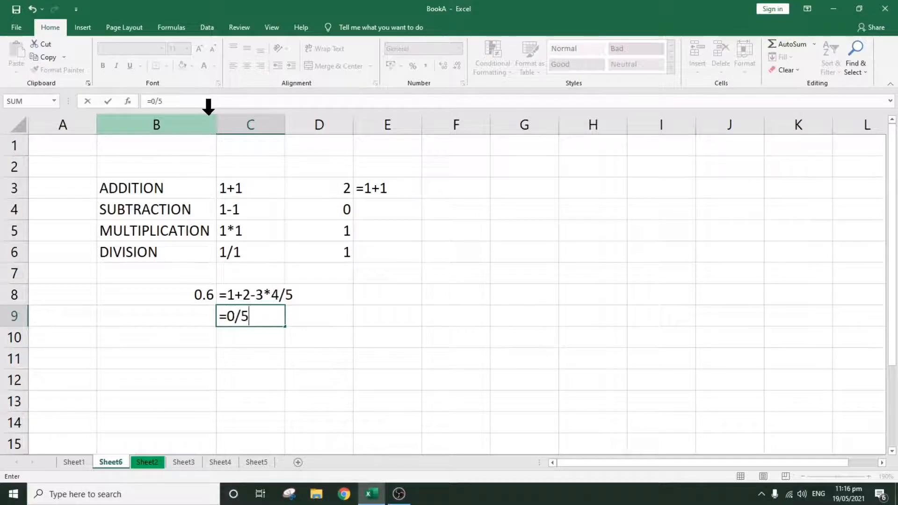
key(Return)
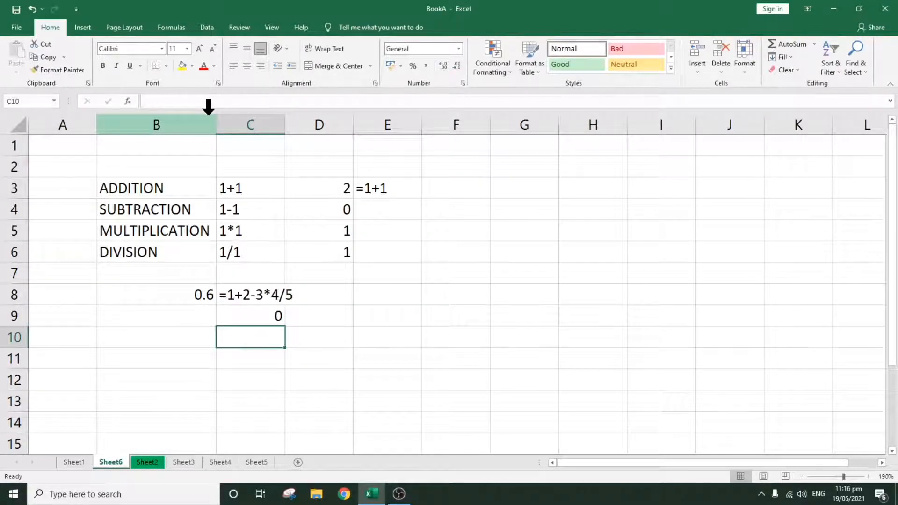
key(Up)
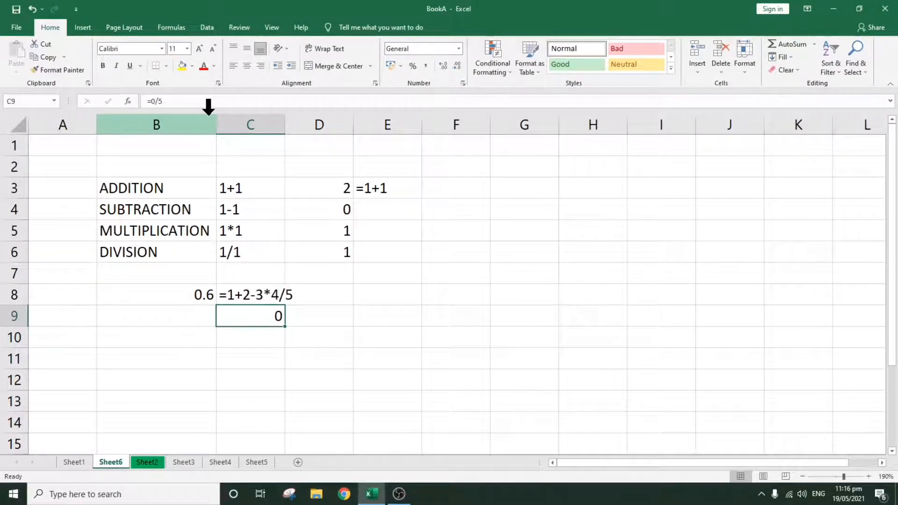
key(Down)
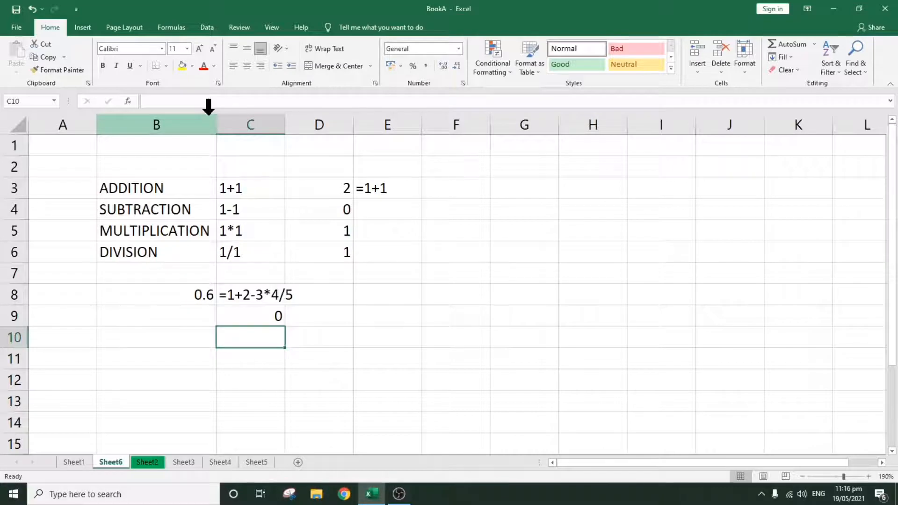
Replace the formula in cell C9 with =4/5, the division part of the combined formula.
key(Up)
key(Up)
key(Down)
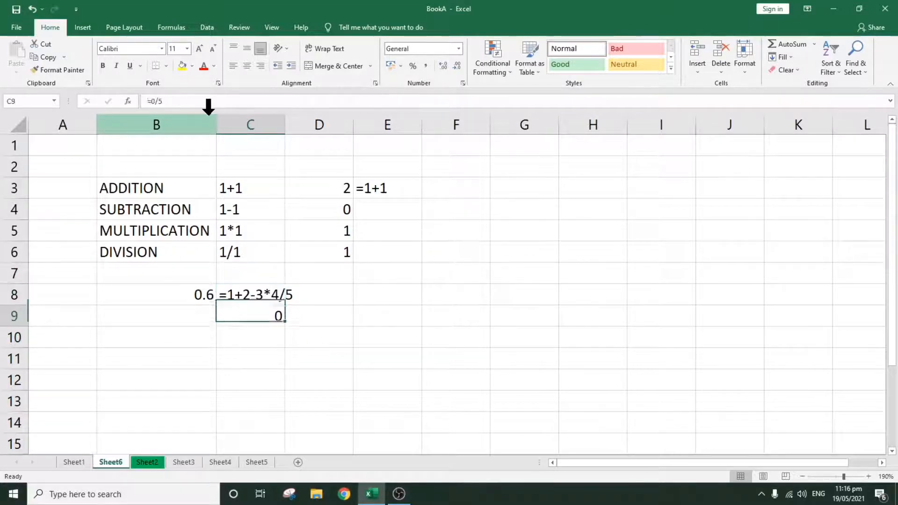
key(Up)
key(Left)
key(Right)
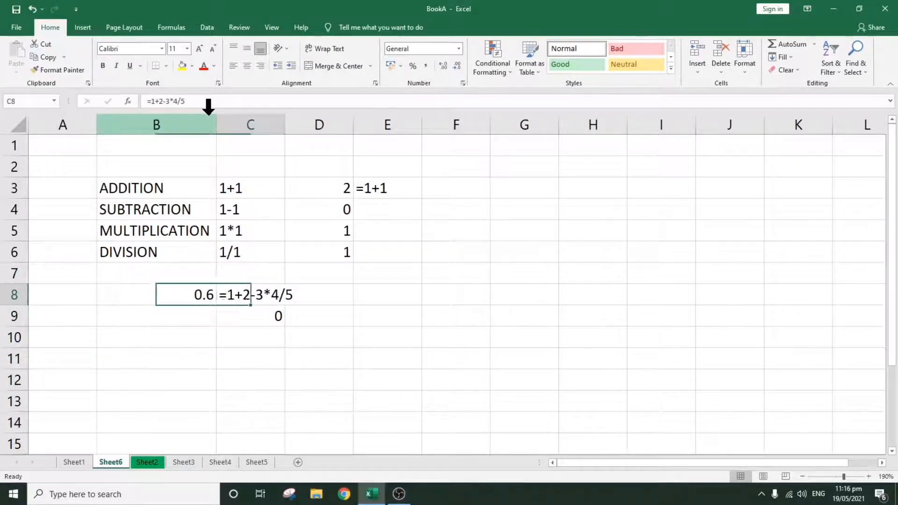
key(Down)
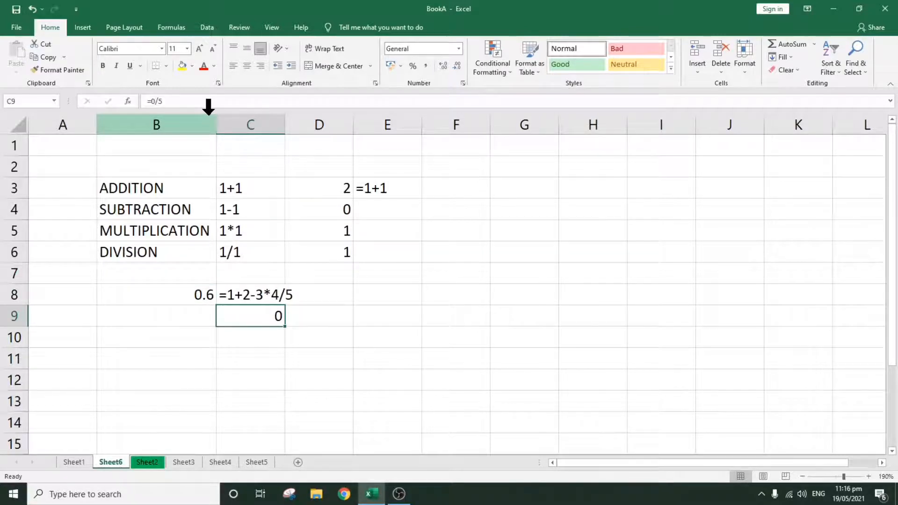
text(=4/5)
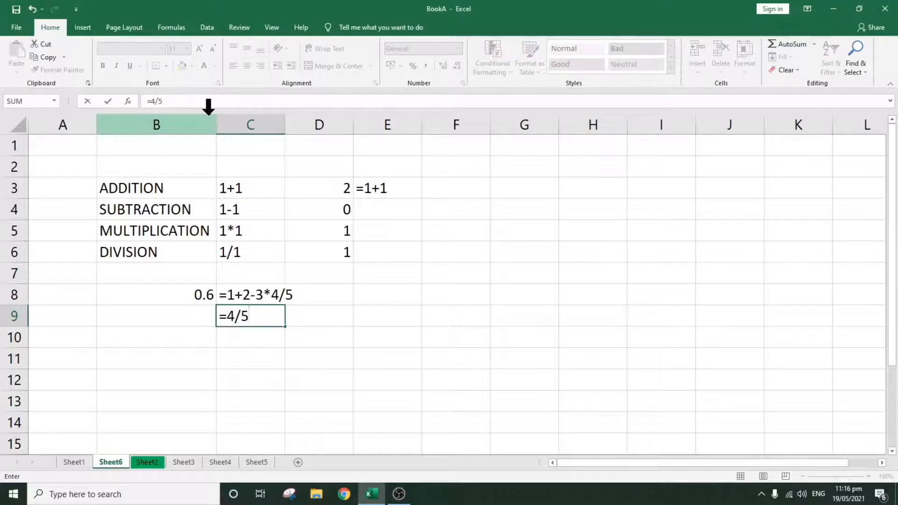
key(Return)
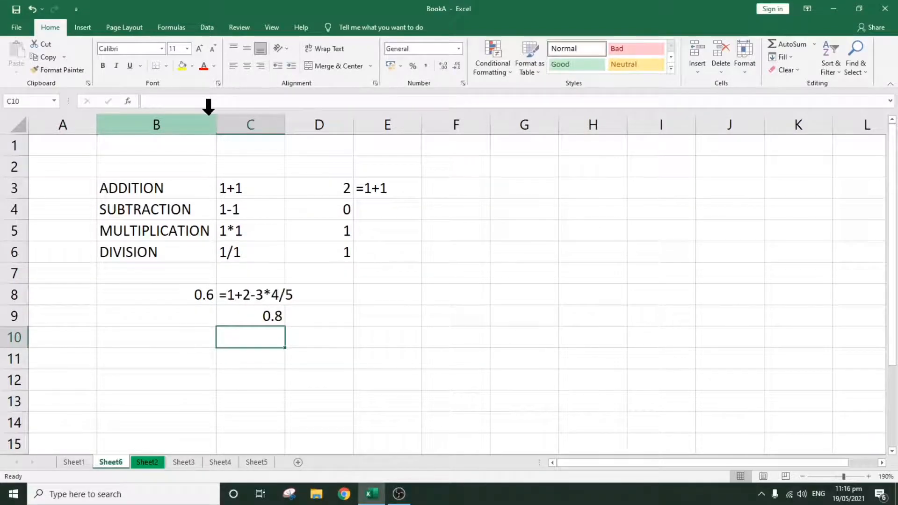
Enter the multiplication formula =3*0.8 in cell C10 below the division result.
key(Up)
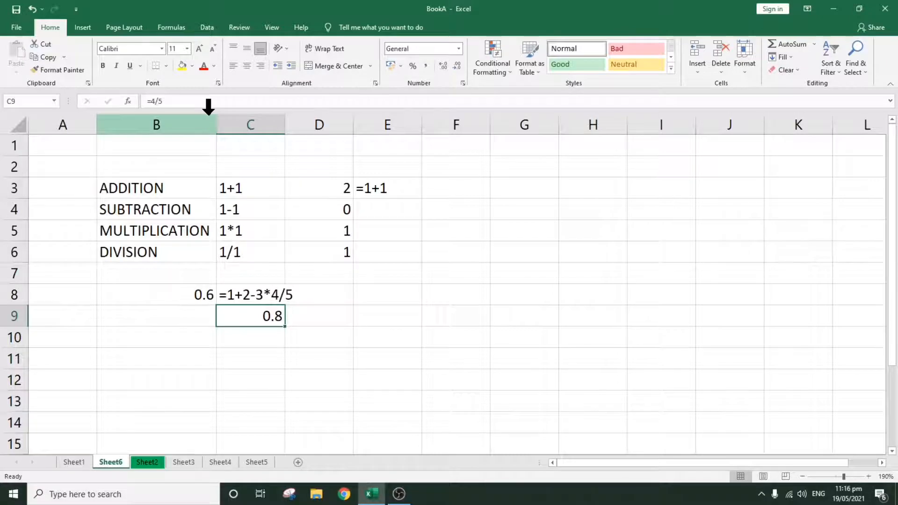
key(Down)
text(=)
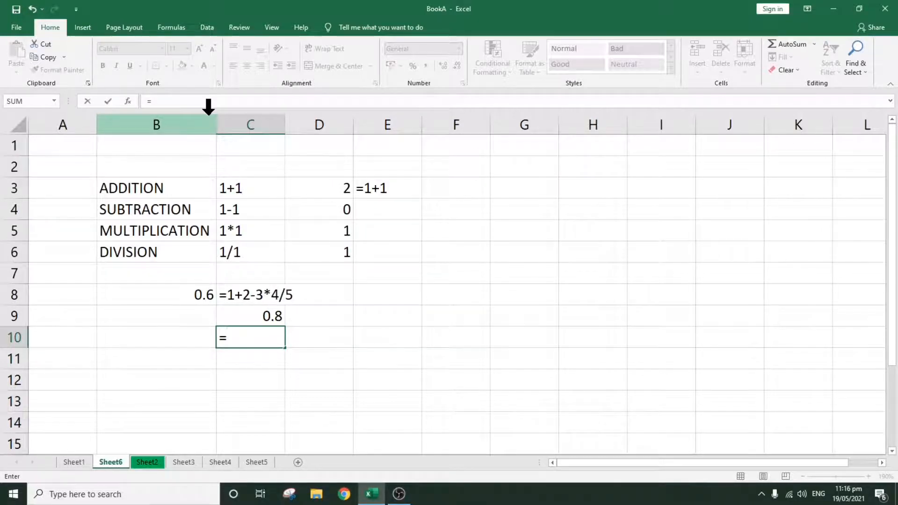
text(3*.8)
key(Return)
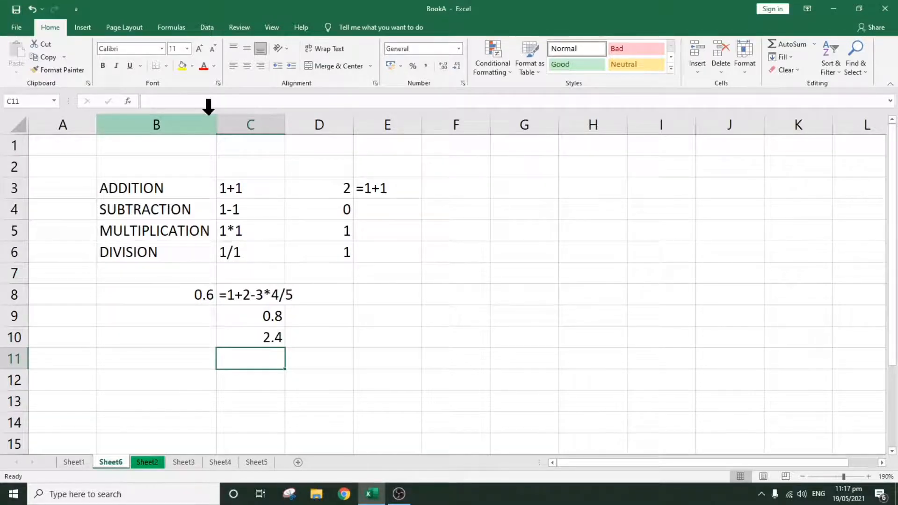
Enter the addition formula =1+2 in cell C11 below the multiplication result.
key(Up)
key(Up)
key(Down)
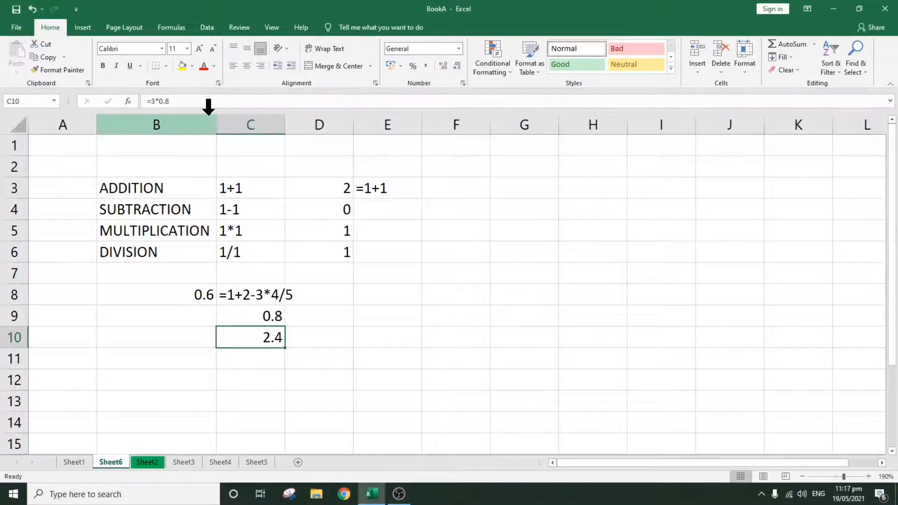
key(Down)
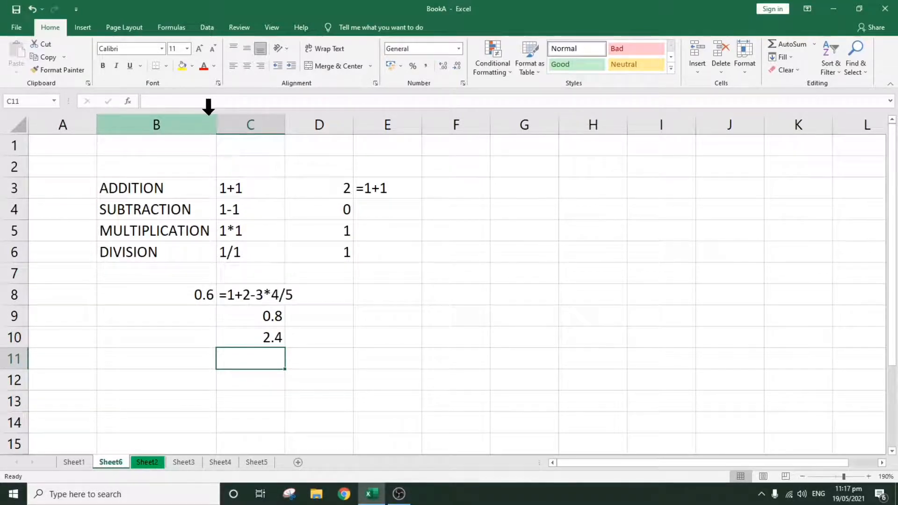
text(=1+2)
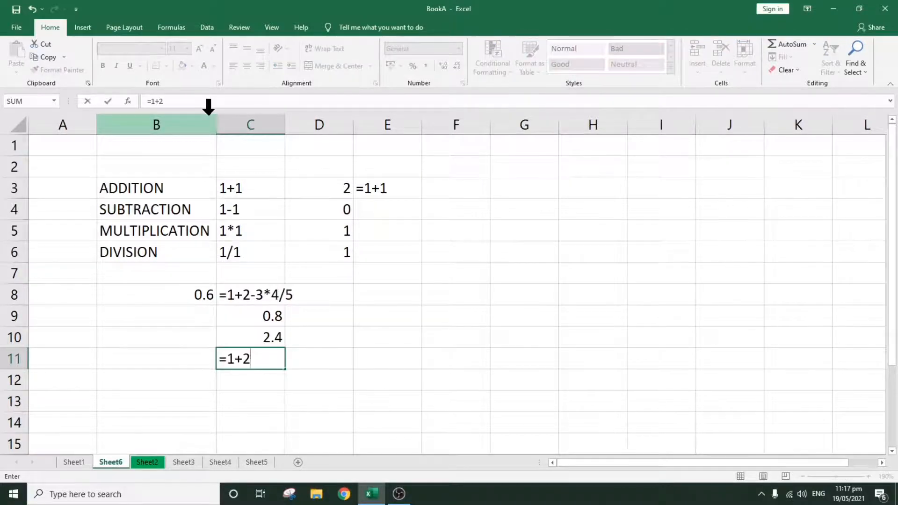
key(Return)
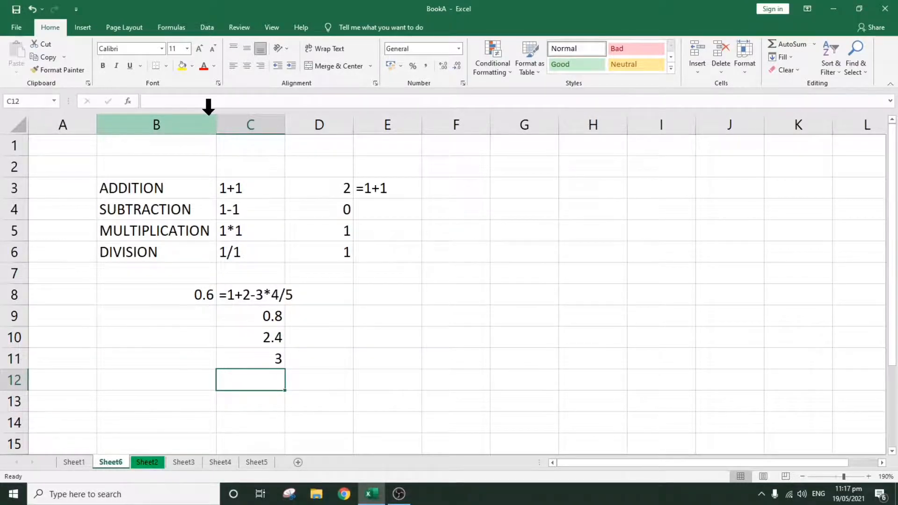
Enter the formula =C11-2.4 in cell C12 to subtract the product from the sum.
text(=)
key(Up)
text(*)
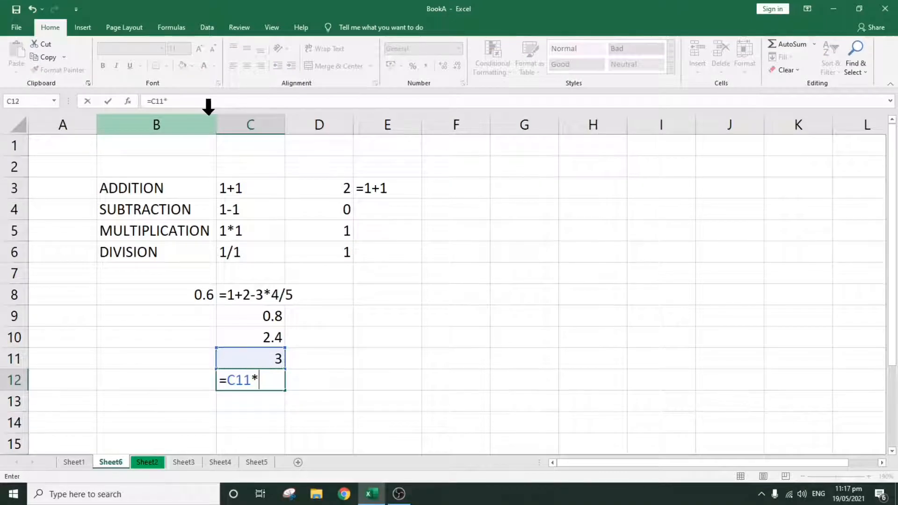
key(BackSpace)
text(-2.4)
key(Return)
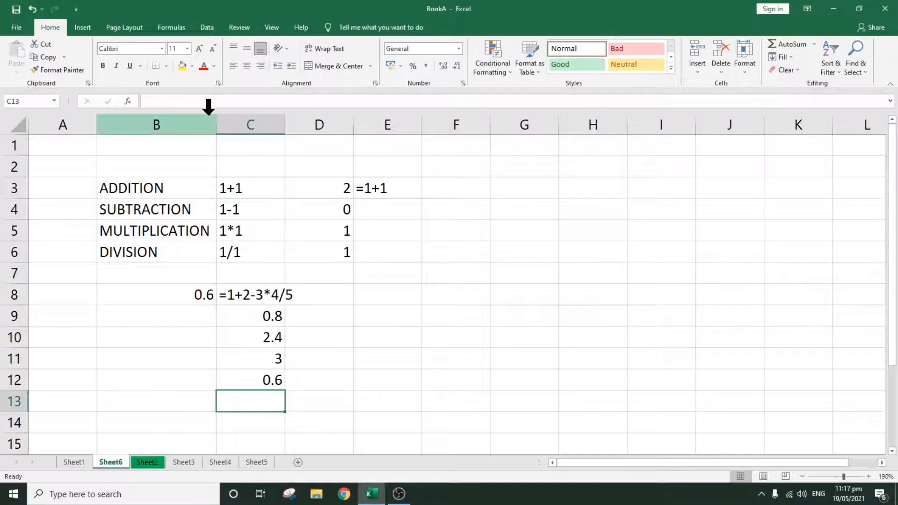
Examine the combined formula's text in cell C8 and the step-by-step formulas below it in column C.
key(Up)
key(Up)
key(Up)
key(Up)
key(Up)
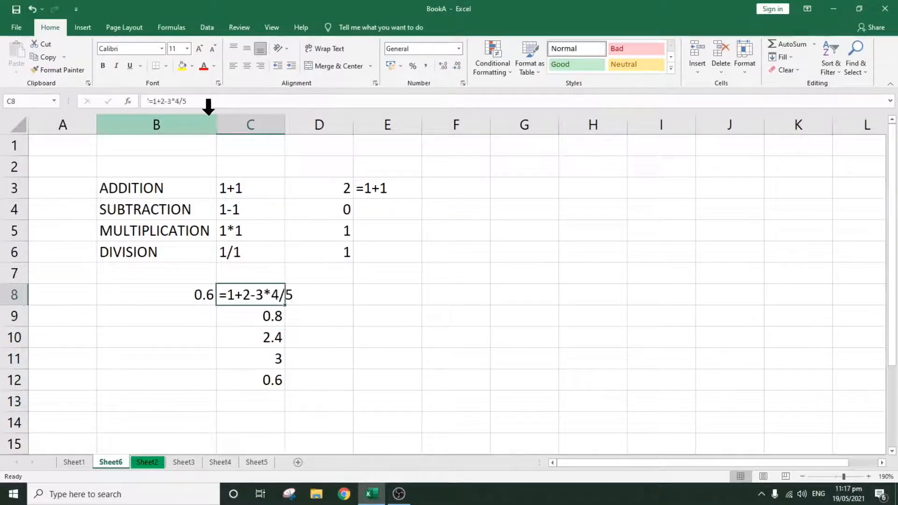
key(Down)
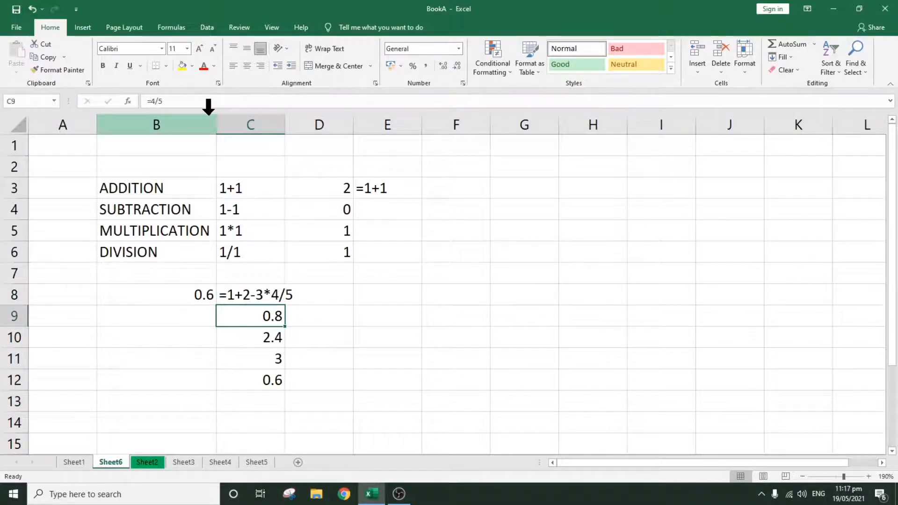
key(Down)
key(Down)
key(Up)
key(Up)
key(Up)
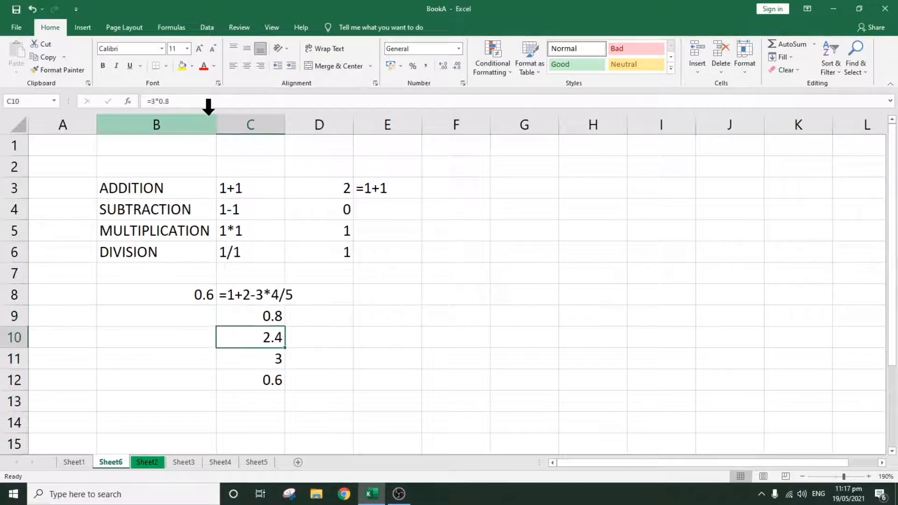
key(Up)
key(Down)
key(Down)
key(Down)
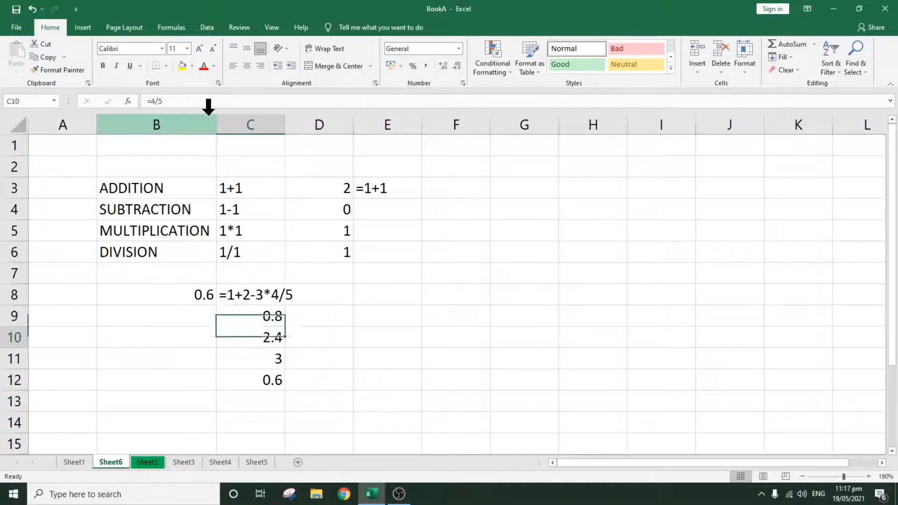
key(Up)
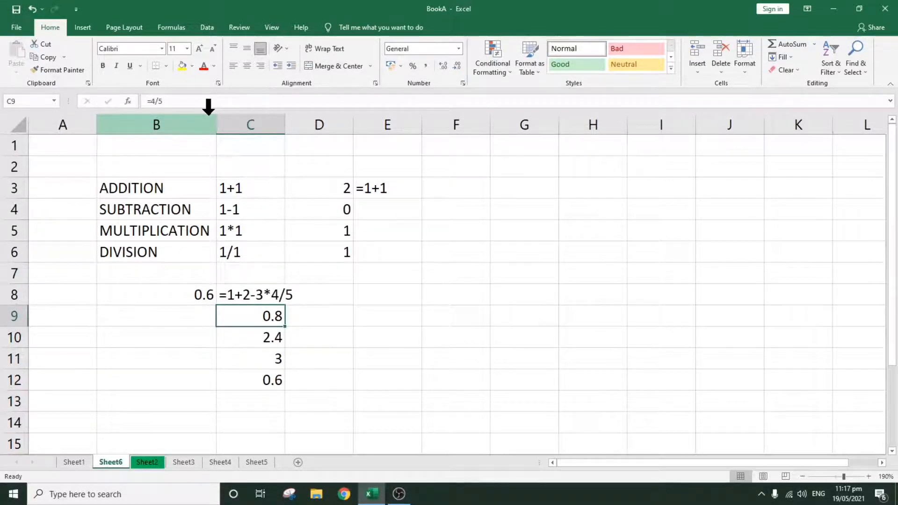
Enter the subtraction formula =2-3 in cell D9 as the start of an alternative calculation order.
key(Right)
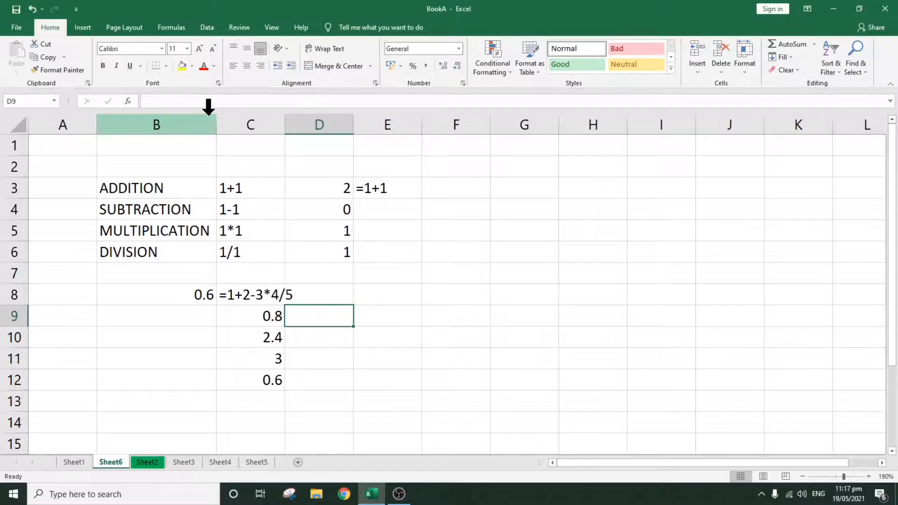
text(=)
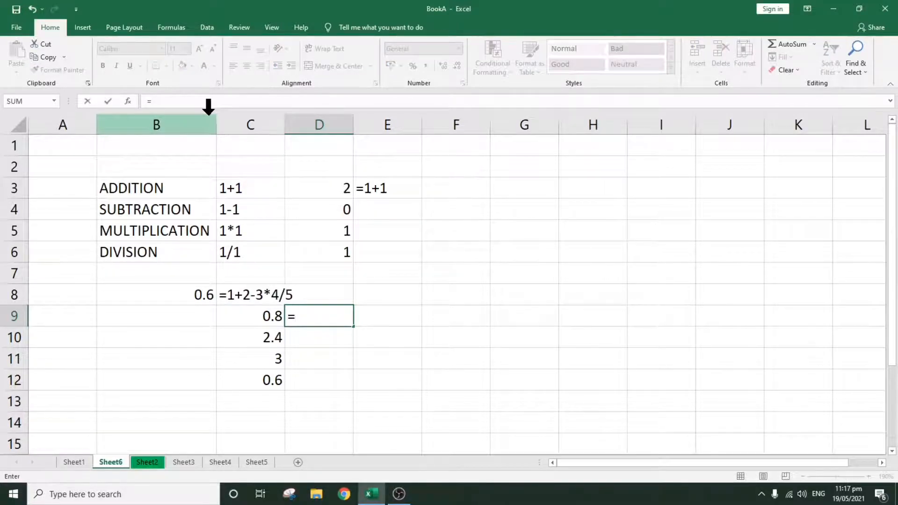
text(2-3)
key(Return)
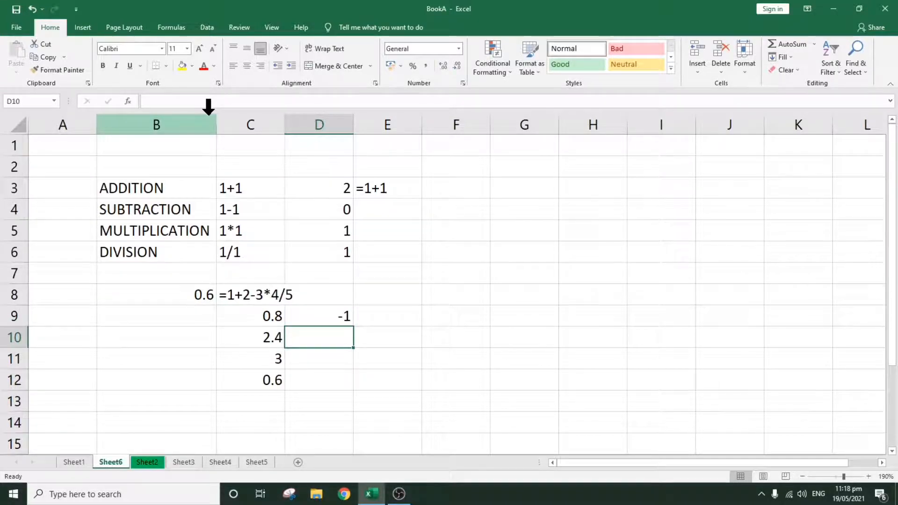
Enter the formula =D9*4 in cell D10, referencing the subtraction result above.
text(=)
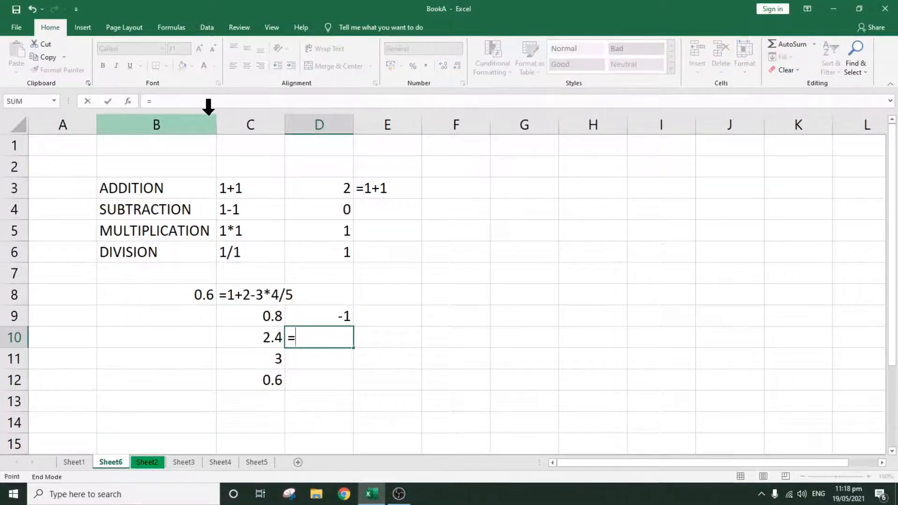
key(Up)
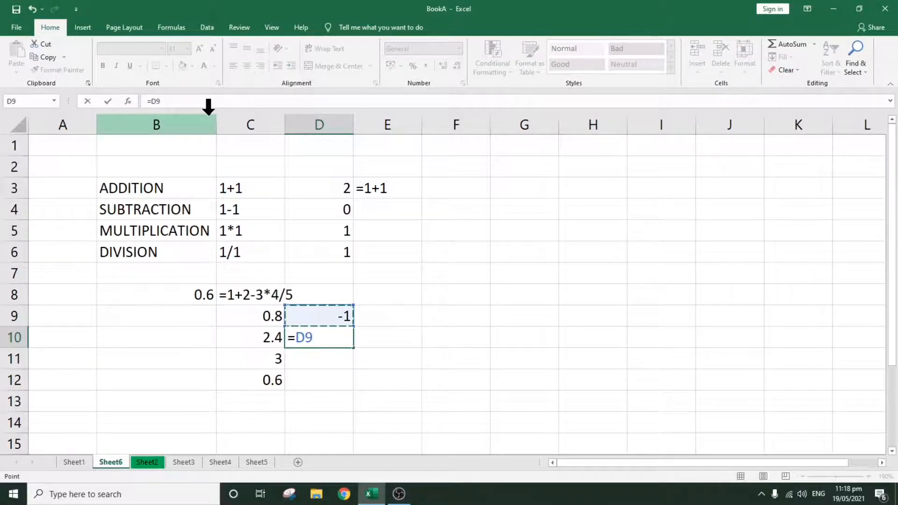
text(*4)
key(Return)
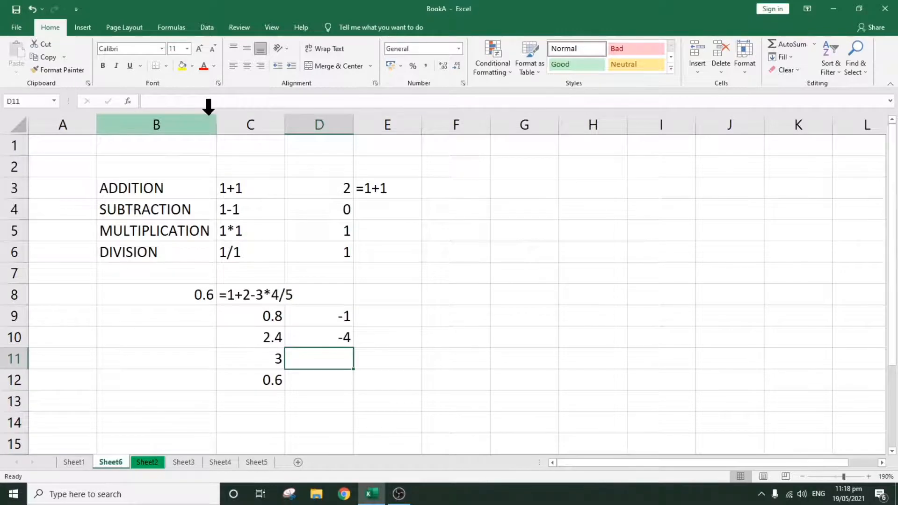
Enter the formula =D10/5 in cell D11, referencing the multiplication result above.
text(=)
key(Up)
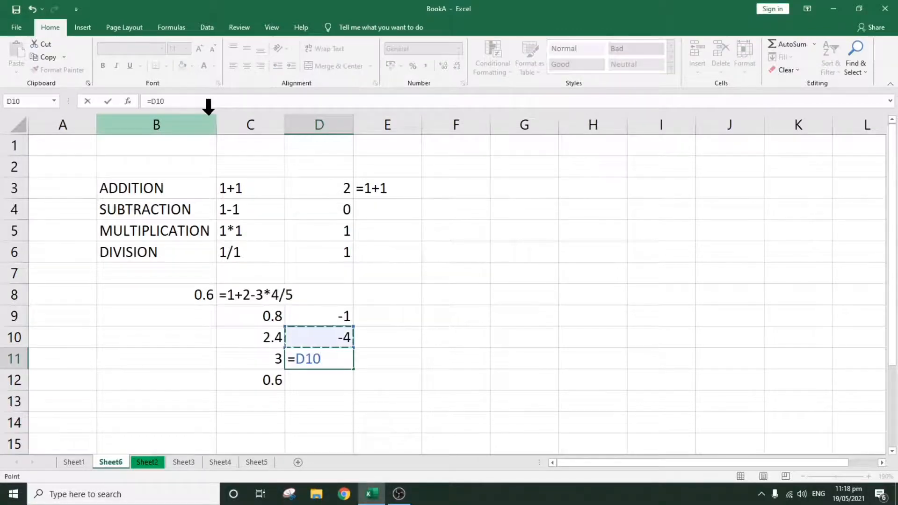
text(/5)
key(Return)
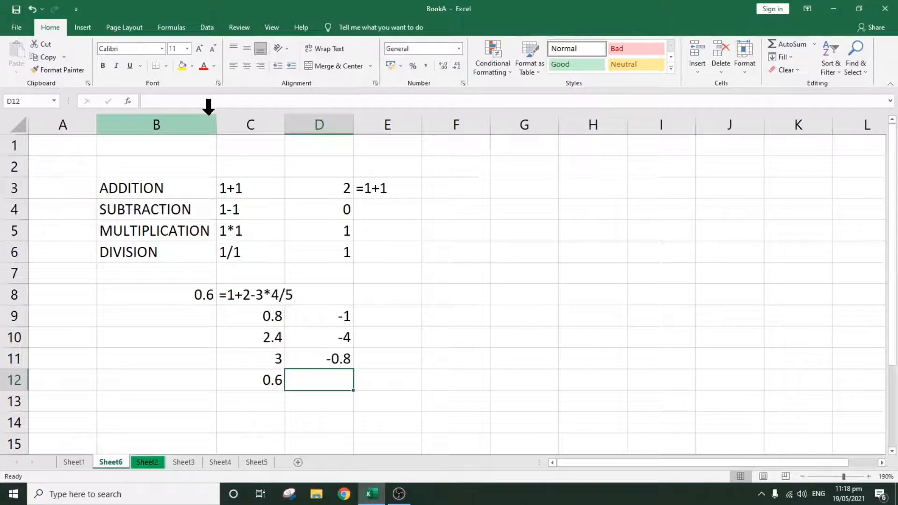
text(1+)
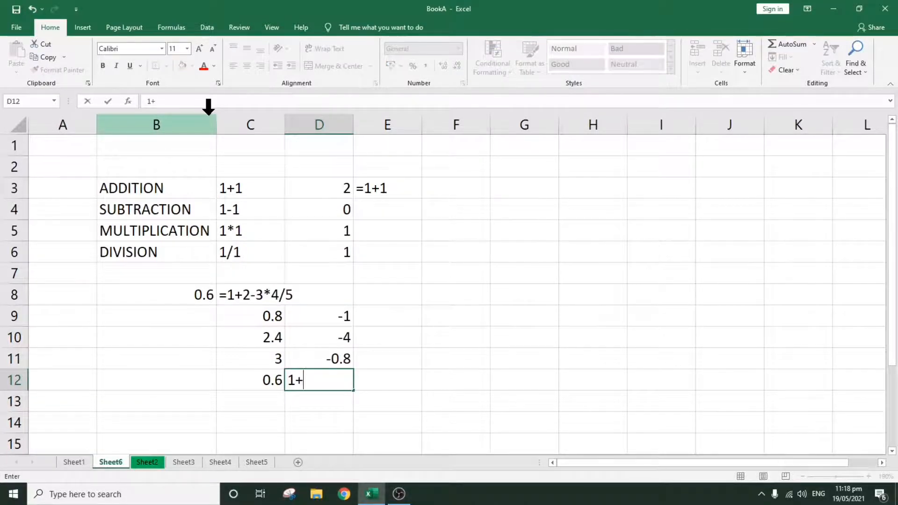
key(Up)
key(Down)
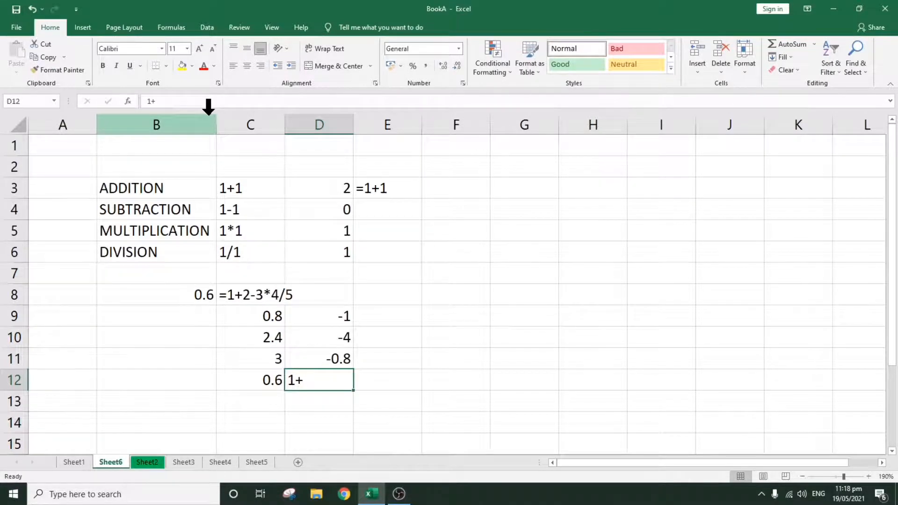
Enter the formula =1+D11 in cell D12, adding 1 to the division result above.
text(=1+)
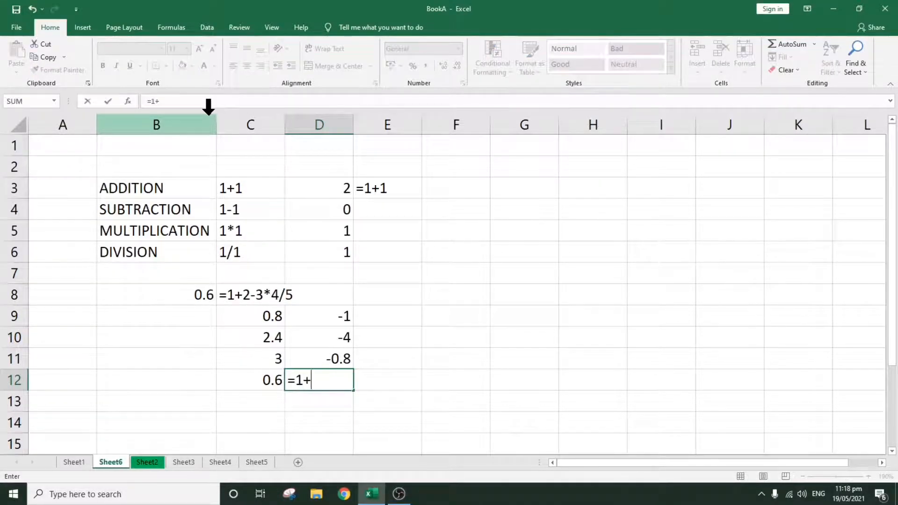
key(Up)
key(Return)
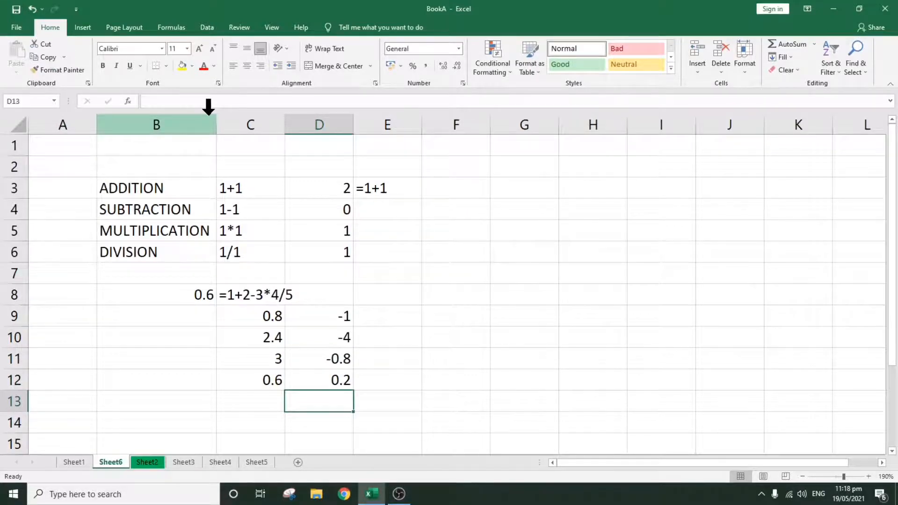
Examine the combined formula's text in cell C8 against the first calculation steps in cells C9 and C10.
key(Up)
key(Up)
key(Up)
key(Up)
key(Up)
key(Down)
key(Left)
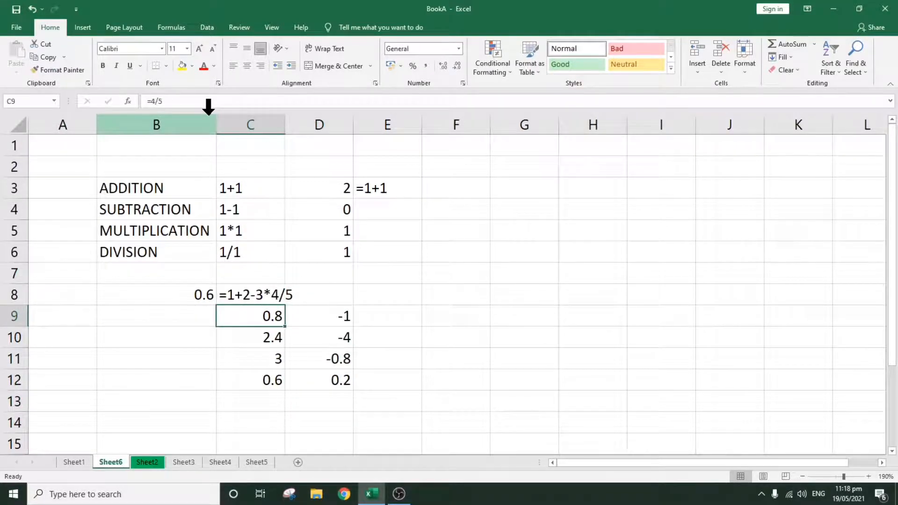
key(Up)
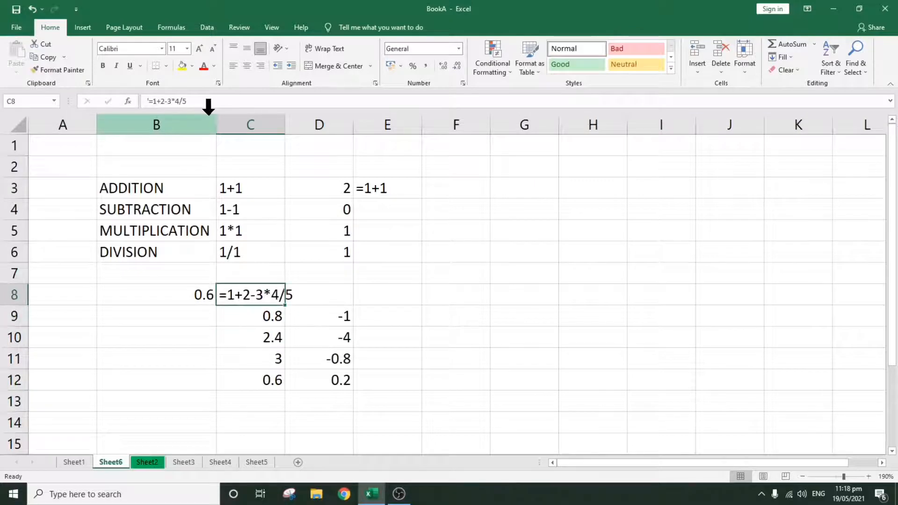
key(Down)
key(Down)
key(Up)
key(Up)
key(Down)
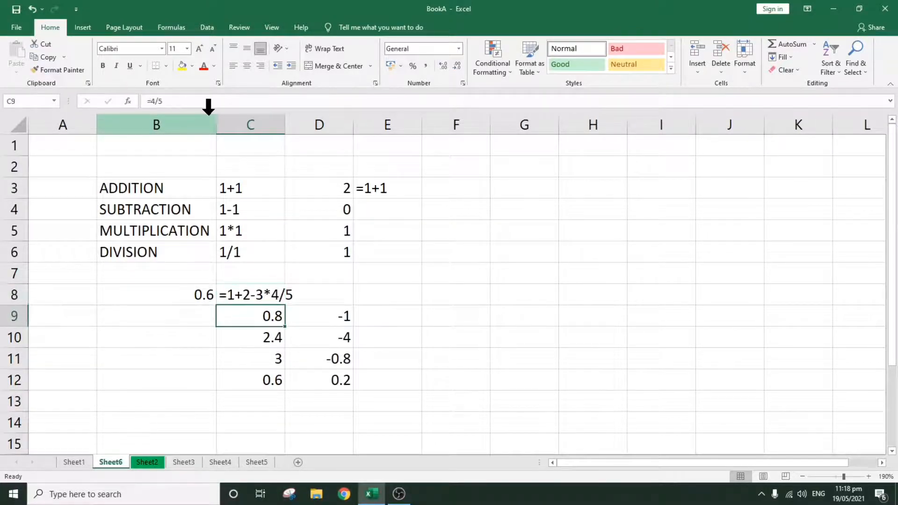
key(Up)
key(Down)
key(Down)
key(Left)
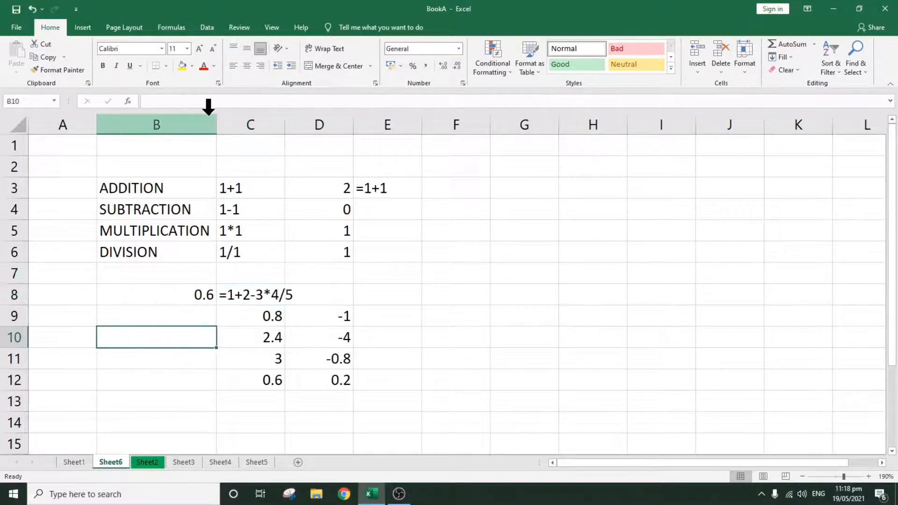
Enter the order labels 1ST, 2ND, 3RD and 4TH in cells G3 to G6.
key(Up)
key(Up)
key(Right)
key(Right)
key(Right)
key(Right)
key(Up)
key(Up)
key(Up)
key(Up)
key(Up)
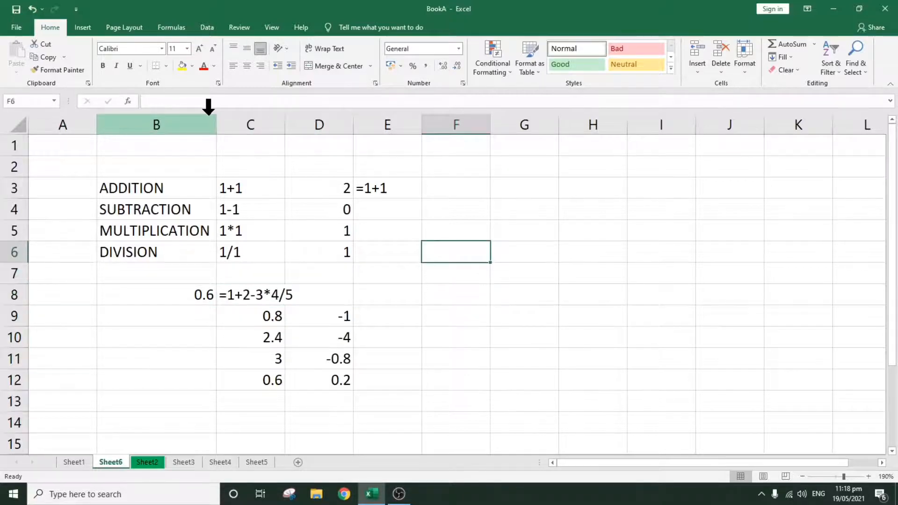
key(Right)
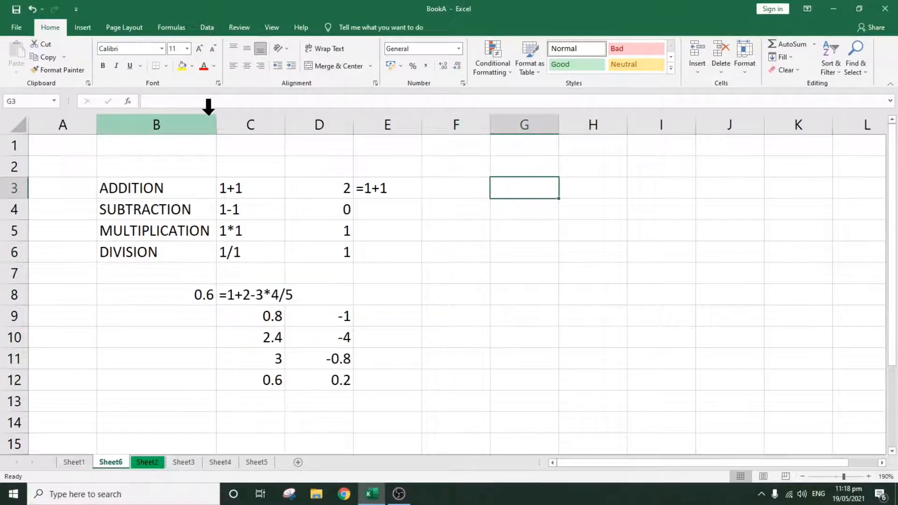
text(1ST)
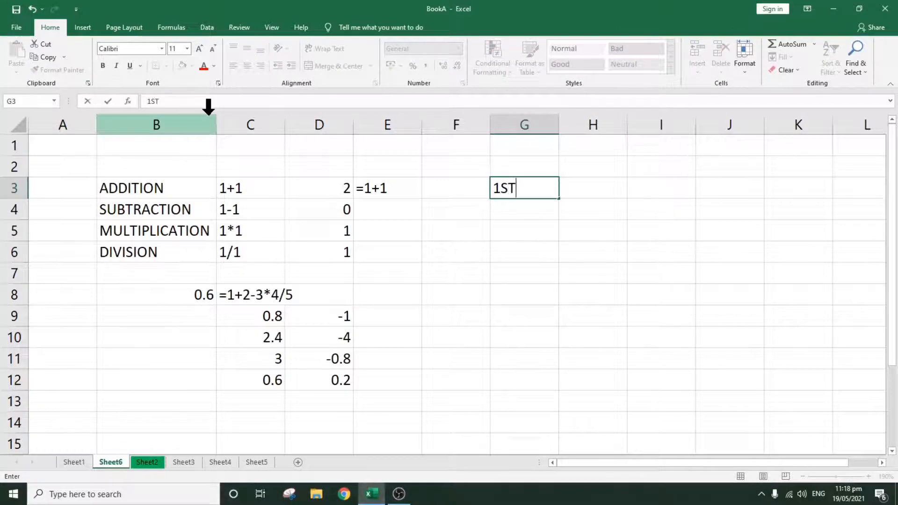
key(Return)
text(2)
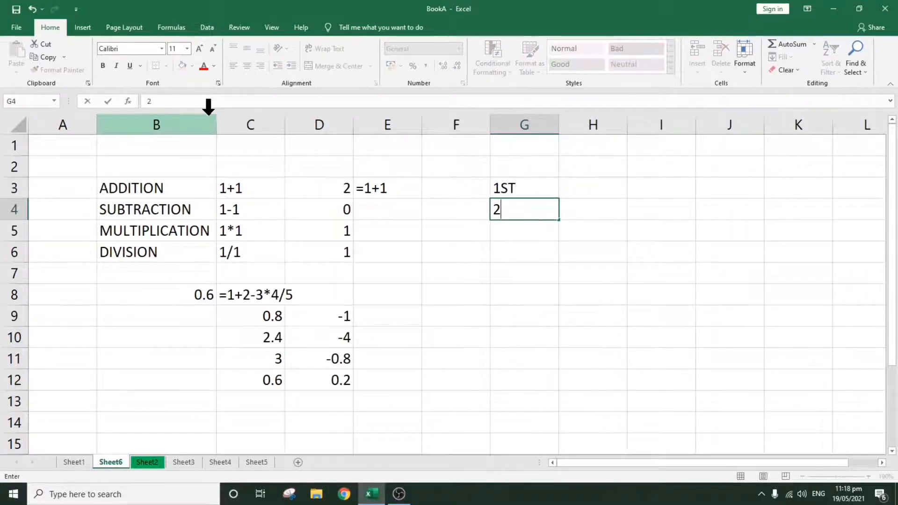
text(ND)
key(Return)
text(3)
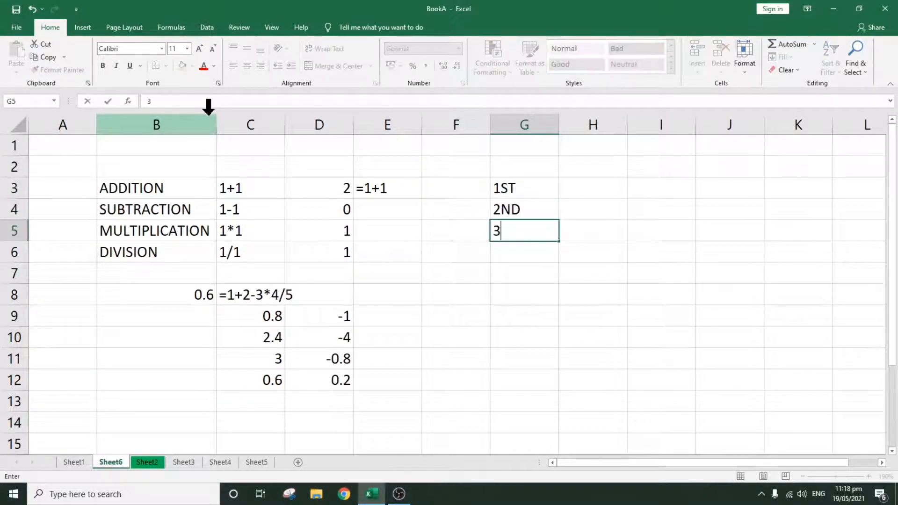
text(RD)
key(Return)
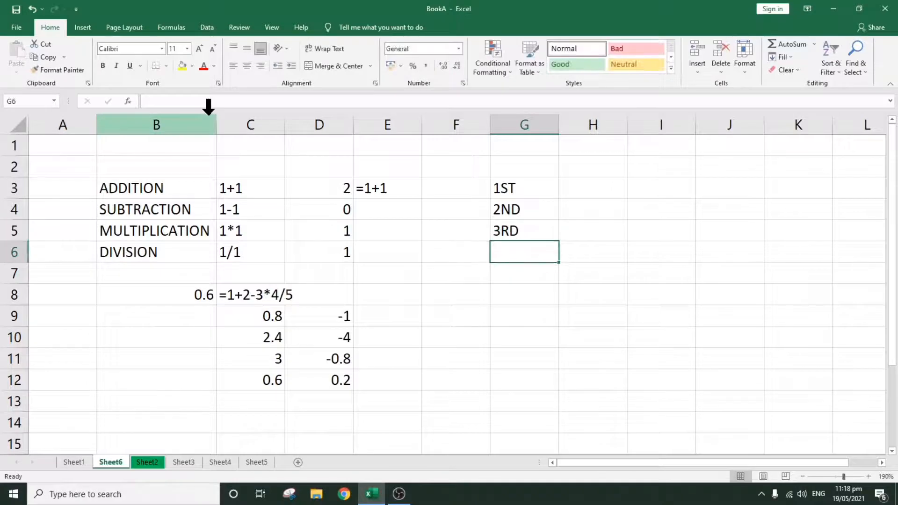
text(4TH)
key(Return)
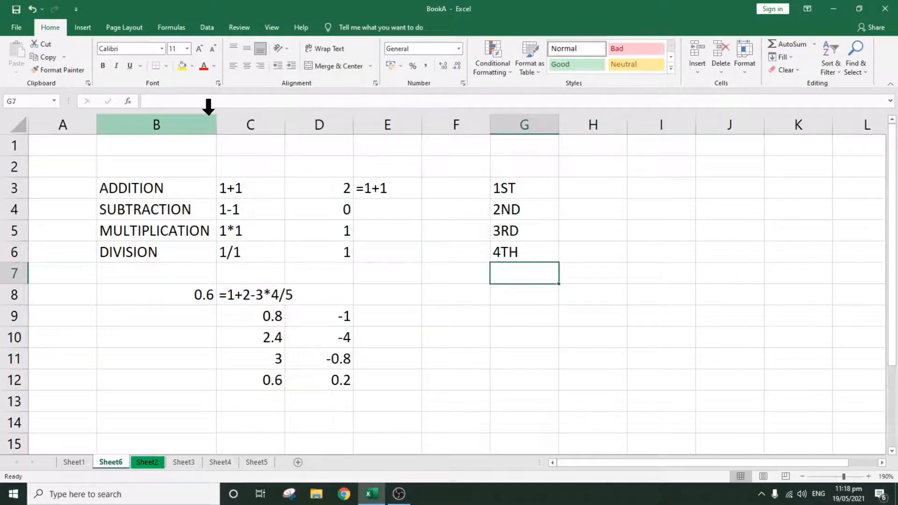
Enter DIVISION in cell H3 beside 1ST and MULTIPLICATION in cell H4 beside 2ND.
key(Up)
key(Up)
key(Up)
key(Up)
key(Right)
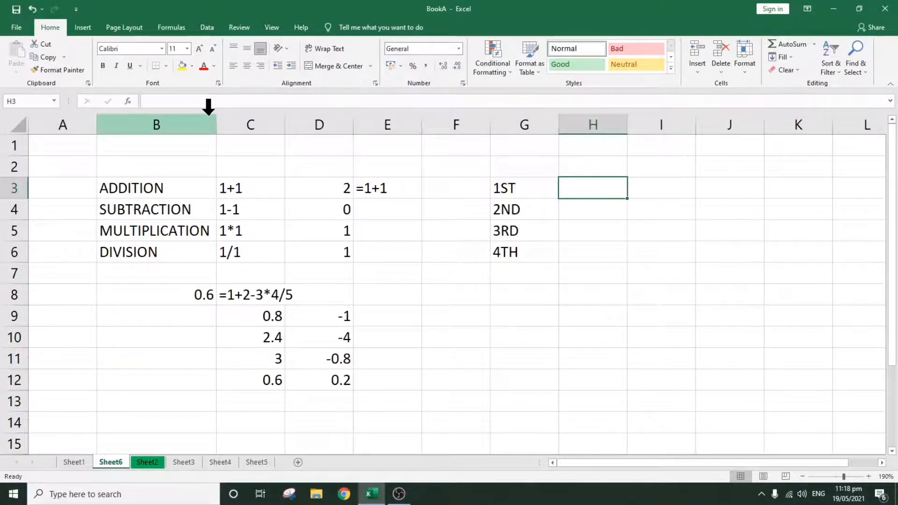
text(DIVIS)
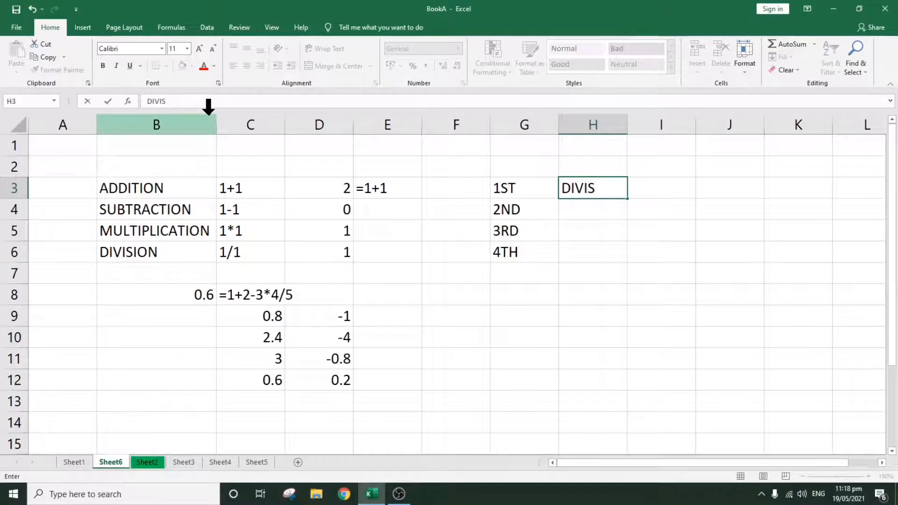
text(ION)
key(Return)
text(MUL)
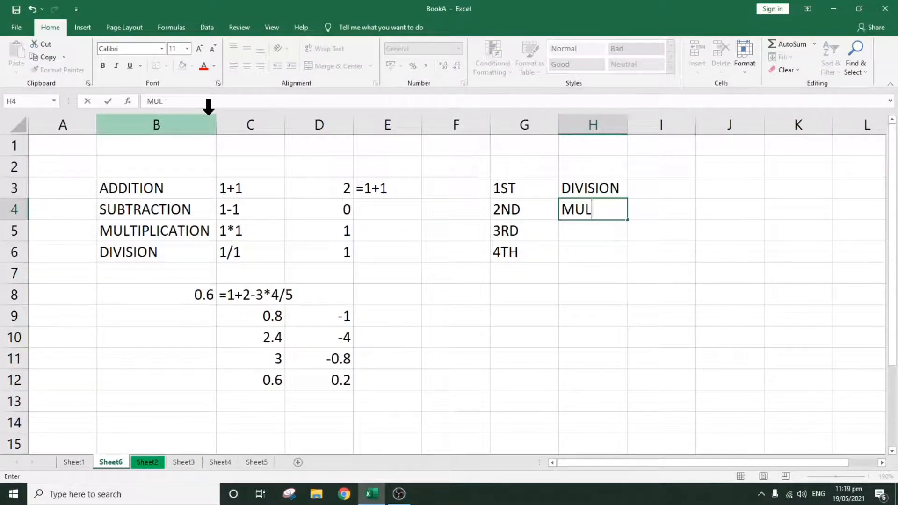
text(TIPLICAION)
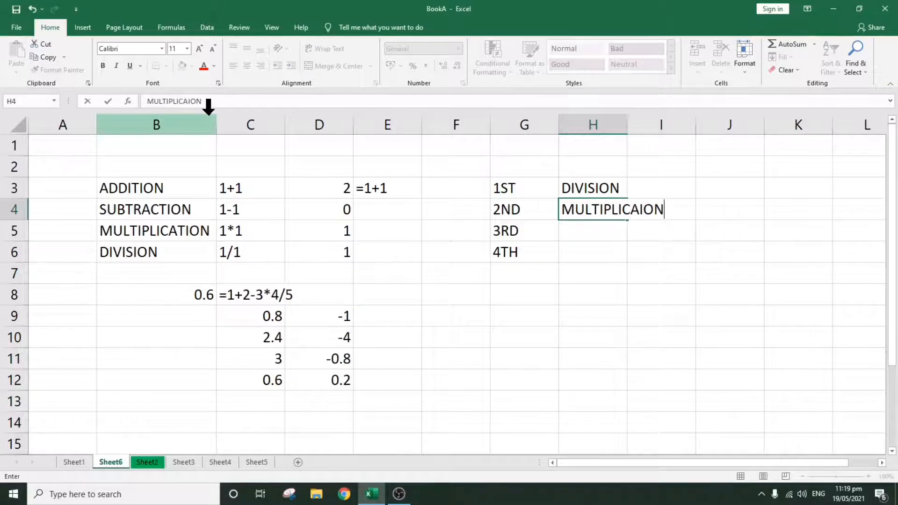
key(BackSpace)
key(BackSpace)
key(BackSpace)
text(TION)
key(Return)
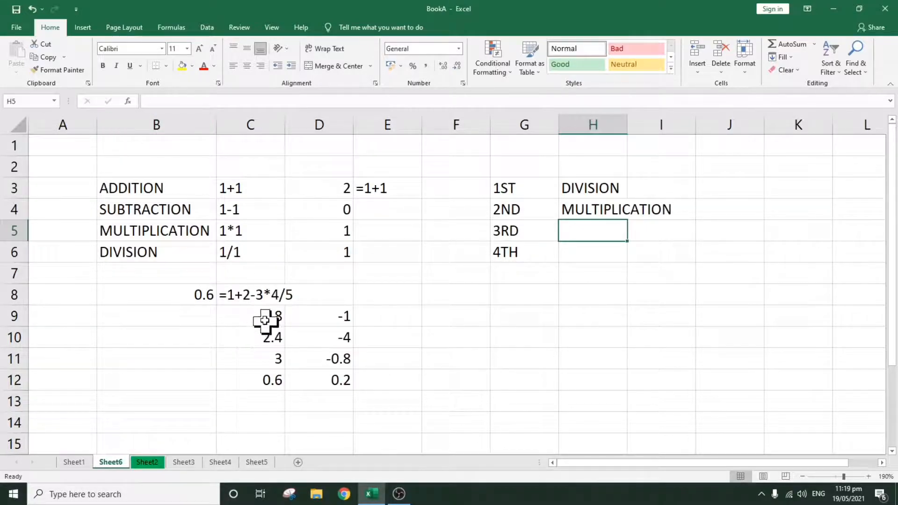
Check the calculation steps in C9 to C11, and enter ADDITION in cell H5 and SUBTRACTION in H6 as the third and fourth operations.
click(278, 322)
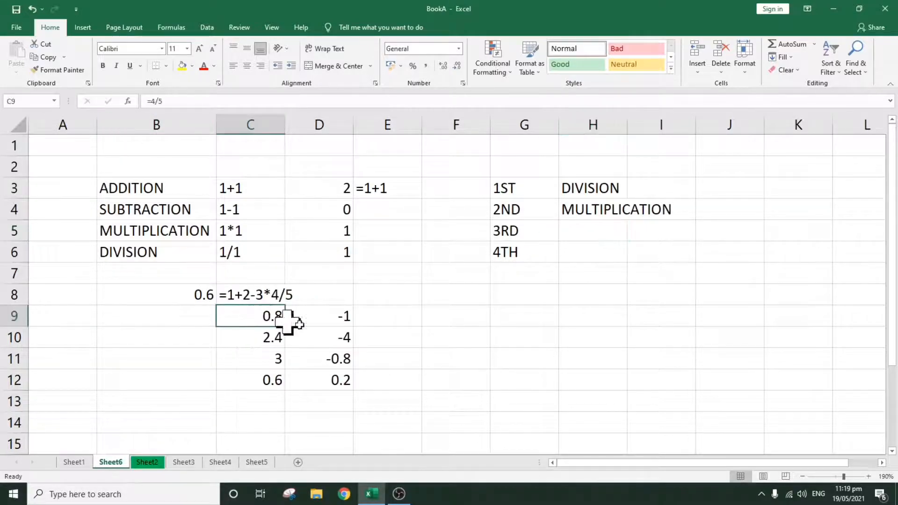
click(262, 339)
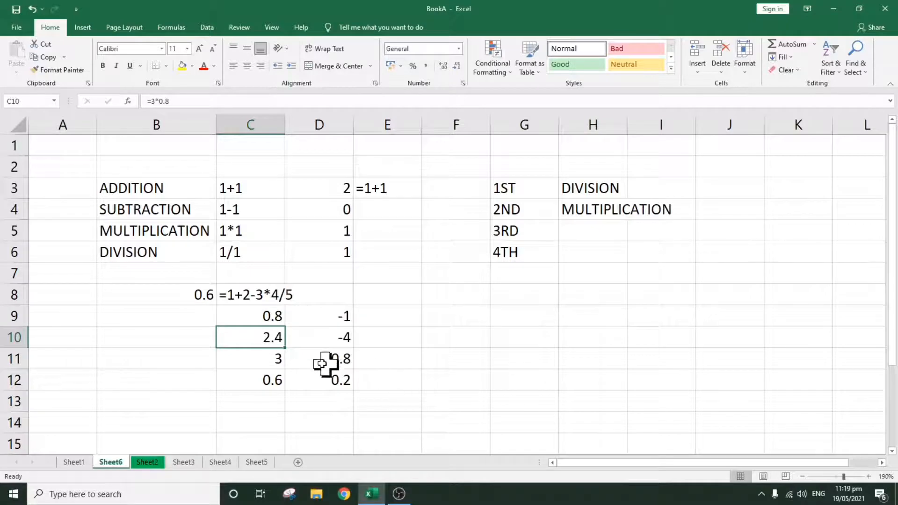
click(260, 361)
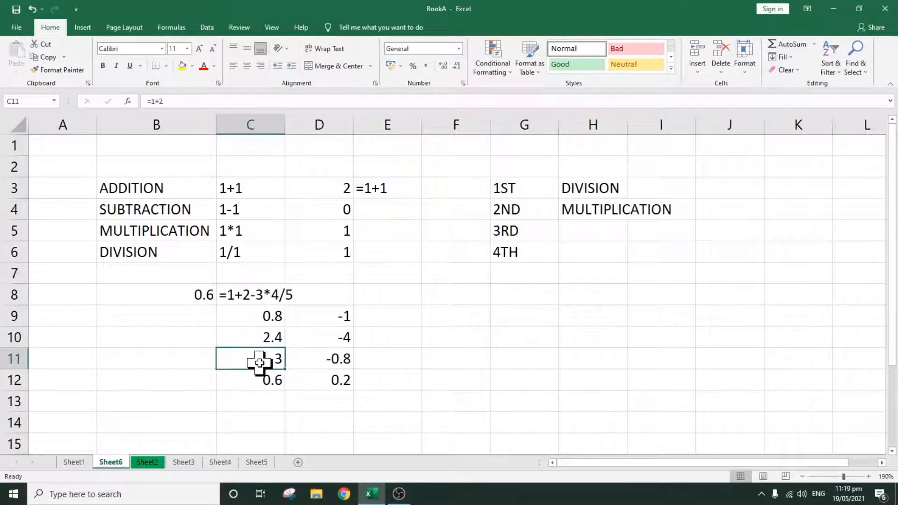
click(603, 234)
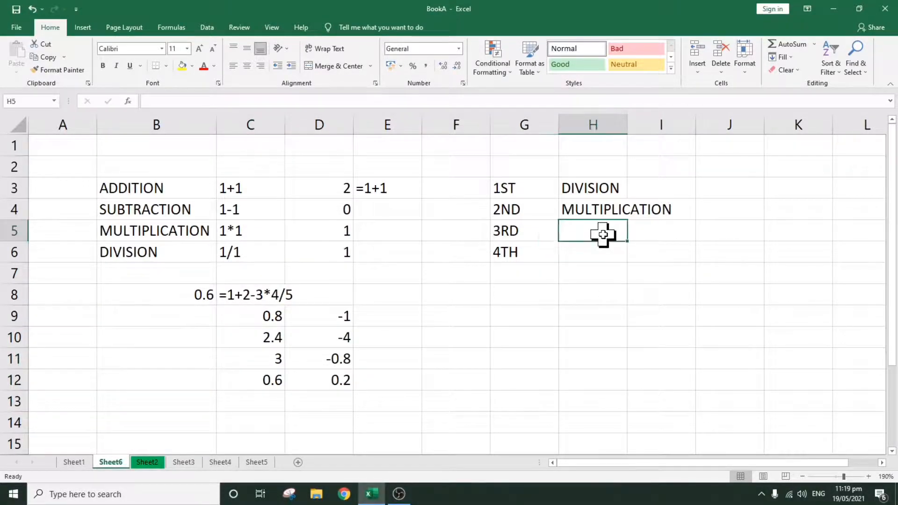
text(ADD)
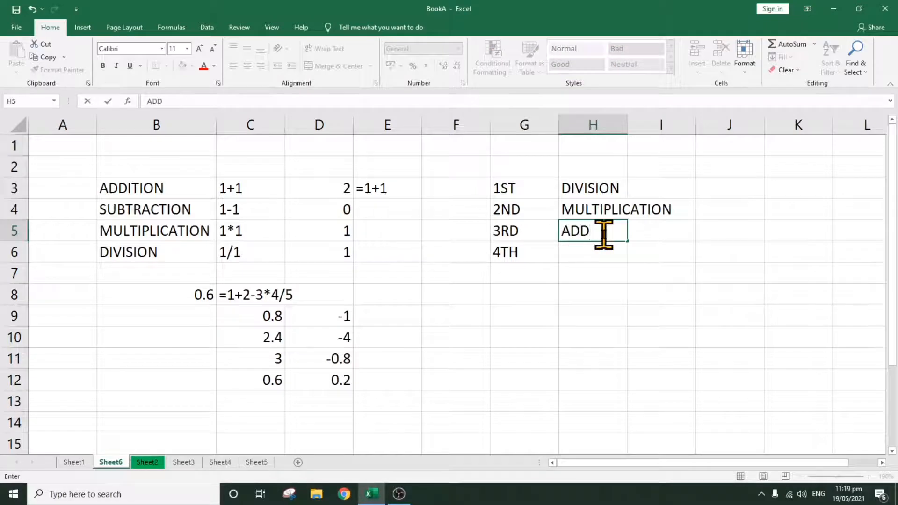
text(ITION)
key(Return)
text(SUB)
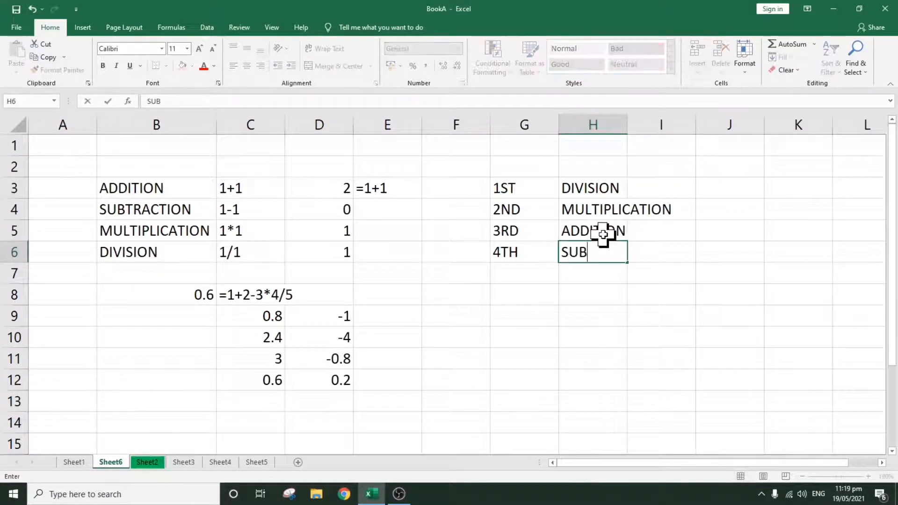
text(TRACTION)
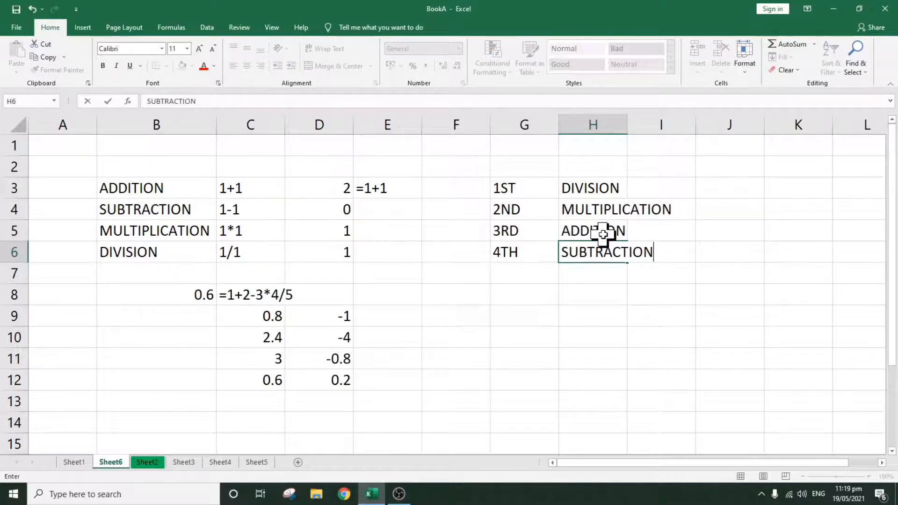
key(Return)
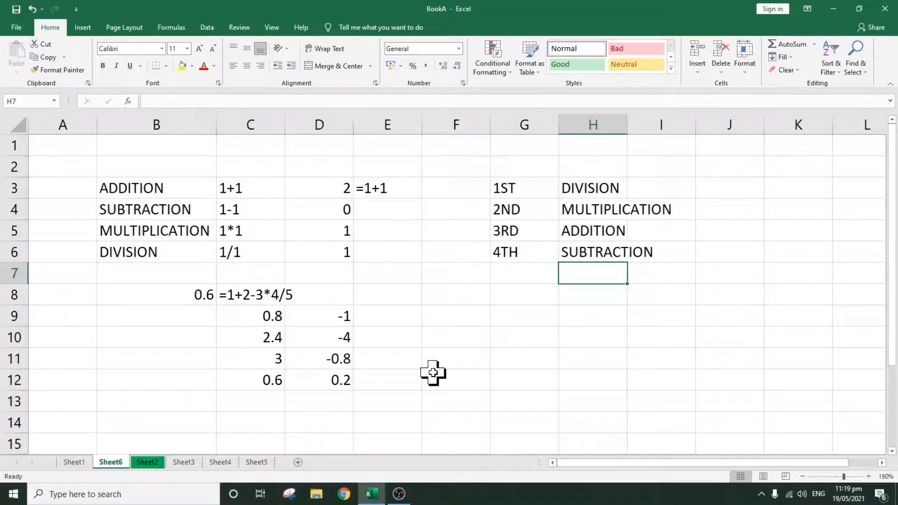
click(240, 296)
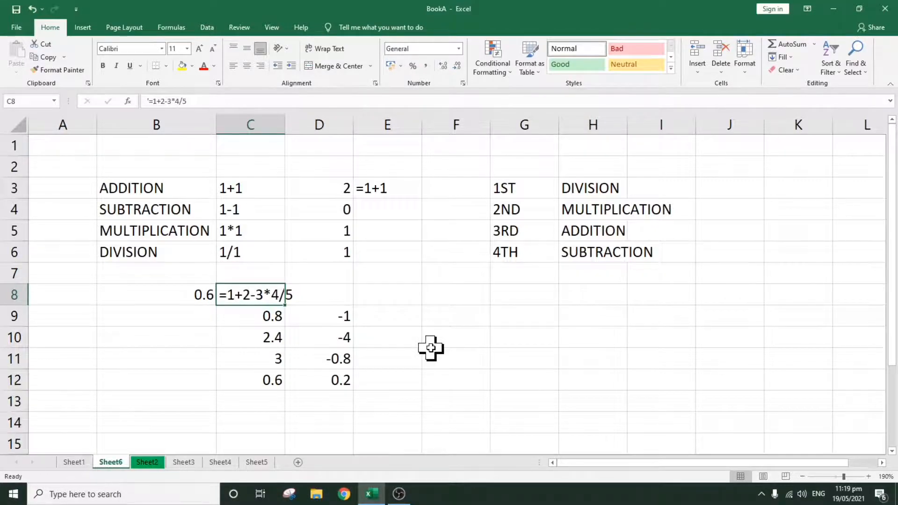
click(301, 404)
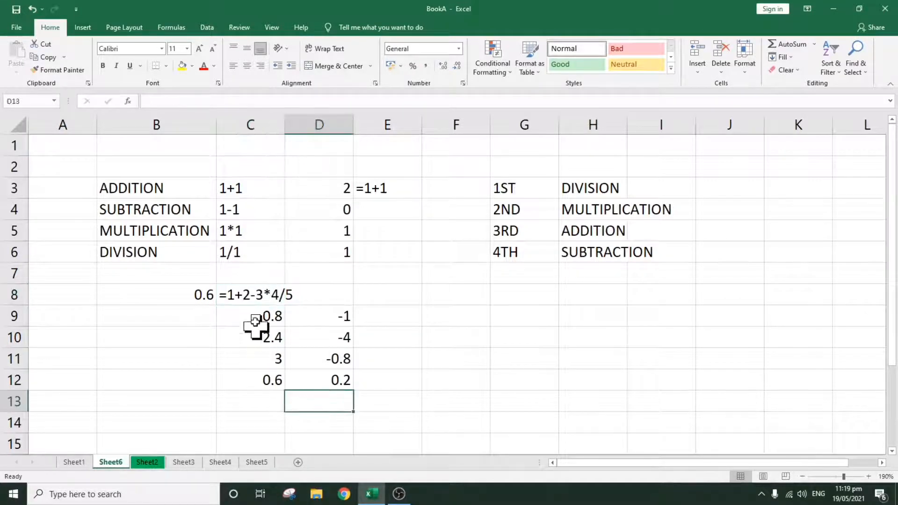
click(251, 291)
click(392, 294)
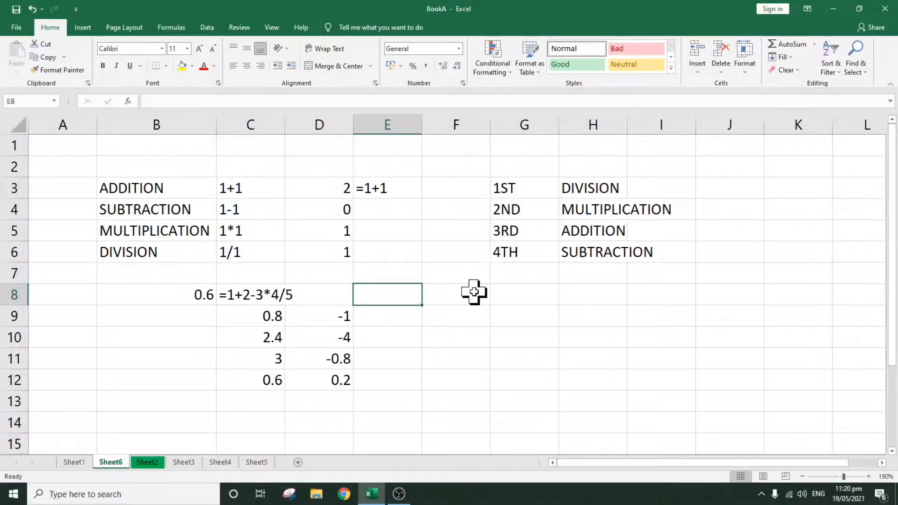
text(')
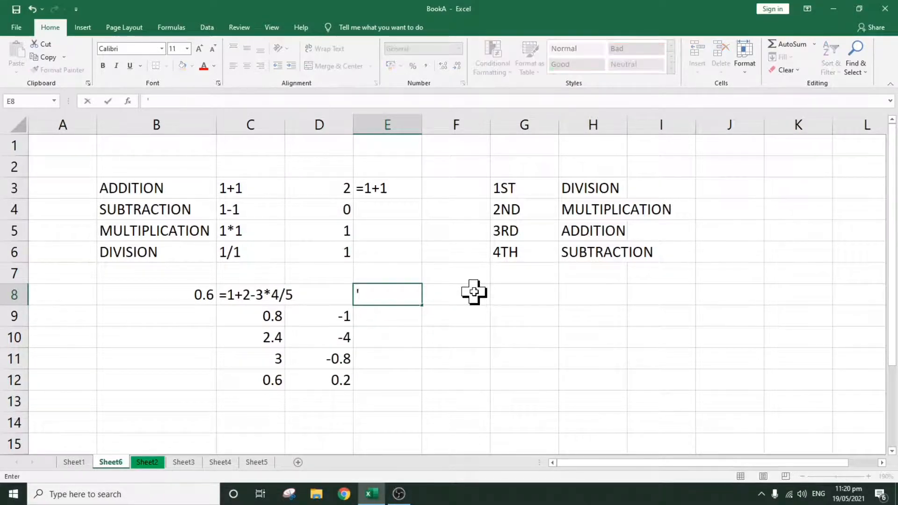
text(=)
key(Escape)
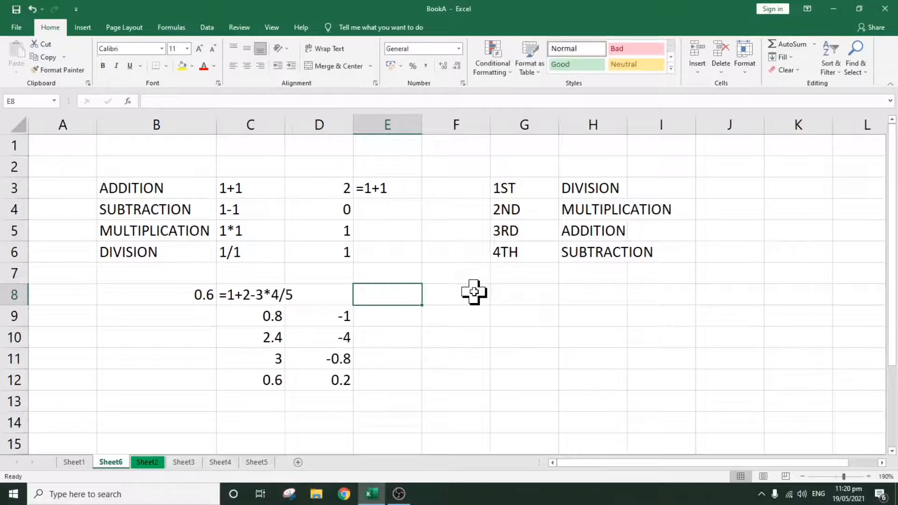
Try to copy the combined formula's text from cell C8 to E8, and undo the accidental entry in C8.
key(Left)
key(Left)
text(C)
key(Right)
key(Right)
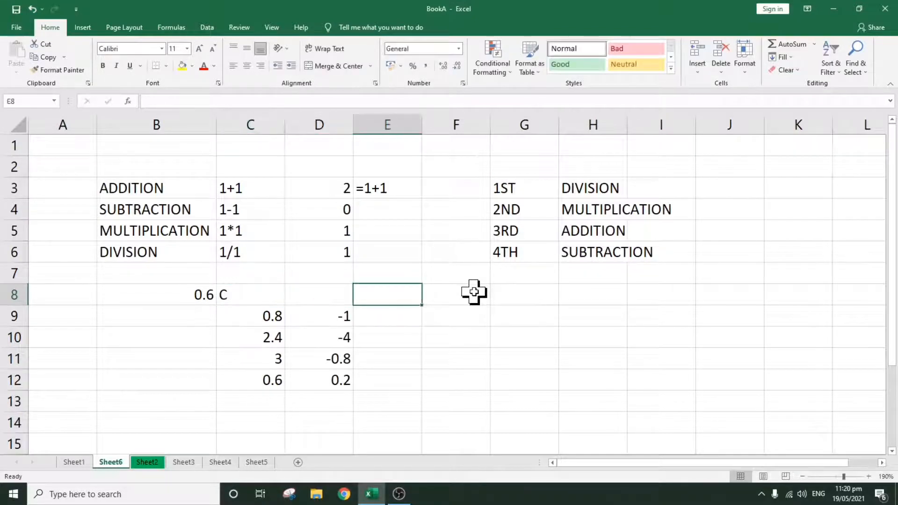
key(ctrl+z)
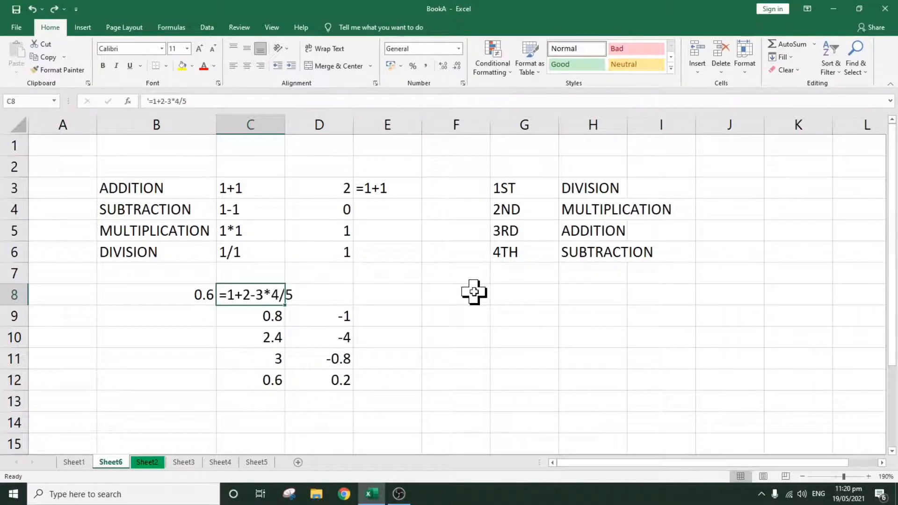
Copy the combined formula's text from cell C8 to cell E8.
key(ctrl+c)
key(Right)
key(Right)
key(Return)
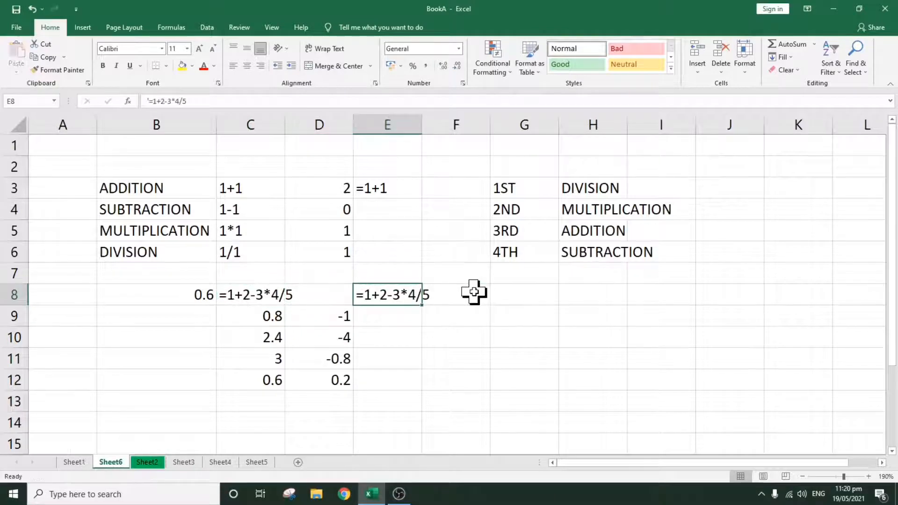
Enclose the division 4/5 in parentheses within the formula text in cell E8.
click(177, 100)
click(178, 101)
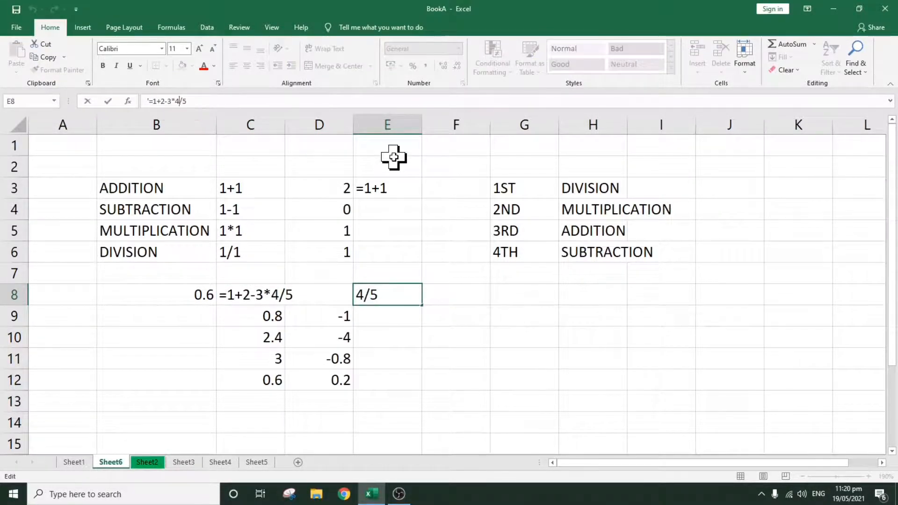
key(Left)
text(()
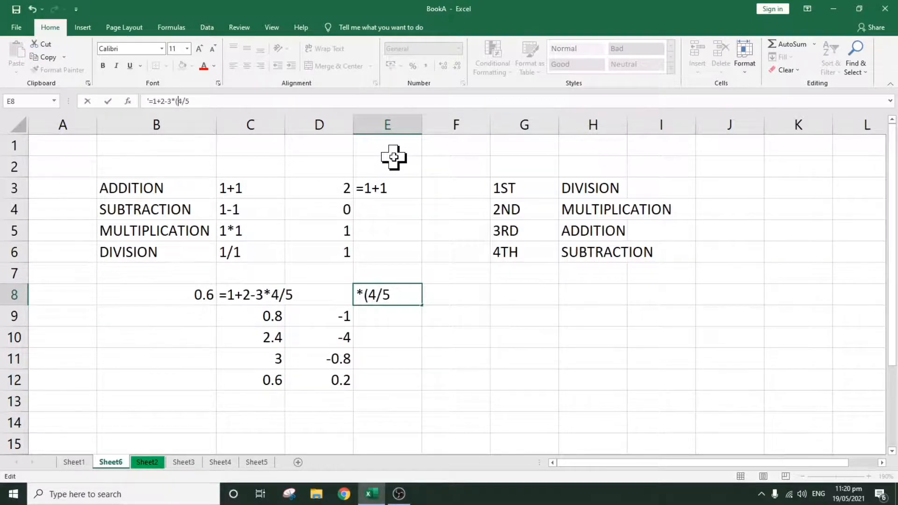
key(Right)
key(Right)
text())
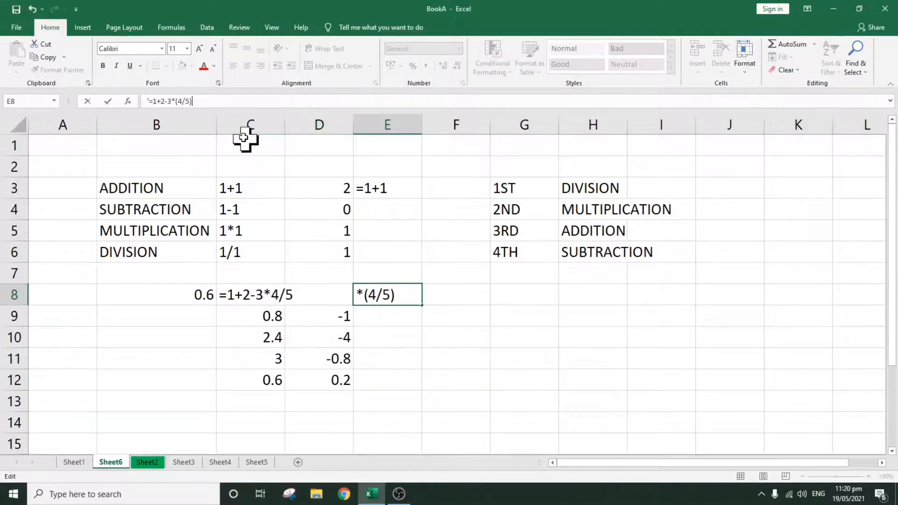
Add outer parentheses around the multiplication in E8's formula text, making it (3*(4/5)).
click(188, 101)
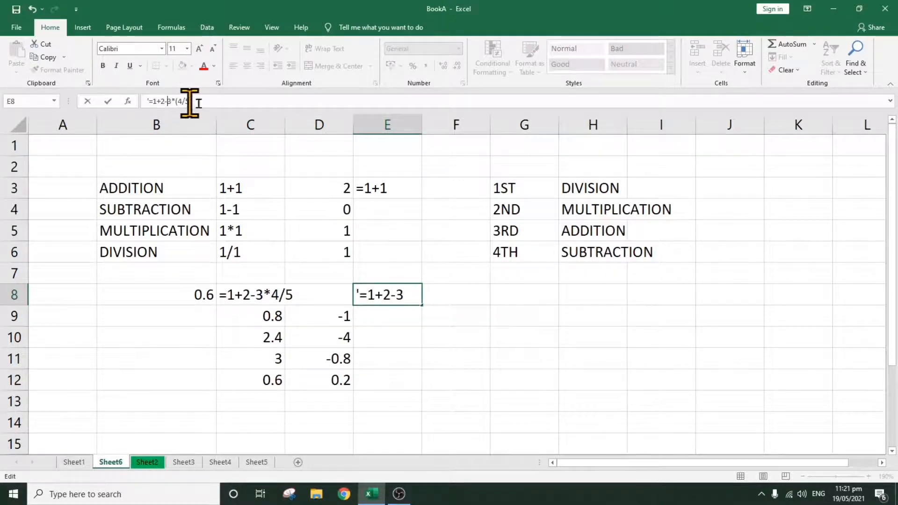
text(()
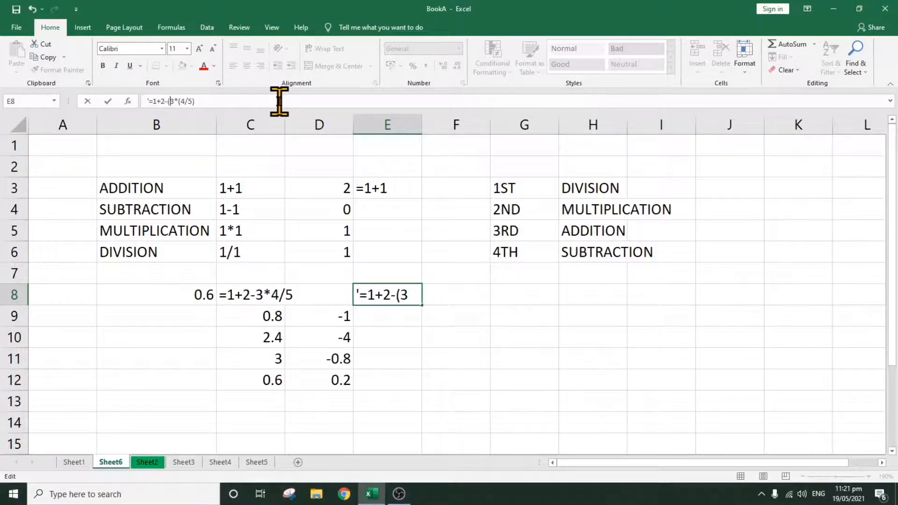
click(281, 101)
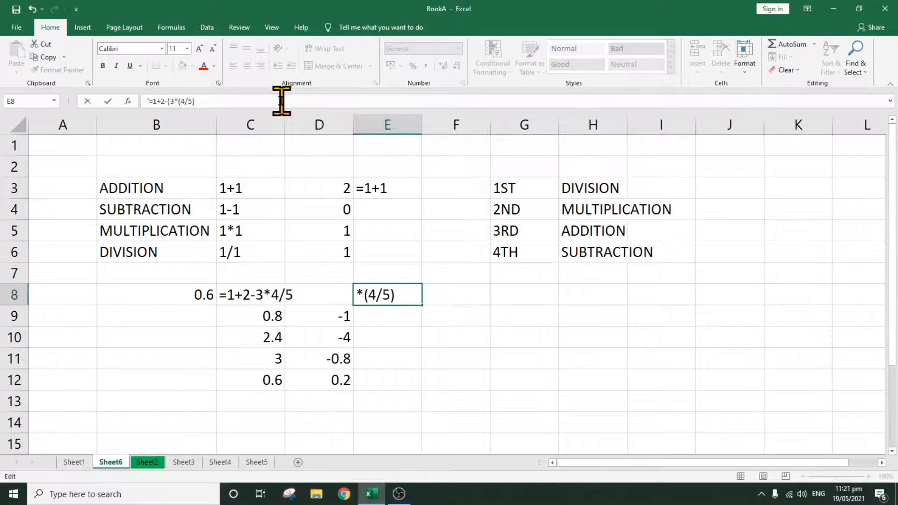
text())
Enclose 1+2 in parentheses so the text in E8 reads =(1+2)-(3*(4/5)), and commit the entry.
click(156, 101)
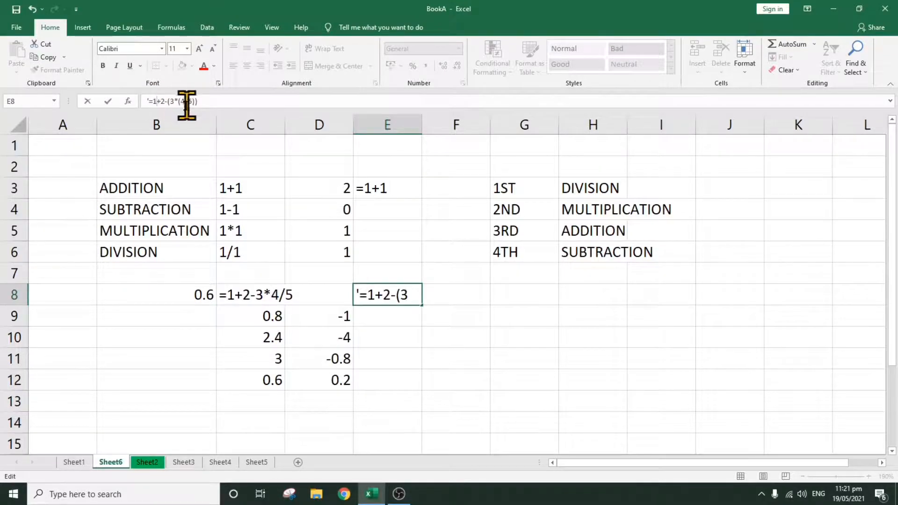
key(Left)
text((1+2)
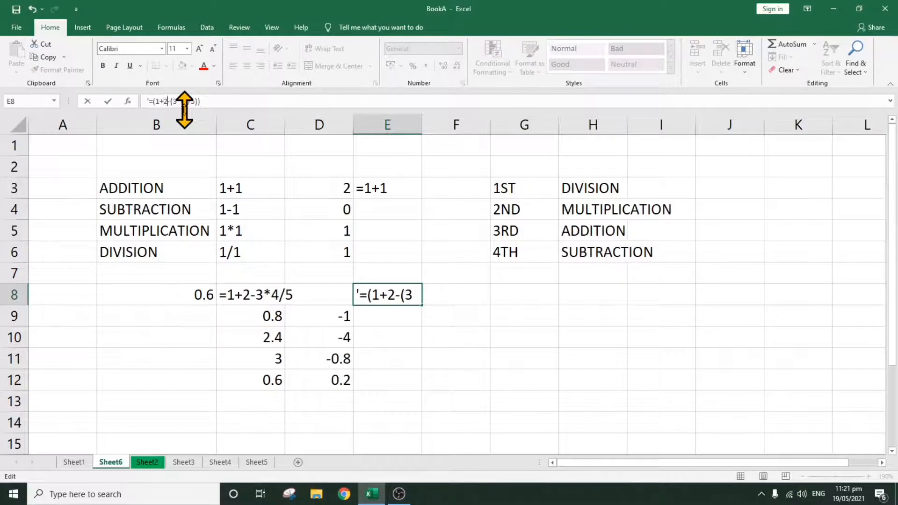
text())
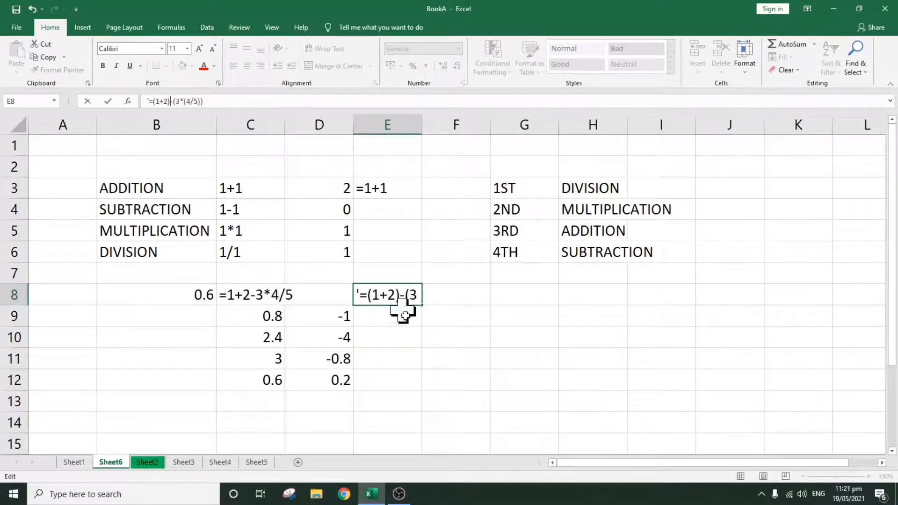
click(402, 337)
click(398, 293)
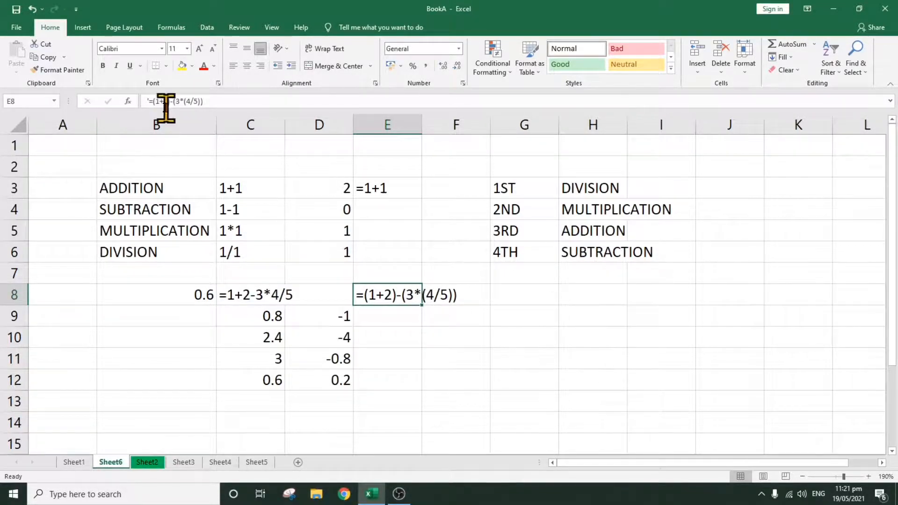
Calculate the two bracketed parts below E8, entering =1+2 in E9 and =(4/5)*3 in E10.
click(381, 321)
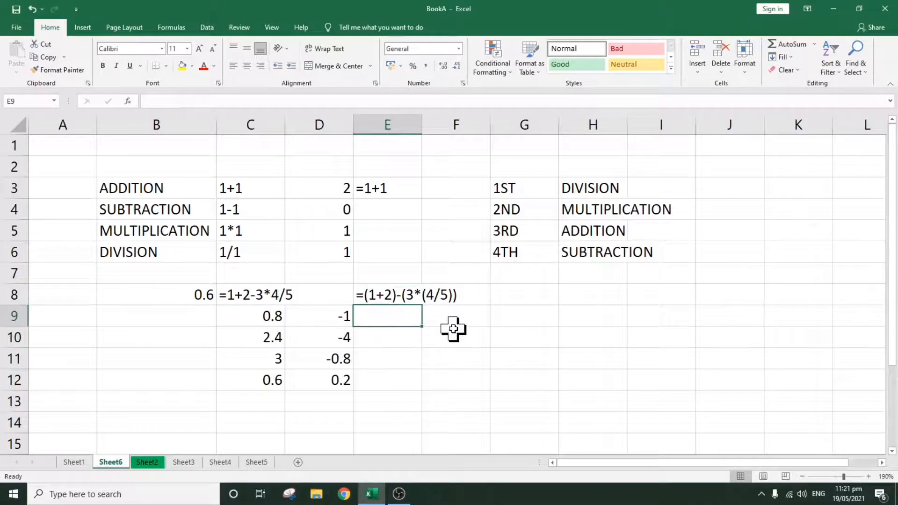
text(=1)
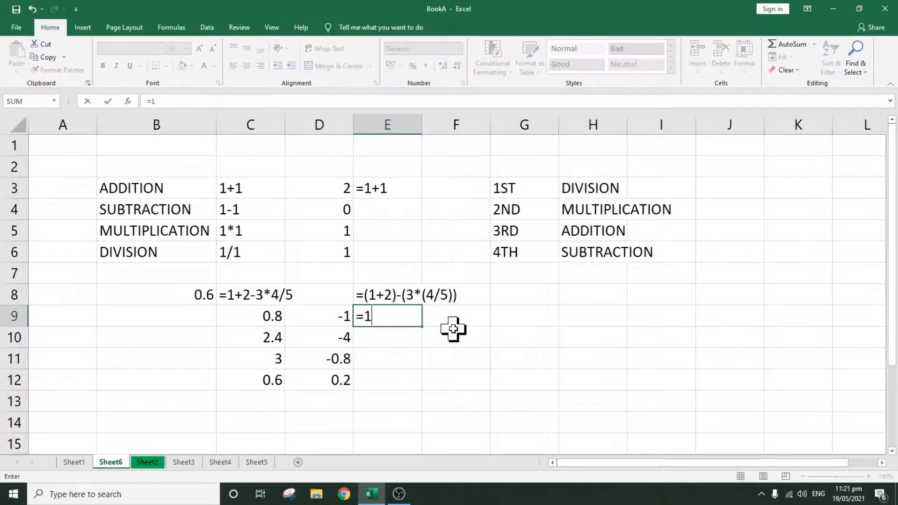
text(+2)
key(Return)
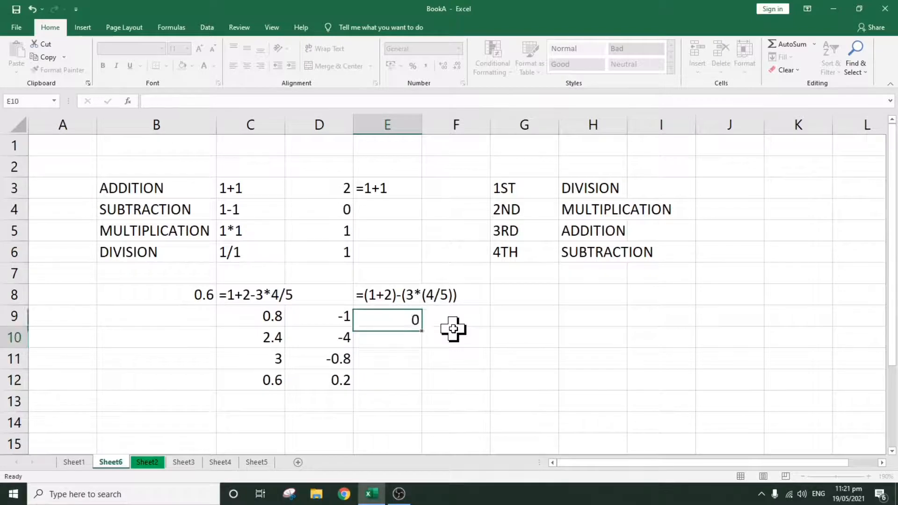
text(=)
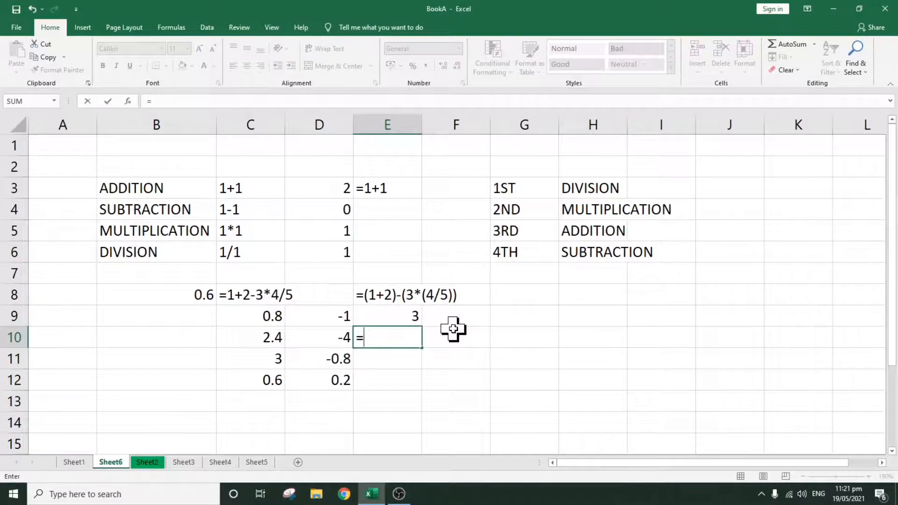
text((4/5)*3)
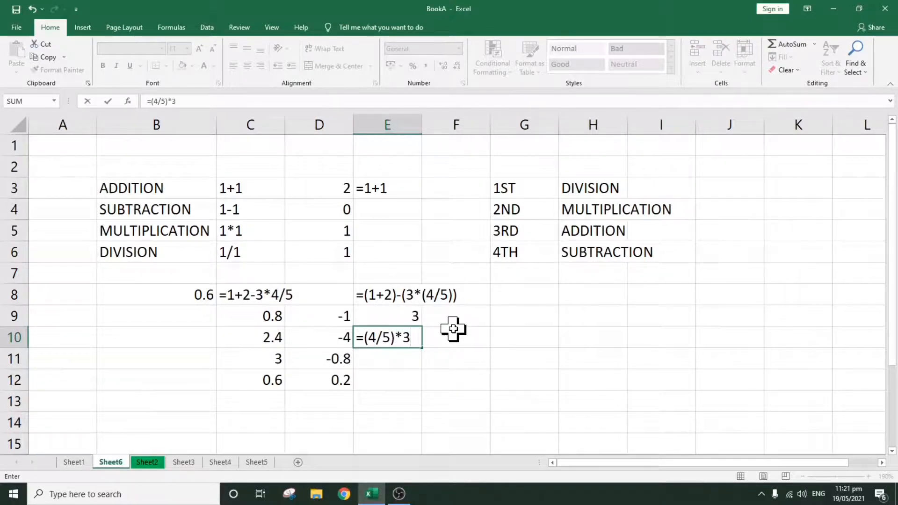
key(Return)
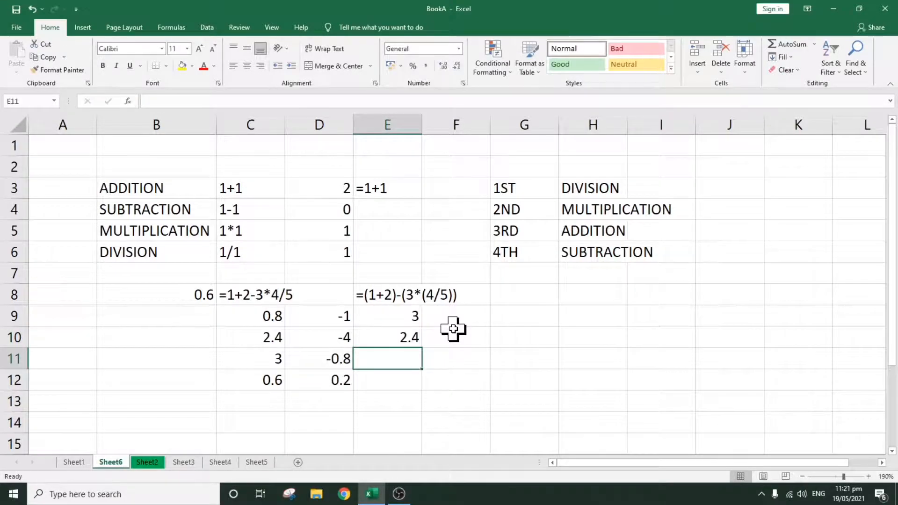
Enter a formula in E11 that subtracts E10 from E9.
text(=)
key(Up)
key(Up)
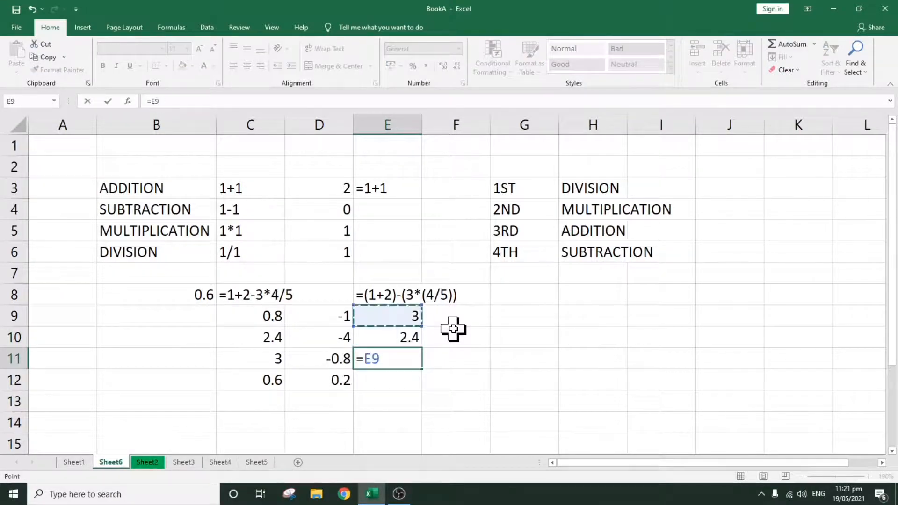
text(-)
key(Up)
key(Return)
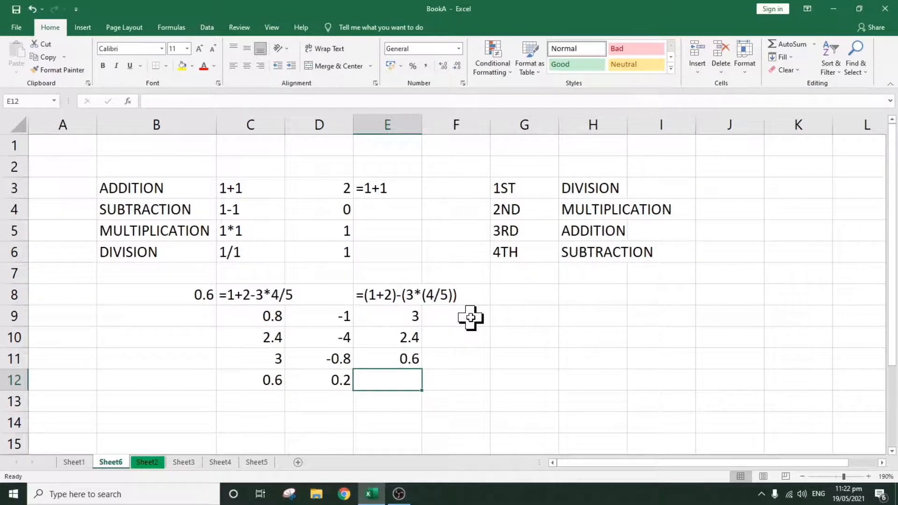
Copy the original combined formula's text from cell C8 to cell G8.
key(Up)
key(Up)
key(Up)
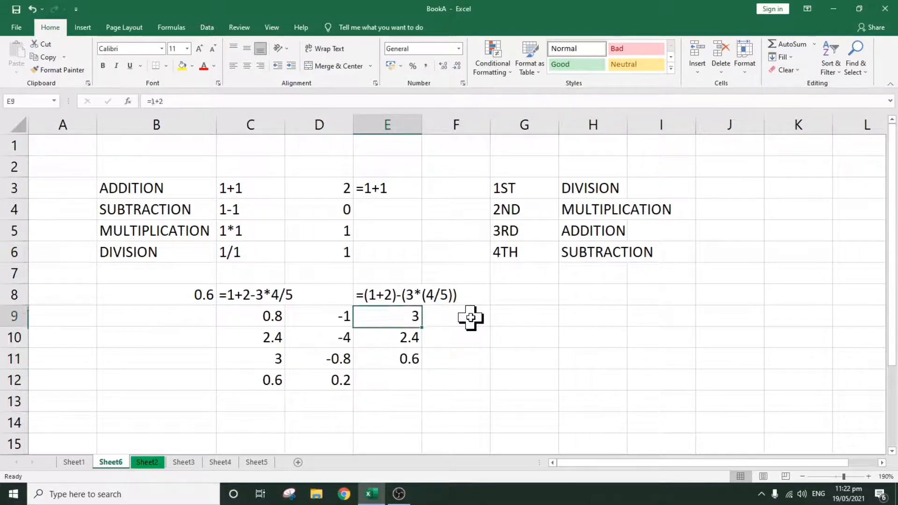
key(Up)
key(Left)
key(Left)
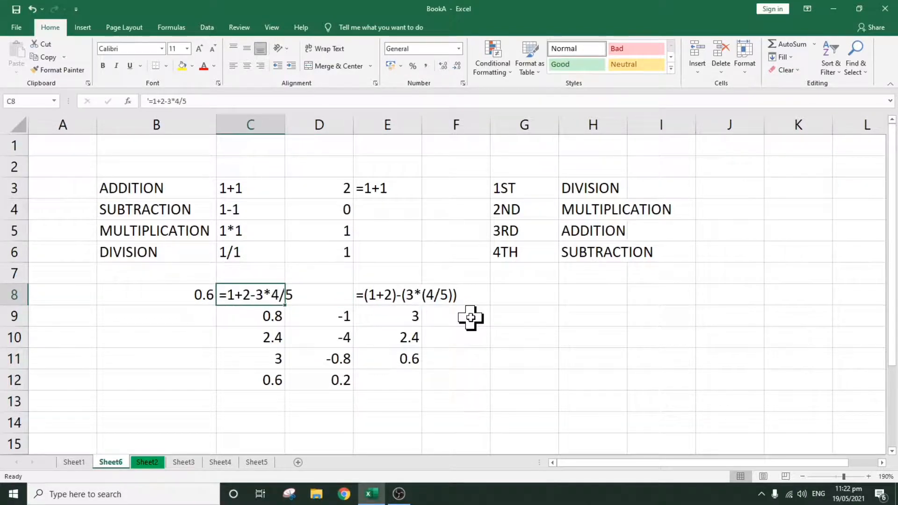
key(ctrl+c)
key(Right)
key(Right)
key(Right)
key(Right)
key(Right)
key(Left)
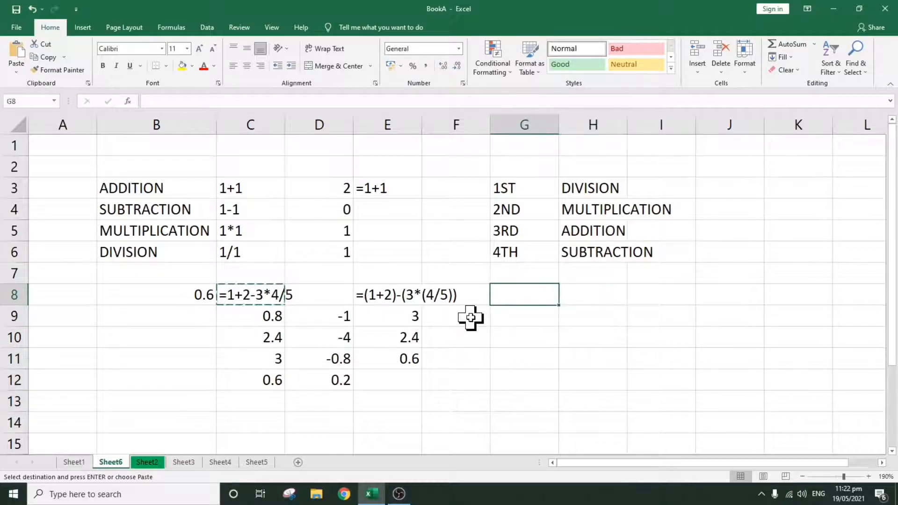
key(ctrl+v)
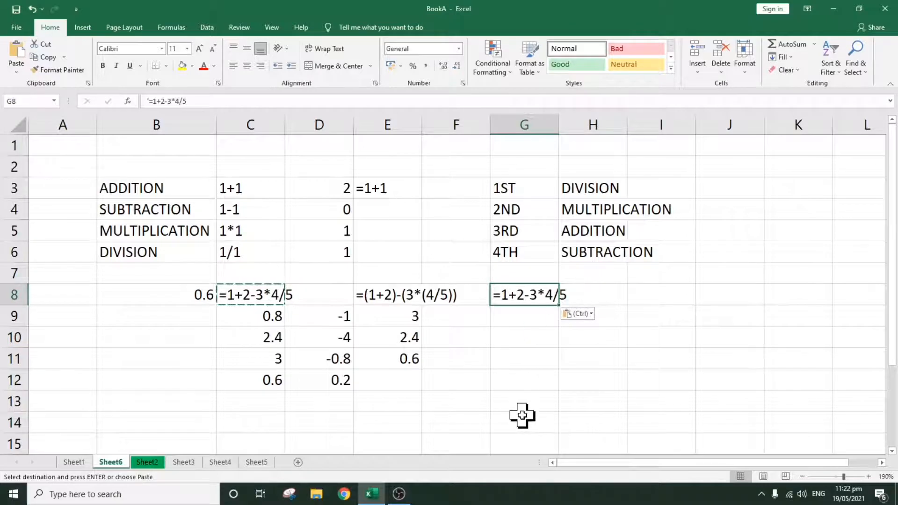
Add nested parentheses to the formula text in G8 so it reads =(1+(2-3))*4/5.
click(531, 400)
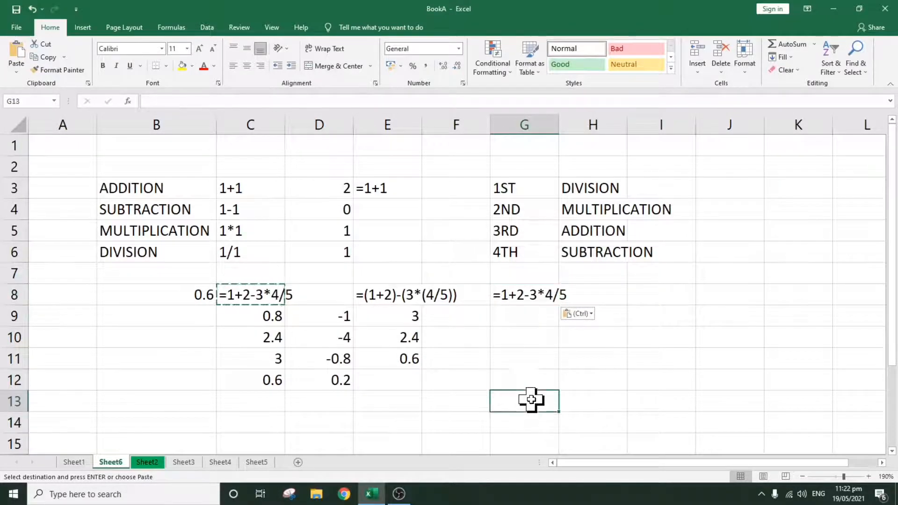
click(517, 296)
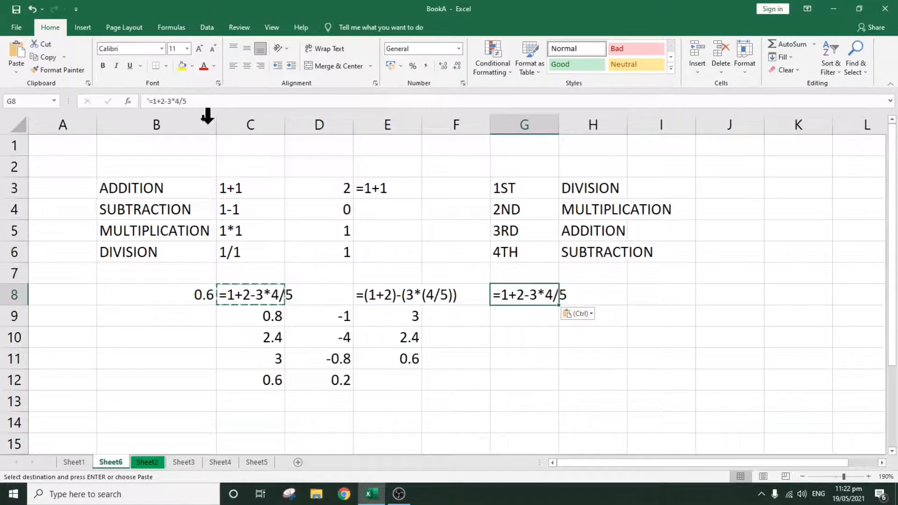
click(161, 101)
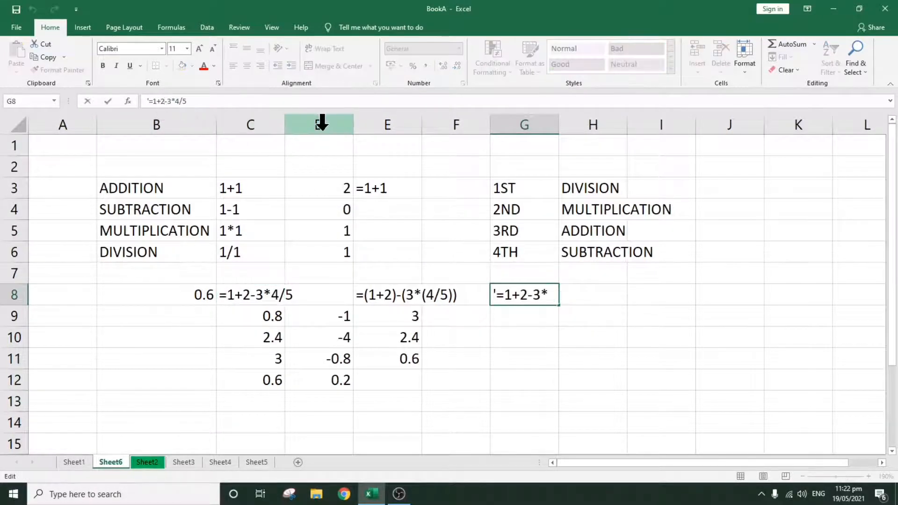
key(Left)
text(()
key(Right)
key(Right)
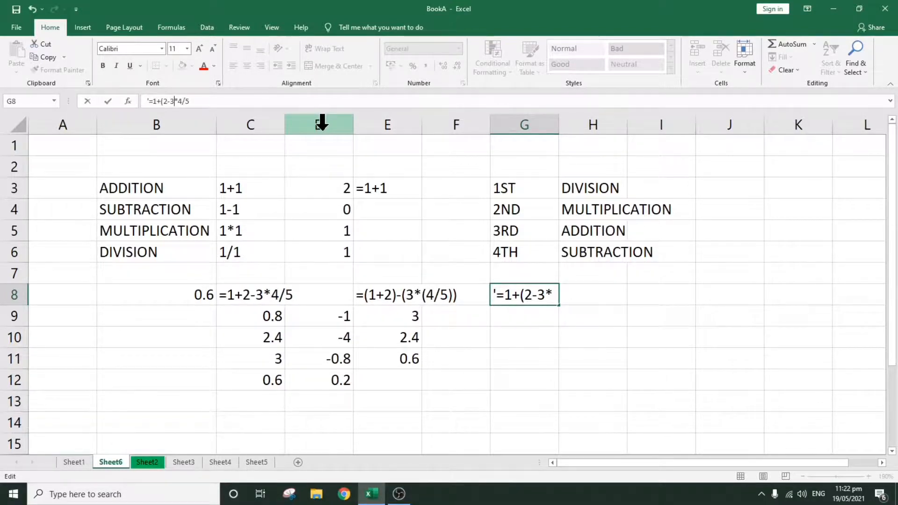
text()))
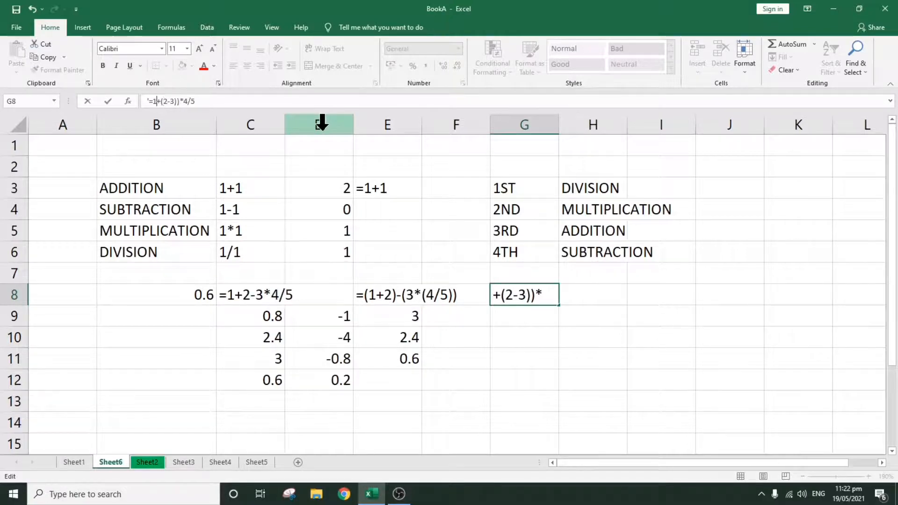
key(Left)
text(()
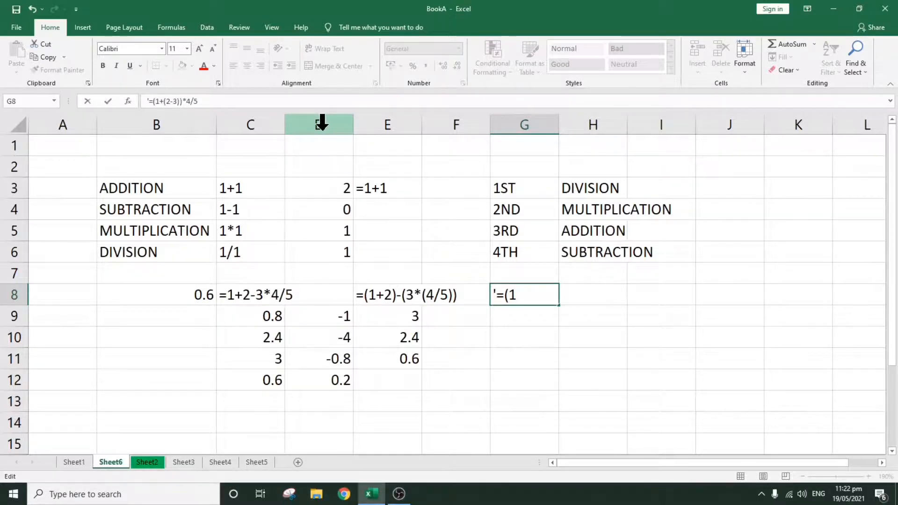
Enclose everything before the division in another pair of parentheses in G8, giving =((1+(2-3))*4)/5, and commit the entry.
key(Right)
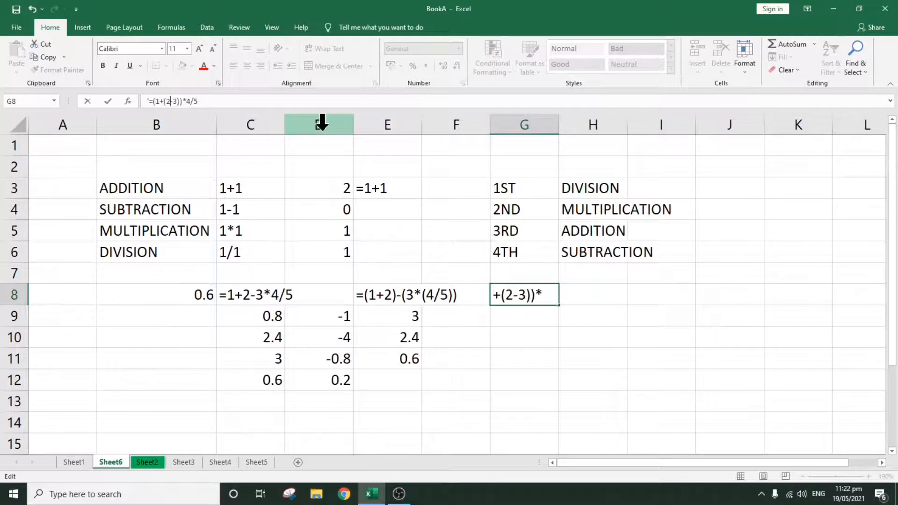
key(Right)
key(Right)
key(Right)
key(Right)
key(Right)
key(Right)
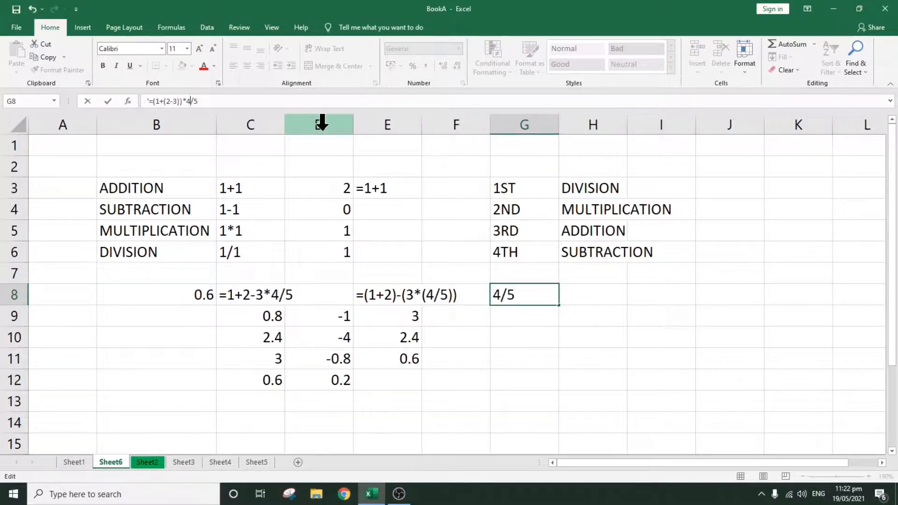
text())
key(Left)
key(Left)
key(Left)
key(Left)
key(Left)
key(Left)
key(Left)
key(Left)
key(Left)
key(Left)
key(Left)
key(Left)
key(Left)
text(()
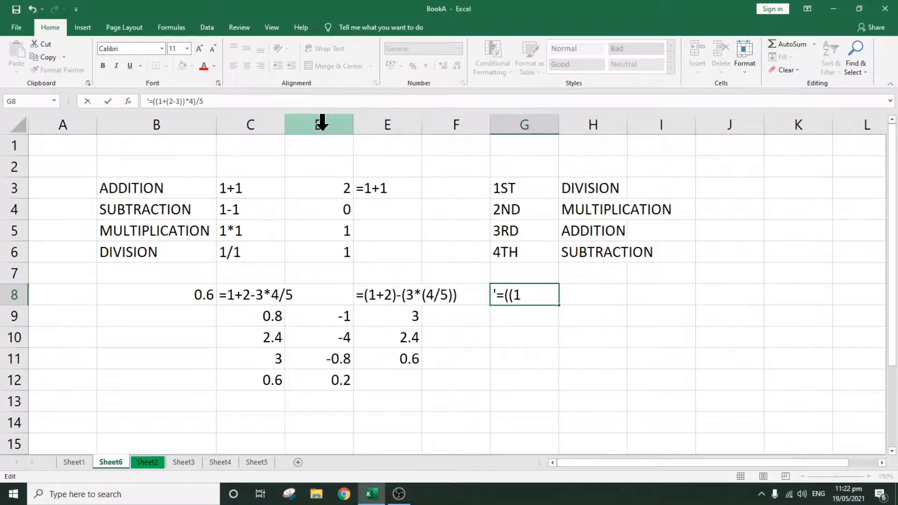
key(Return)
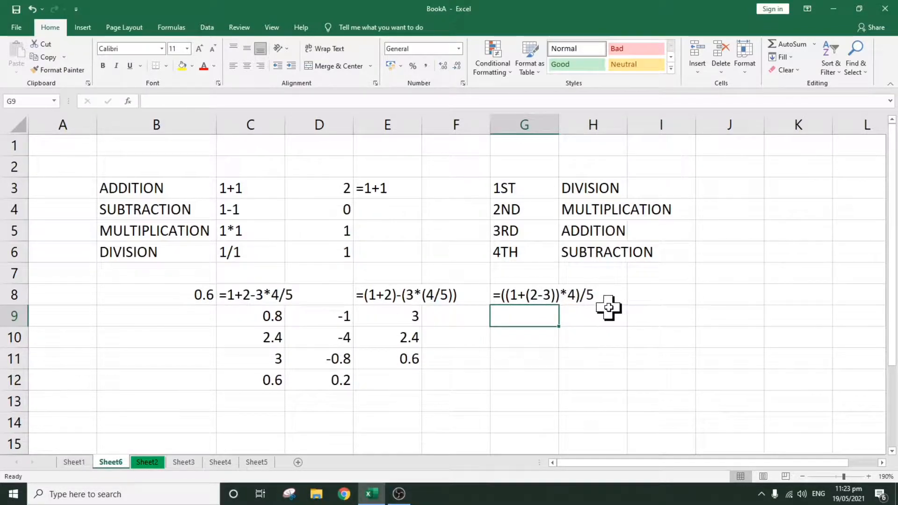
Copy the parenthesised formula text from G8 to G9 and remove its leading apostrophe so it calculates.
click(518, 294)
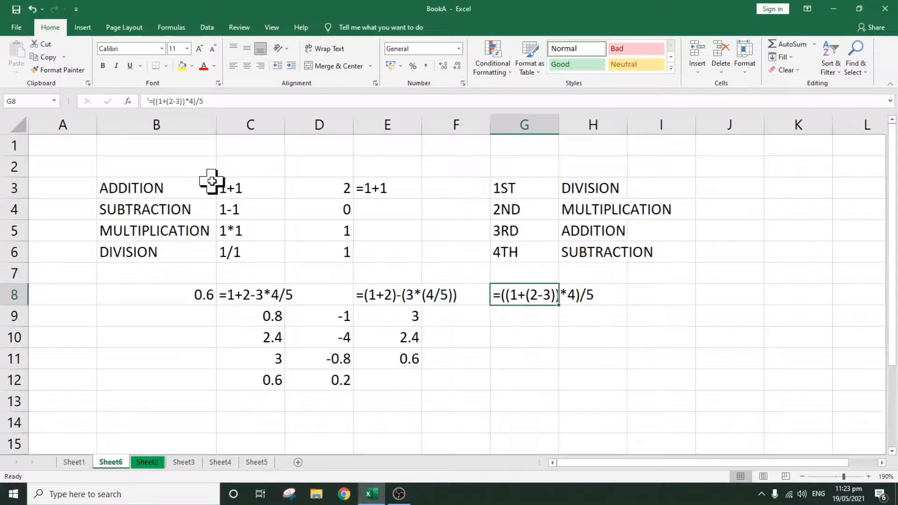
key(ctrl+c)
click(518, 315)
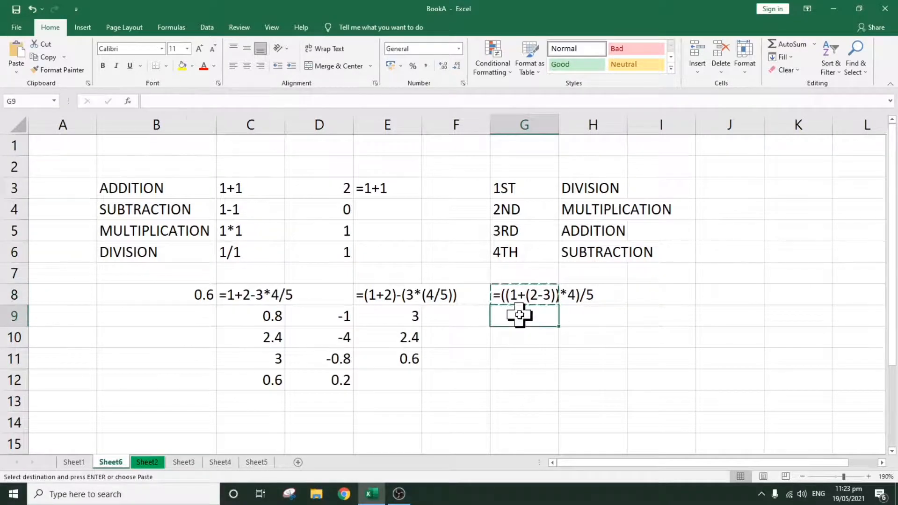
key(ctrl+v)
click(154, 100)
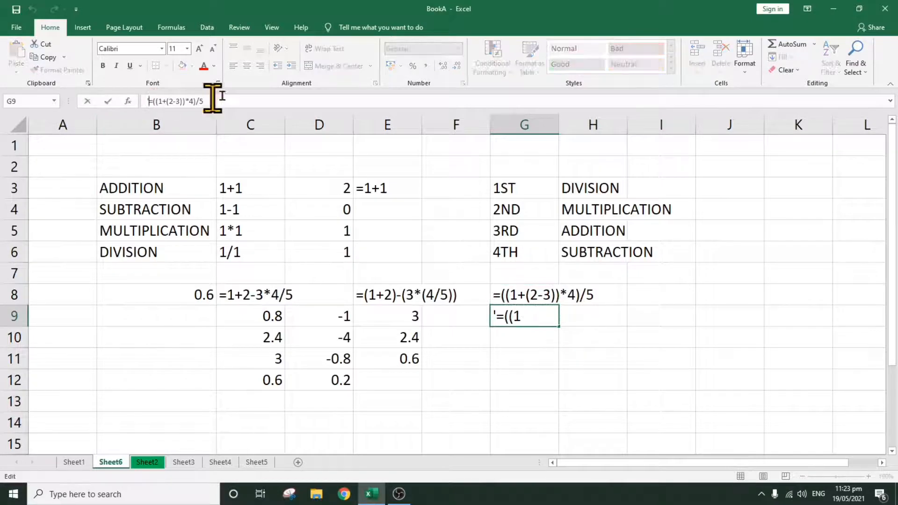
key(BackSpace)
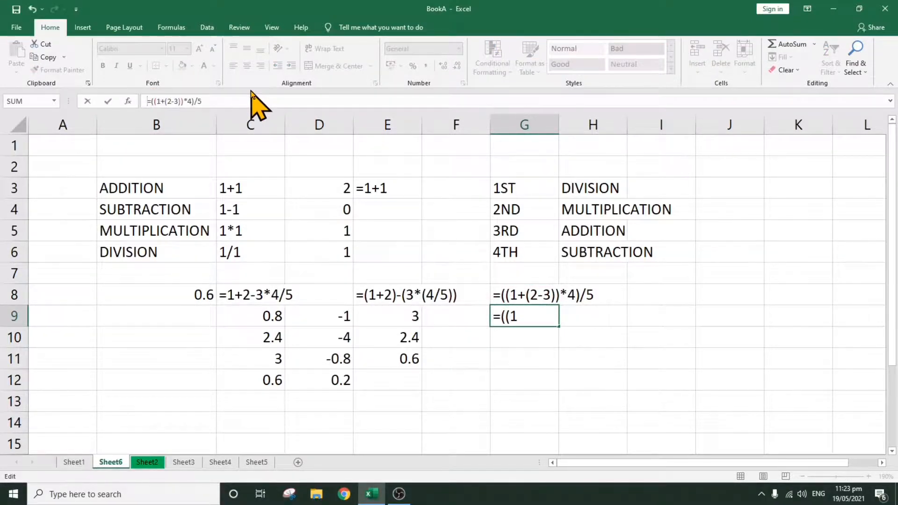
key(Return)
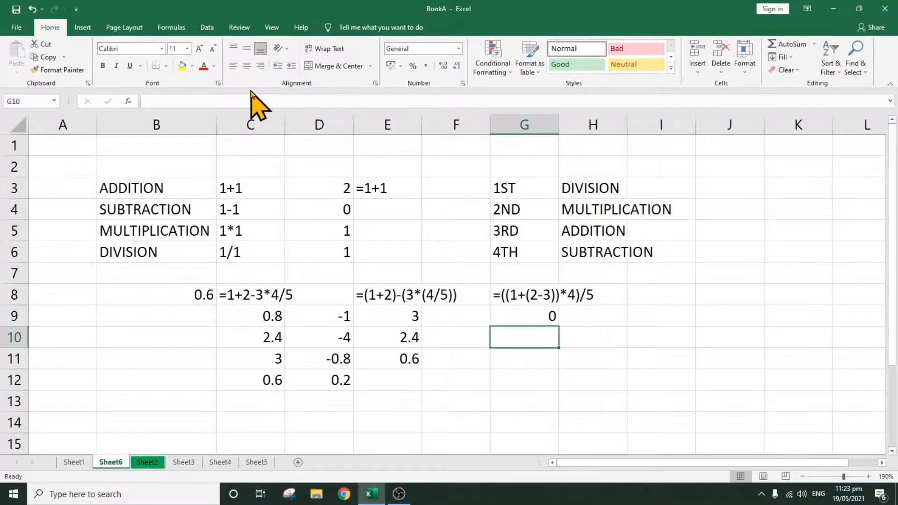
Enter =2-3 in G10 and =1+G10 in G11 as the first two calculation stages.
text(=)
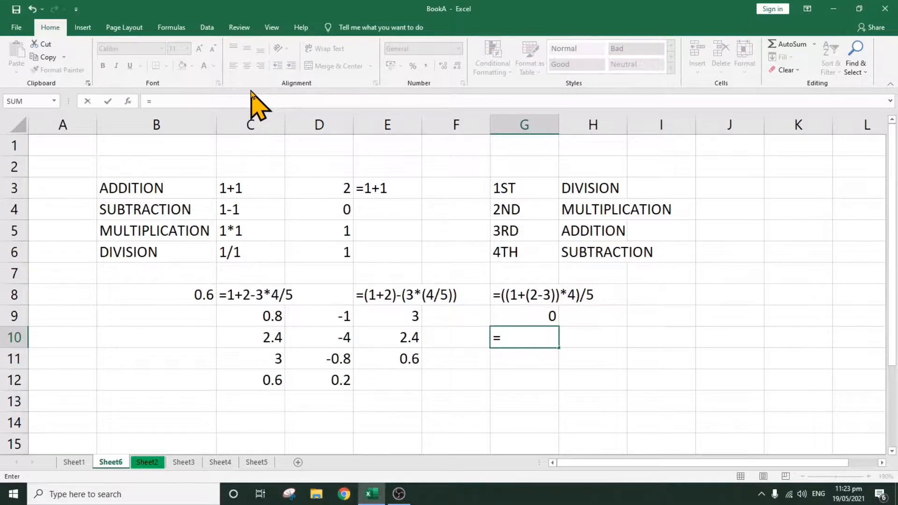
text(2-3)
key(Return)
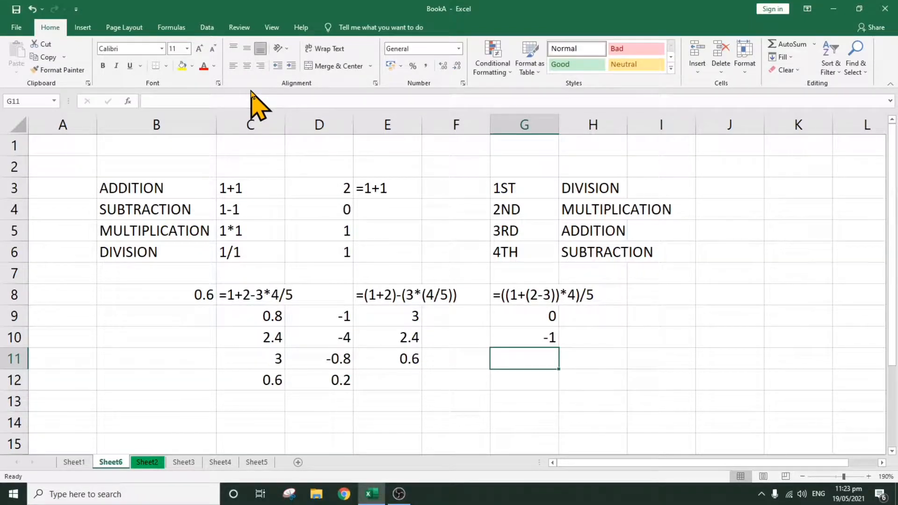
text(=1+)
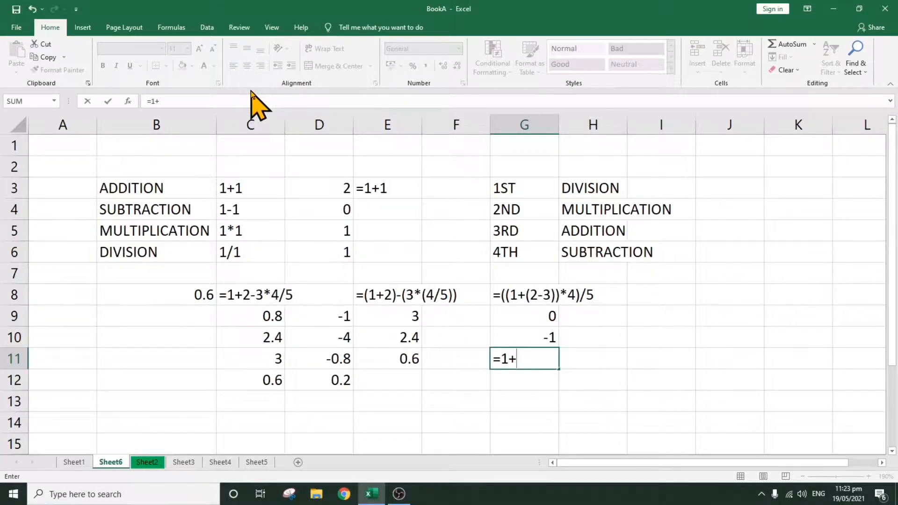
key(Up)
key(Return)
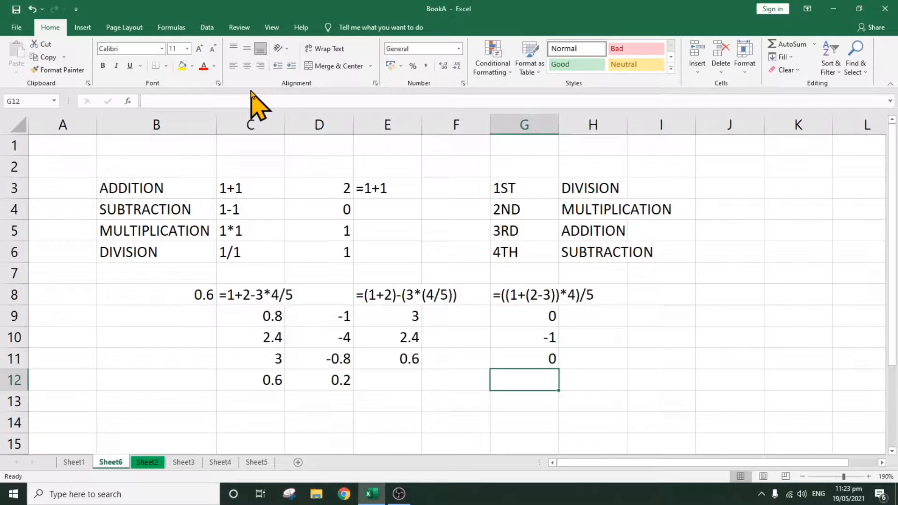
Enter =G11*4 in G12 as the multiplication stage.
key(Up)
key(Up)
key(Down)
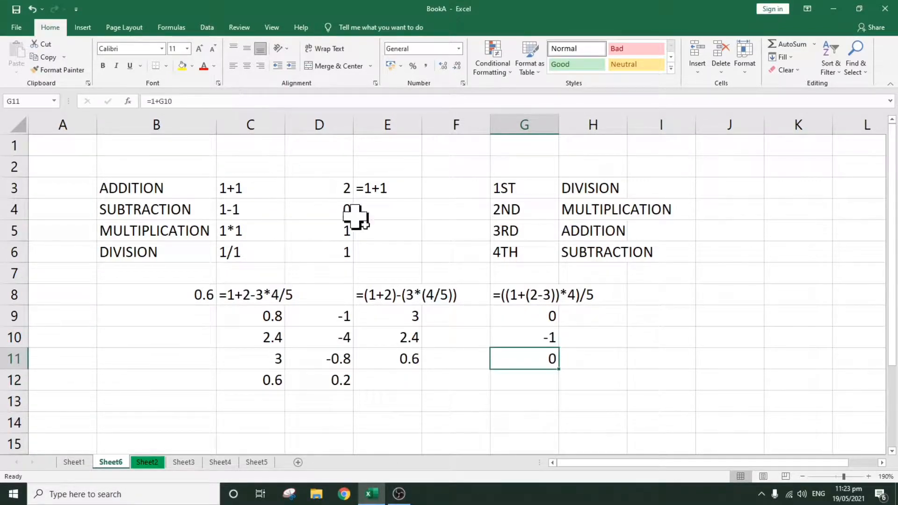
click(522, 333)
click(521, 360)
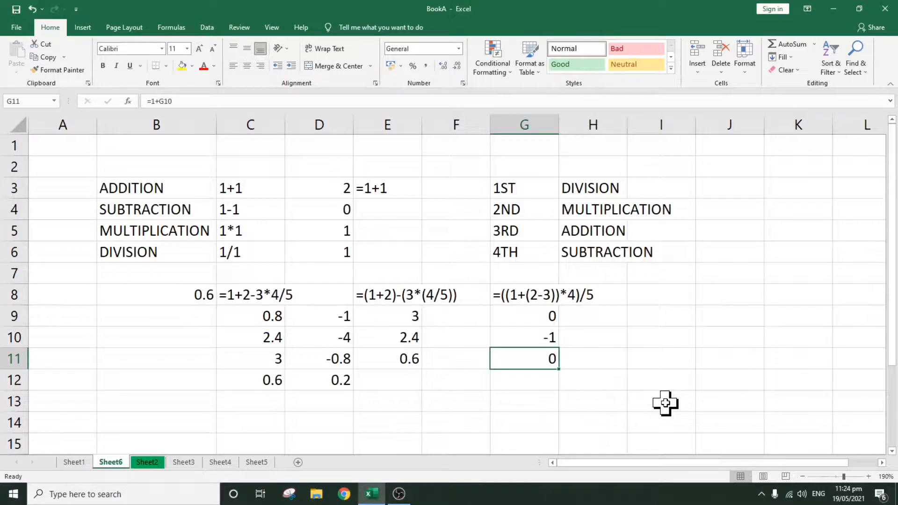
key(Return)
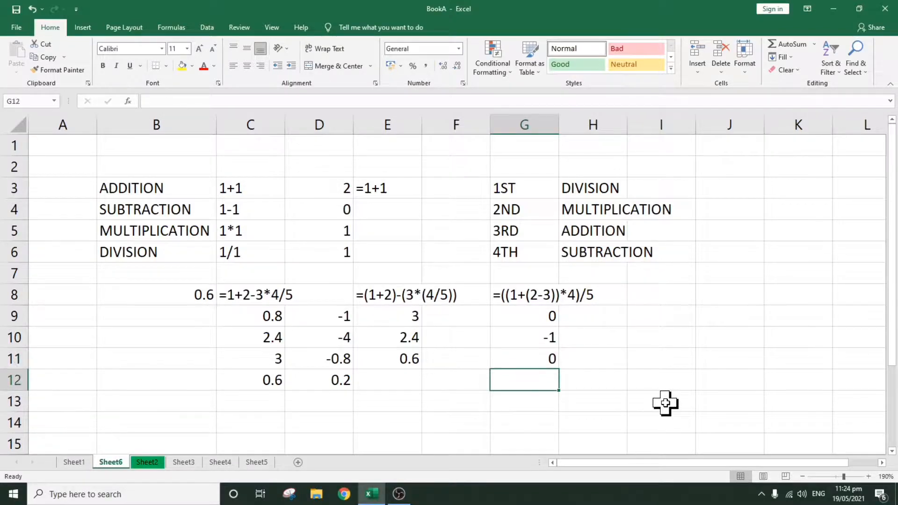
text(=)
key(Up)
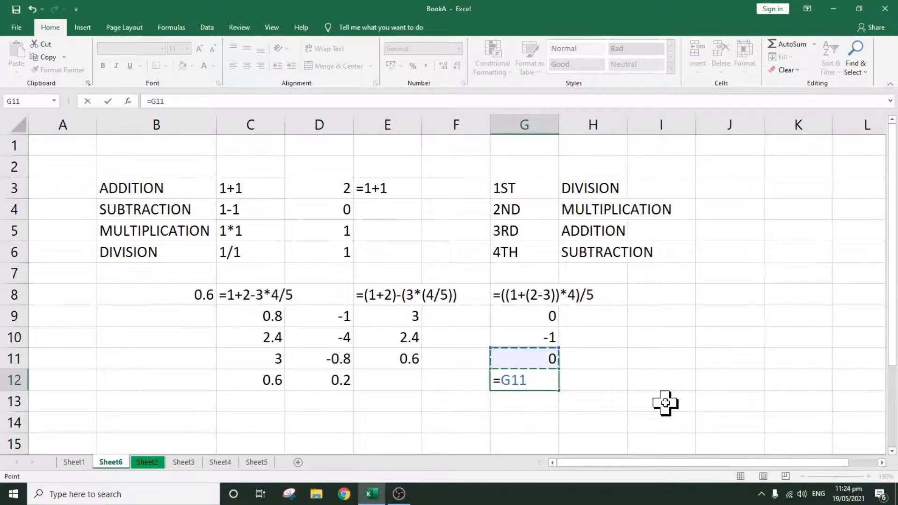
text(*4)
key(Return)
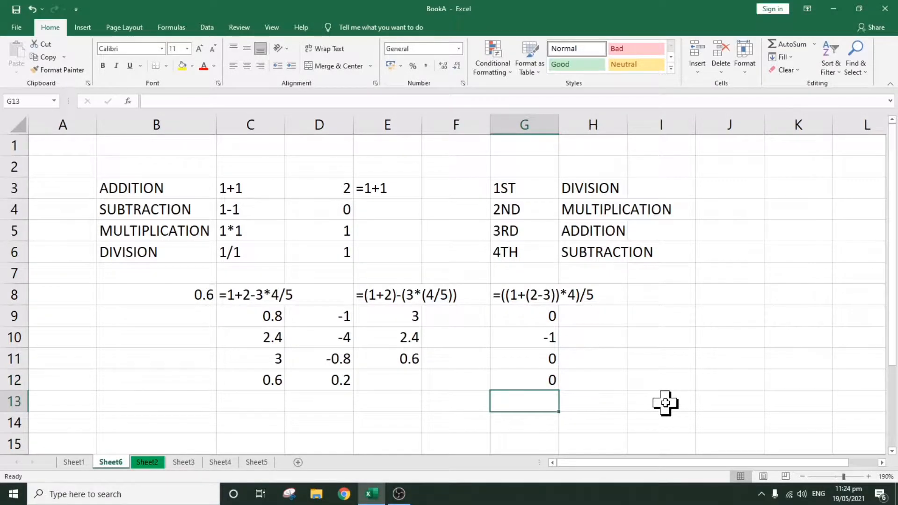
Enter =G12/5 in G13 as the final division stage.
text(=)
key(Up)
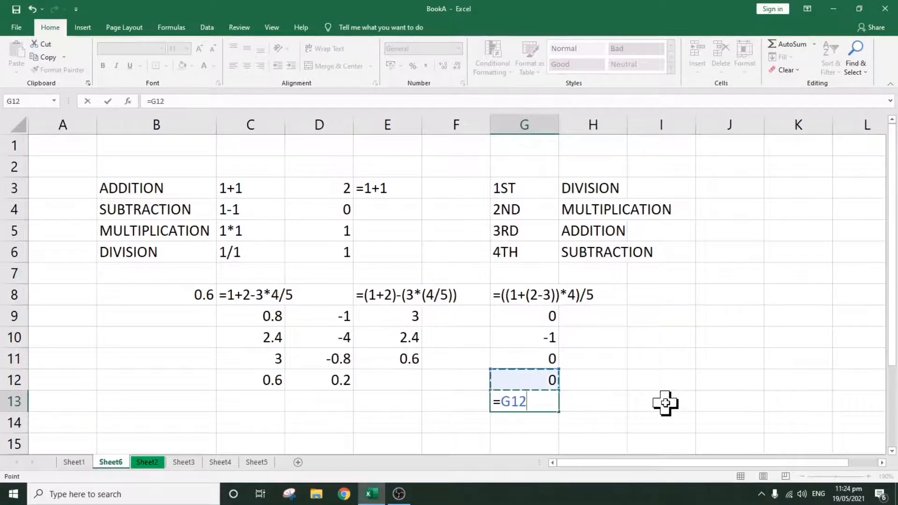
text(/5)
key(Return)
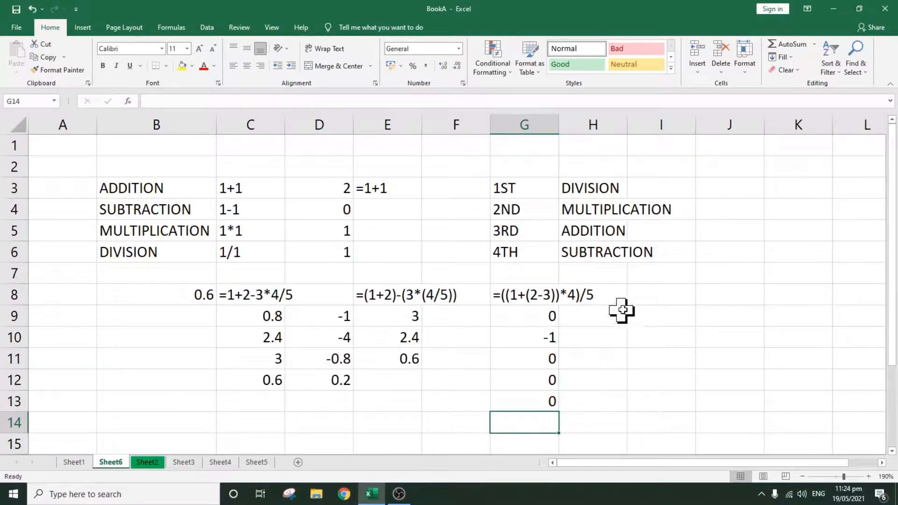
Copy the original combined formula's text from C8 to I8.
click(644, 295)
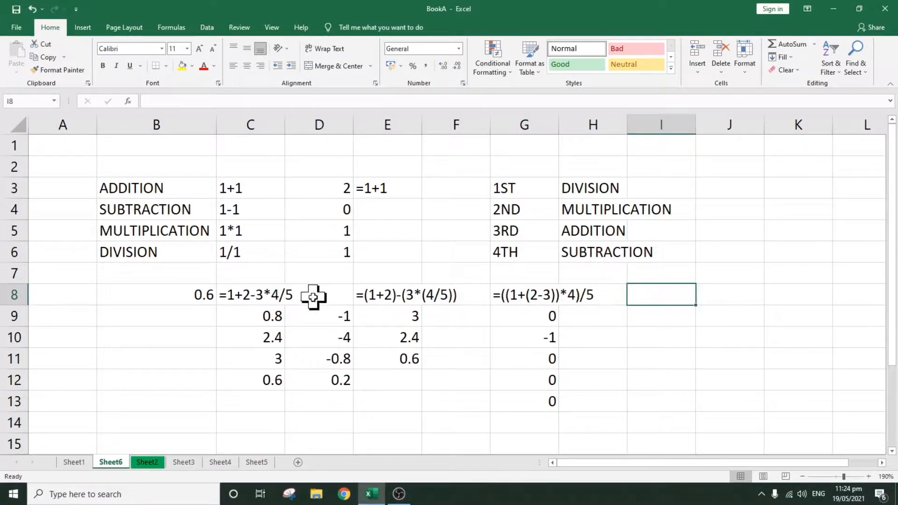
click(262, 294)
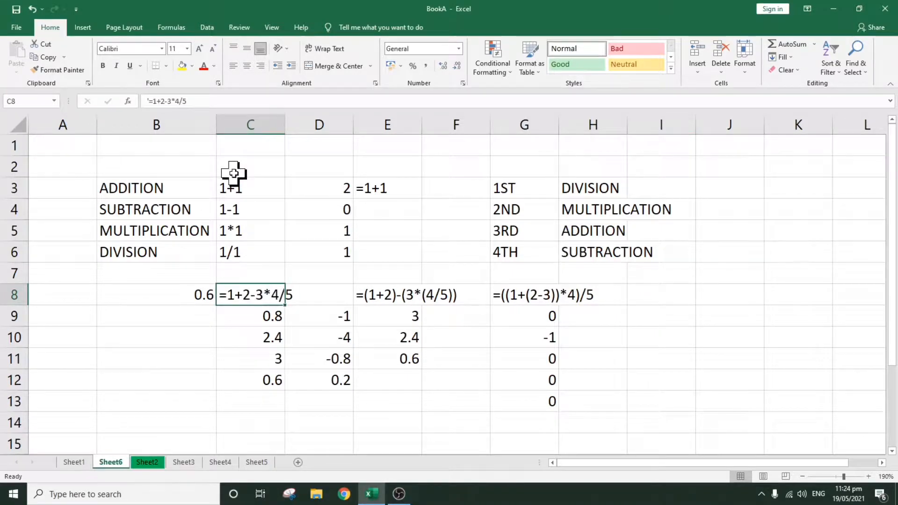
key(ctrl+c)
click(674, 294)
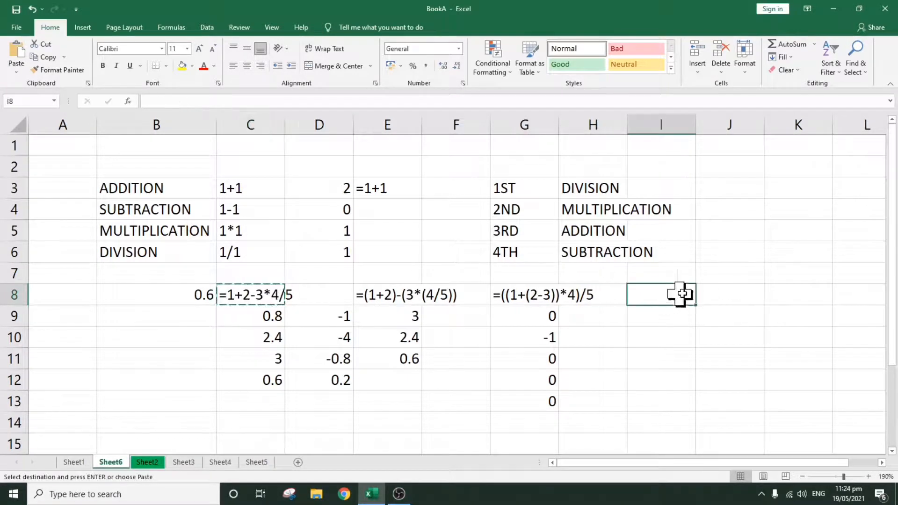
key(ctrl+v)
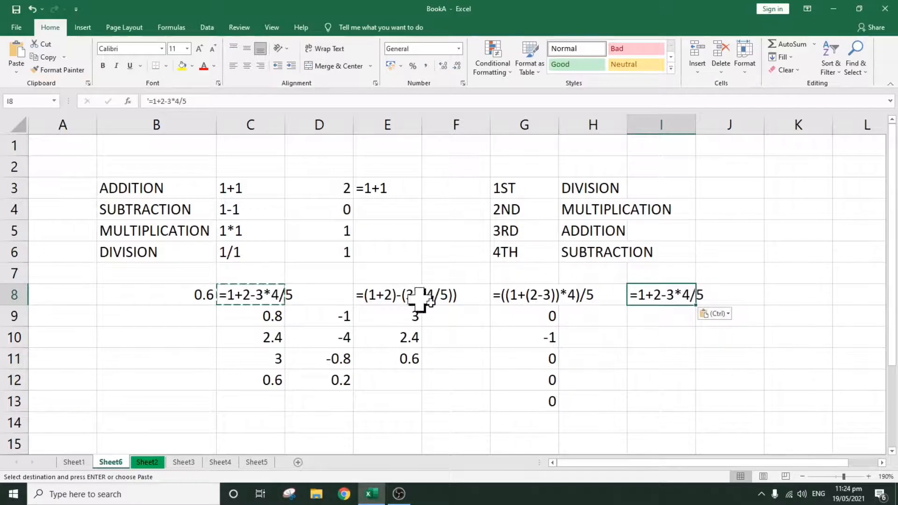
Enclose the multiplication in parentheses in I8's formula text so it reads =1+2-(3*4)/5.
click(150, 101)
text(')
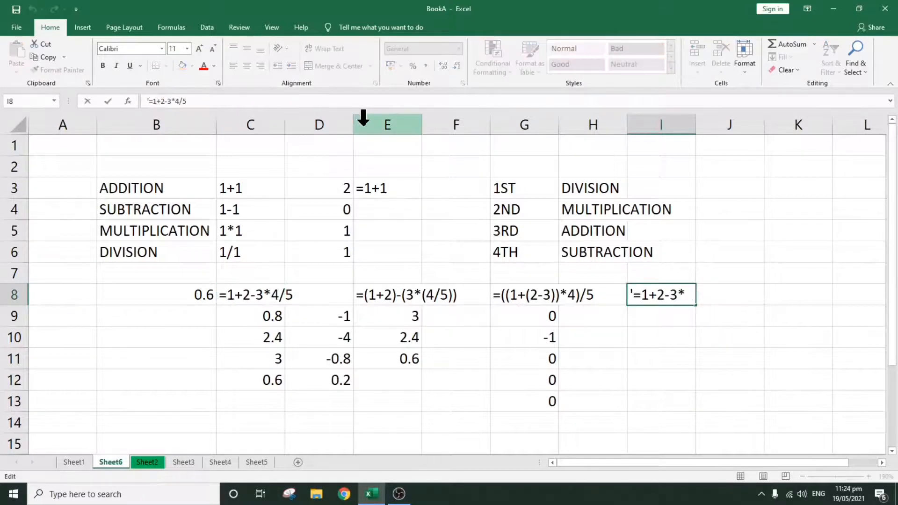
key(Right)
text(()
key(Right)
key(Right)
key(Right)
text())
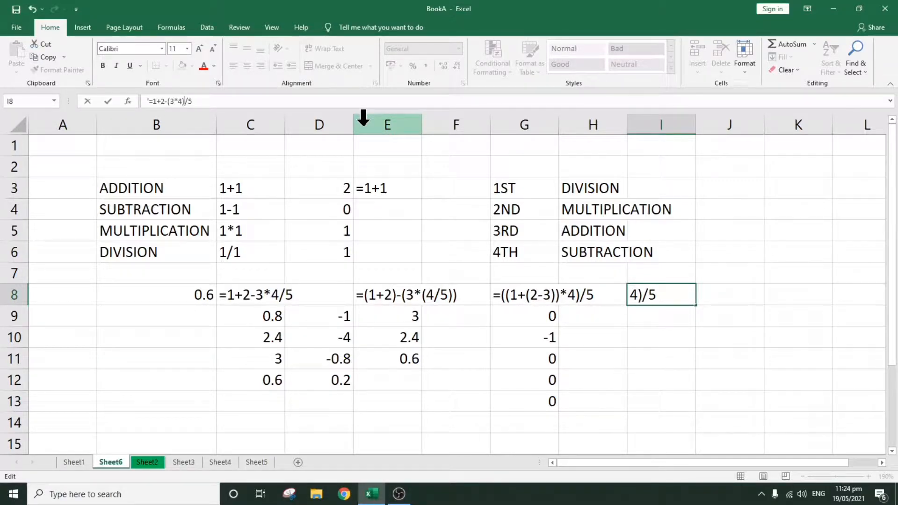
Enclose the addition in parentheses in I8's formula text, giving =(1+2)-(3*4)/5.
key(Left)
key(Left)
key(Left)
key(Left)
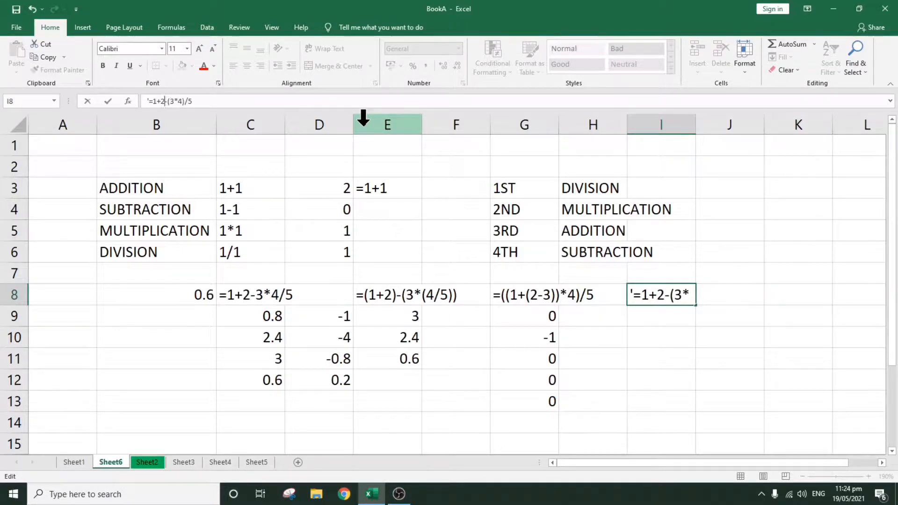
key(Left)
text((1+2)
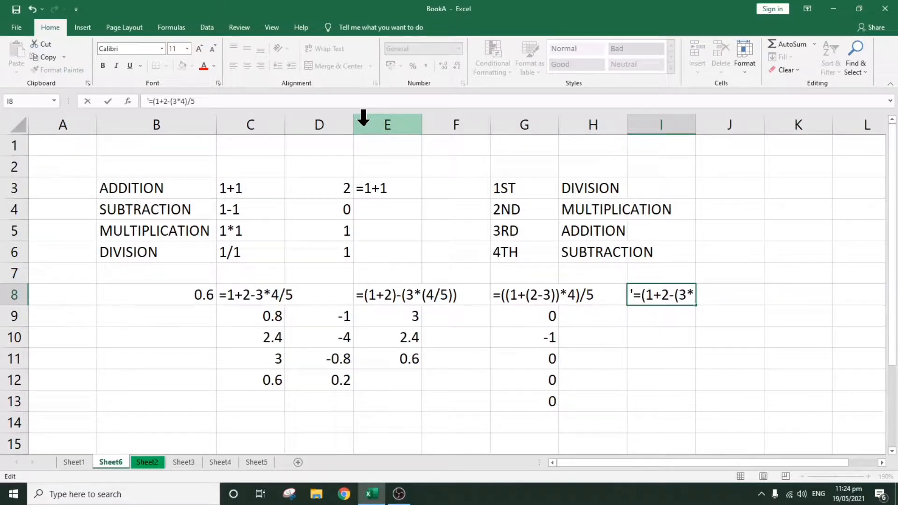
text())
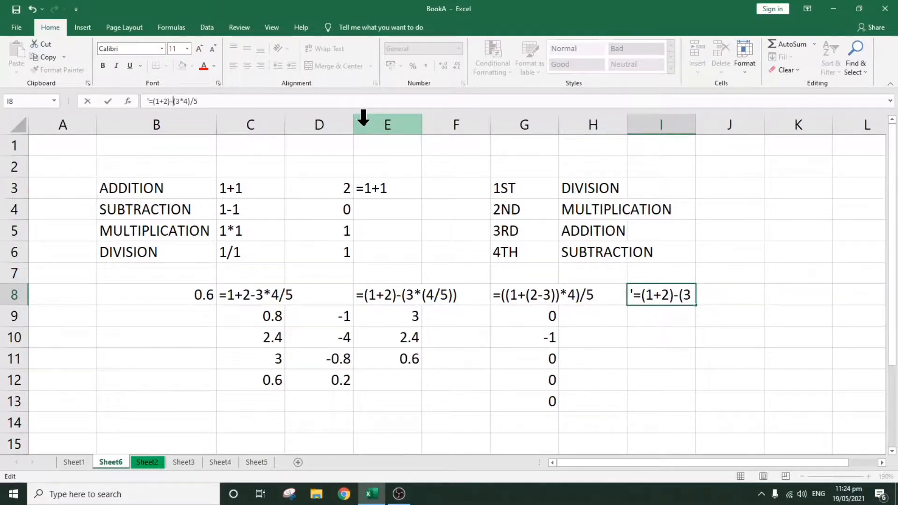
Wrap everything before the division in I8 in outer parentheses, giving =((1+2)-(3*4))/5, and commit the entry.
key(Right)
key(Right)
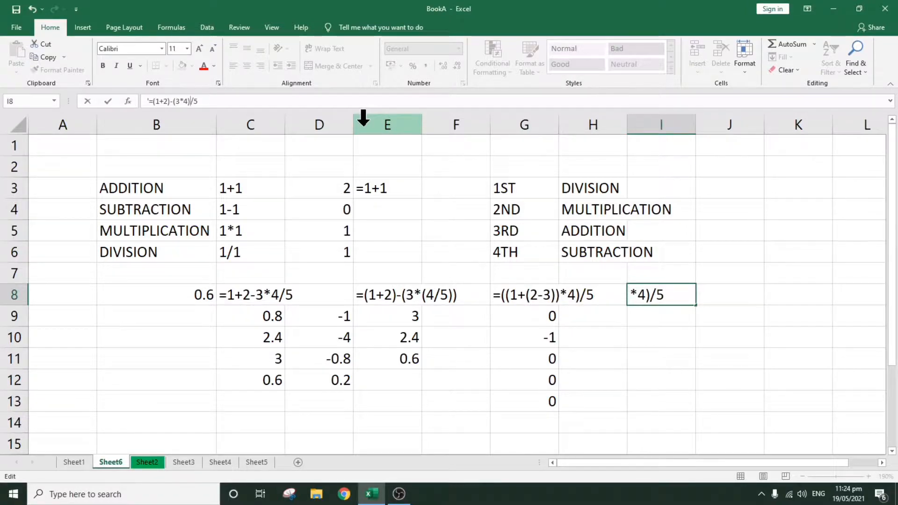
text())
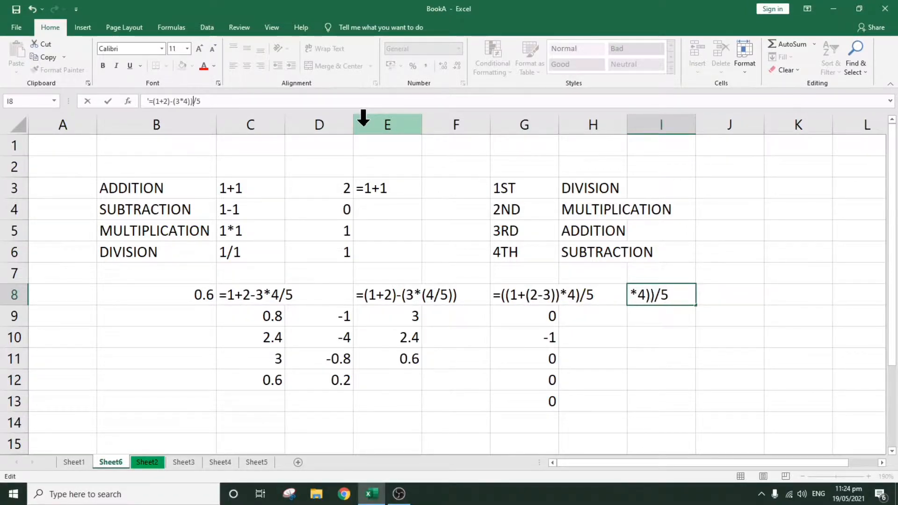
key(Left)
key(Left)
key(Left)
key(Left)
key(Left)
key(Left)
key(Left)
key(Left)
key(Left)
key(Left)
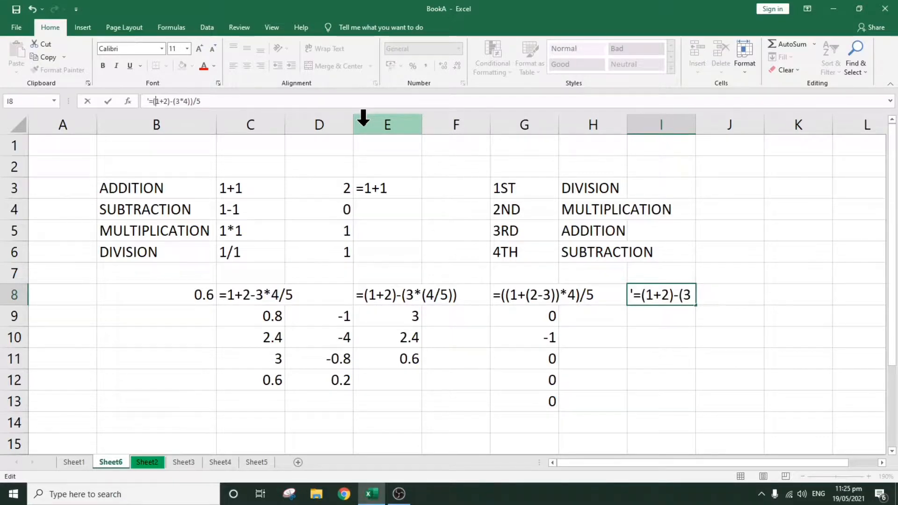
text(()
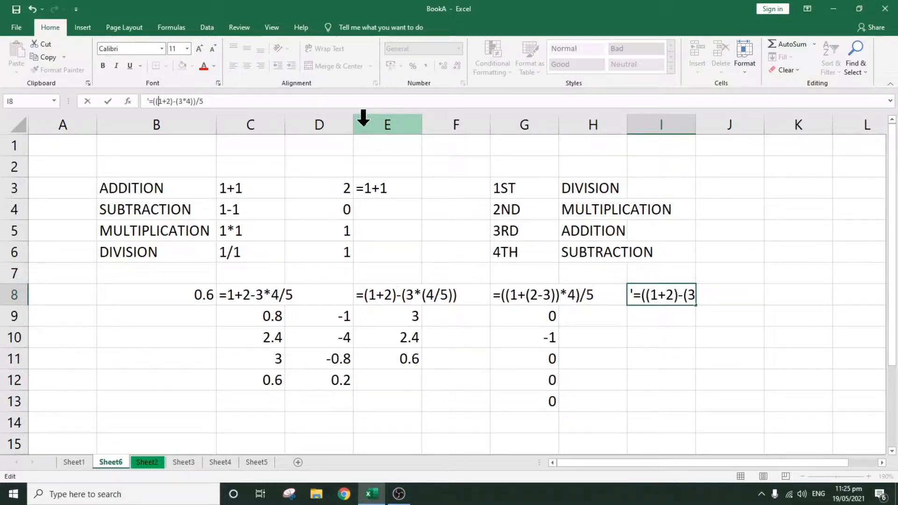
key(Return)
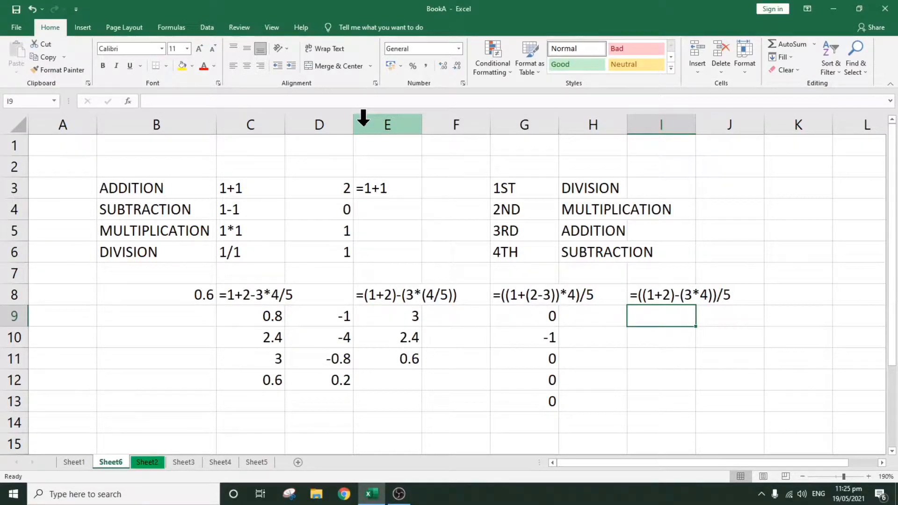
Copy the formula text from I8 to I9 and remove its leading apostrophe so it calculates.
key(Up)
key(ctrl+c)
key(Down)
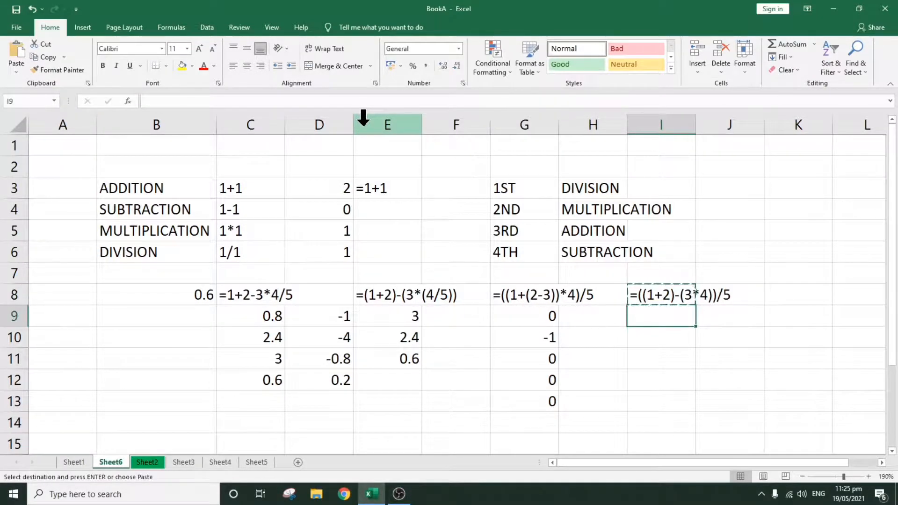
key(Return)
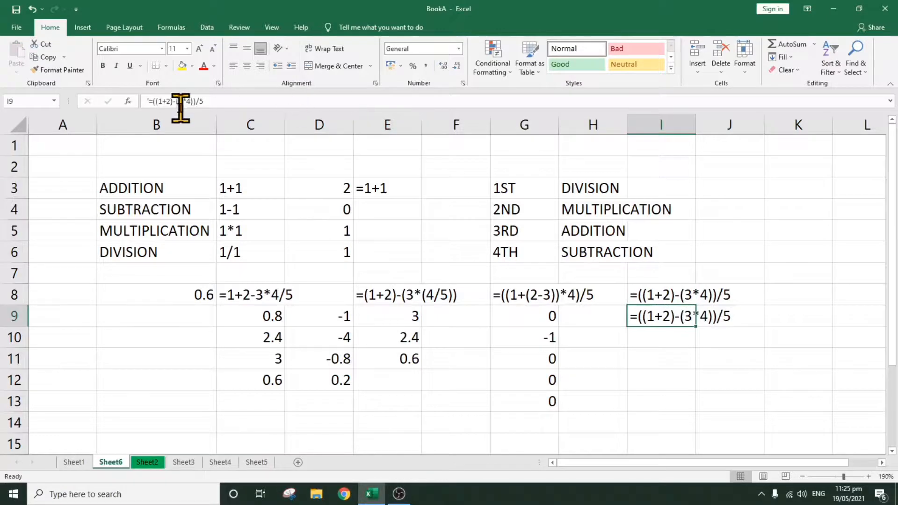
click(148, 100)
text(')
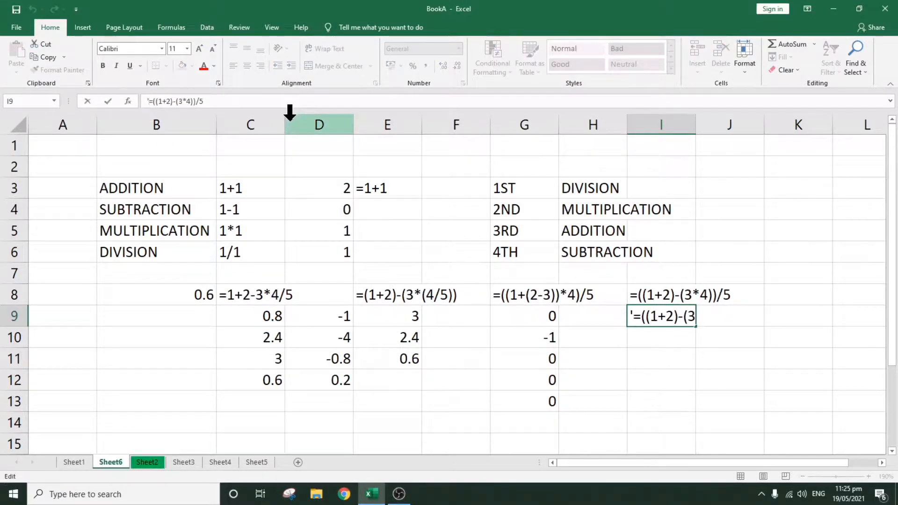
key(BackSpace)
key(Return)
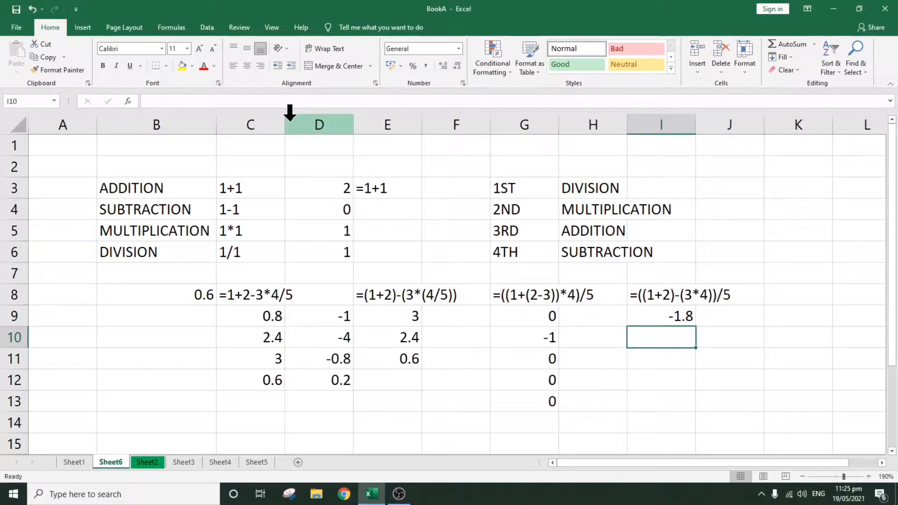
click(253, 297)
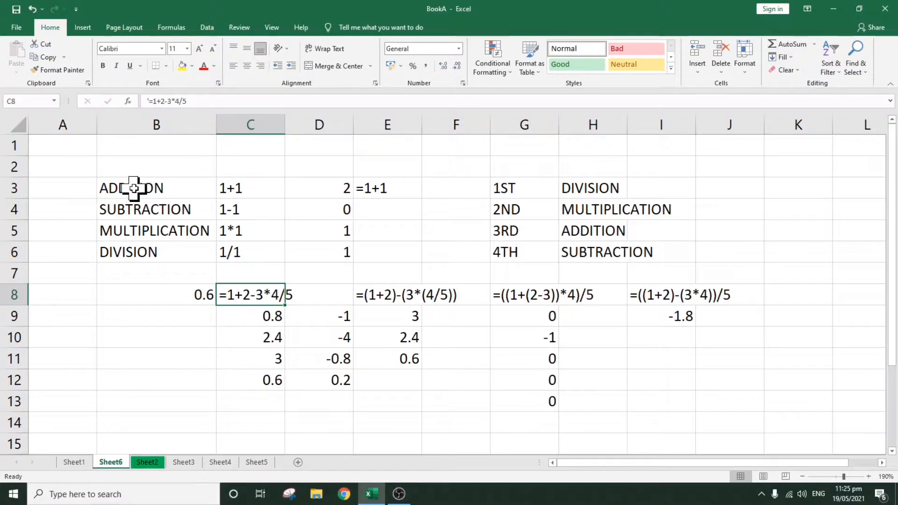
drag(134, 188, 136, 232)
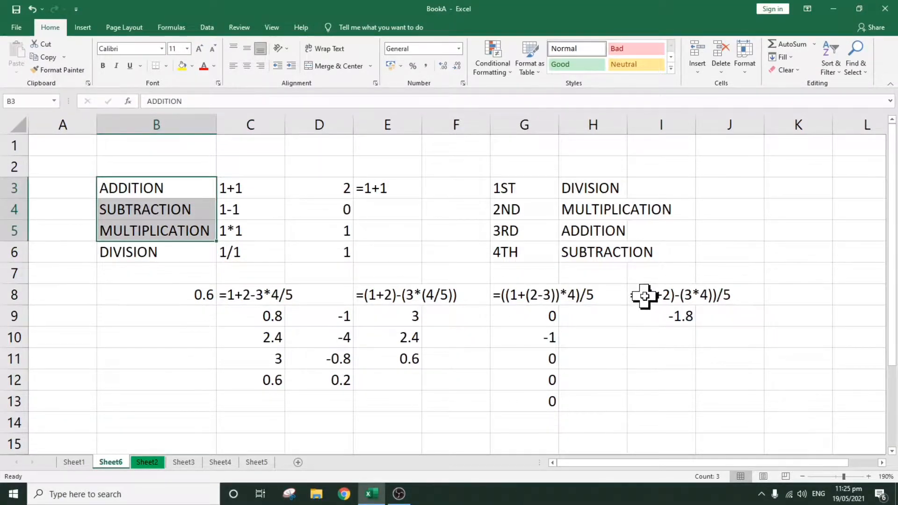
drag(577, 186, 587, 239)
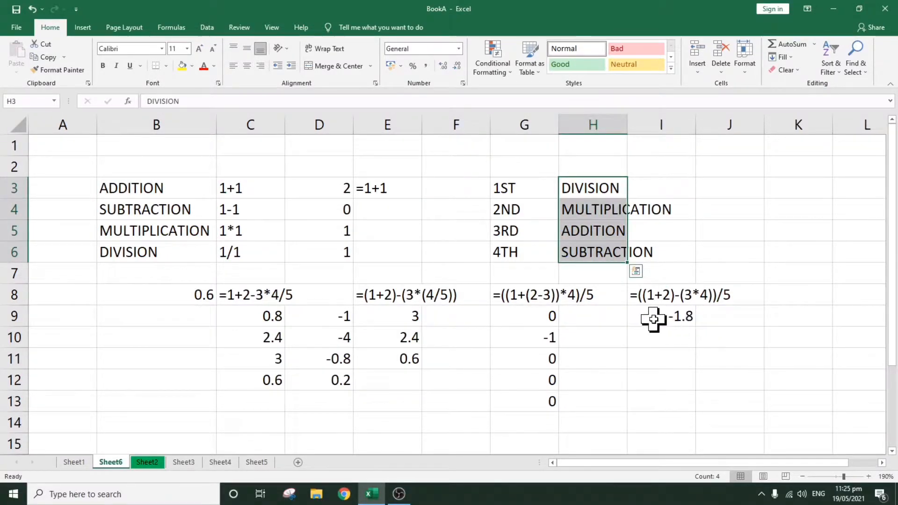
click(652, 296)
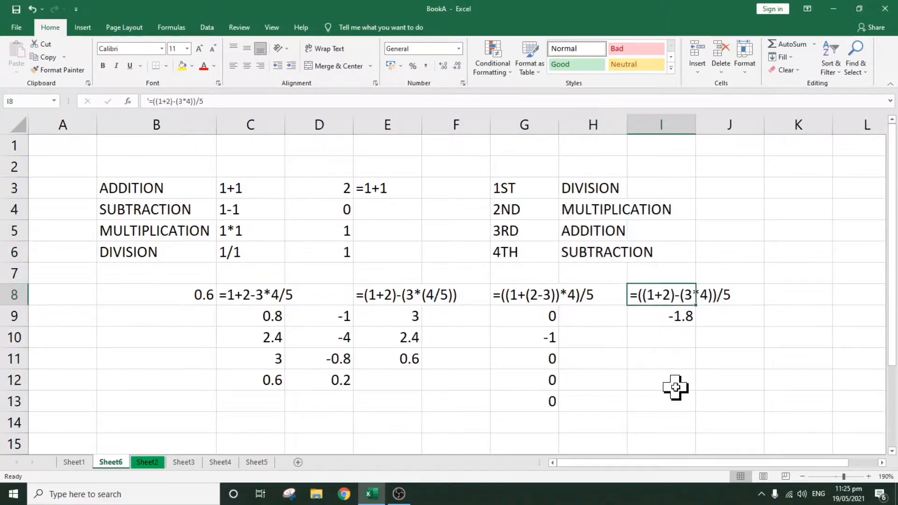
Calculate the two inner parts of I8's formula separately, entering =1+2 in I10 and =3*4 in I11.
click(654, 344)
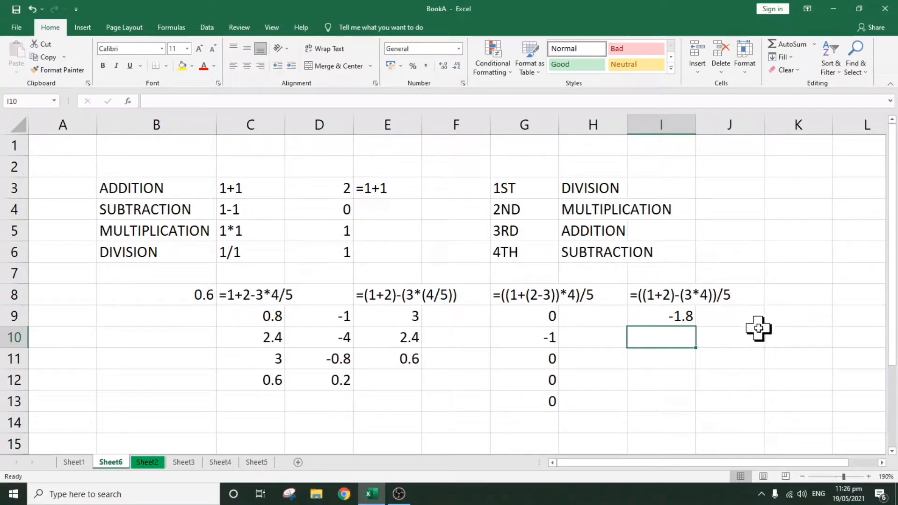
text(=)
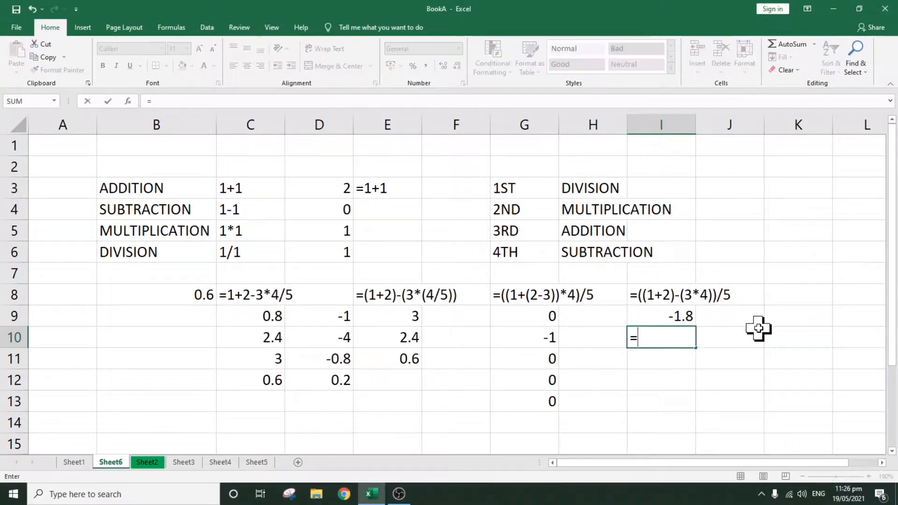
text(1+2)
key(Return)
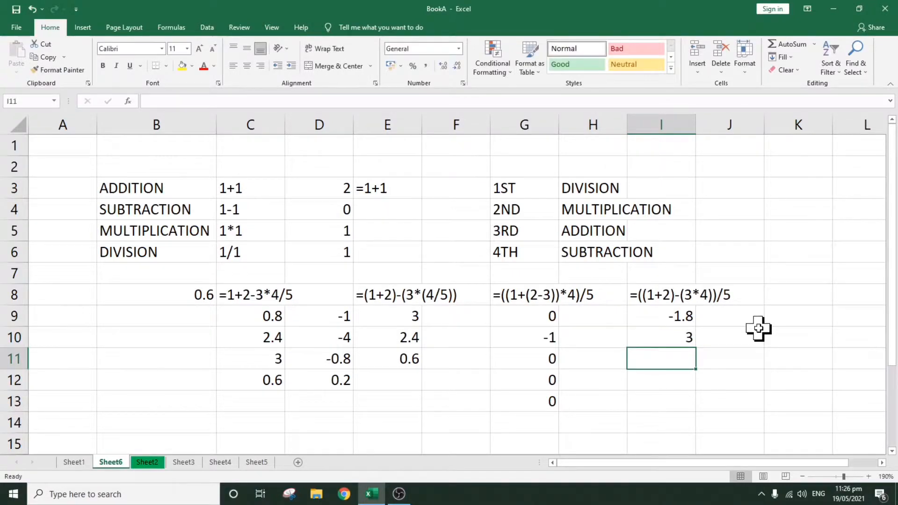
text(=3*4)
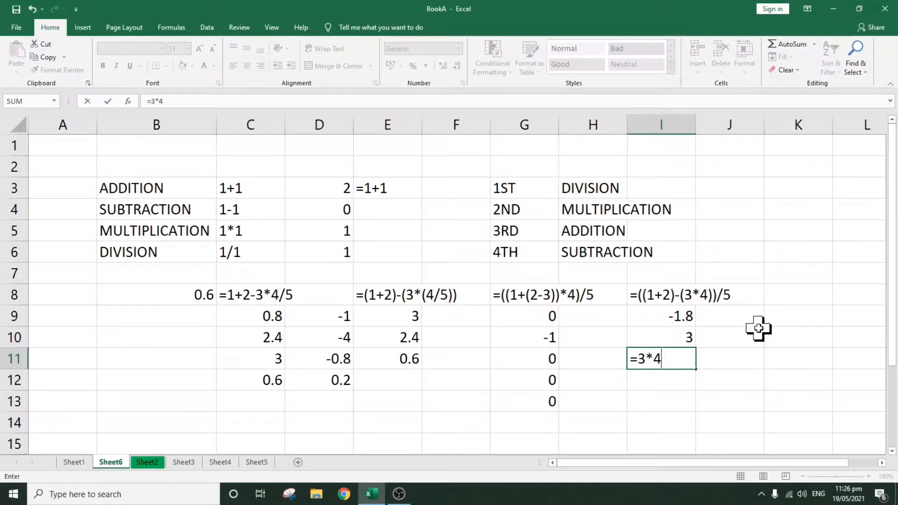
key(Return)
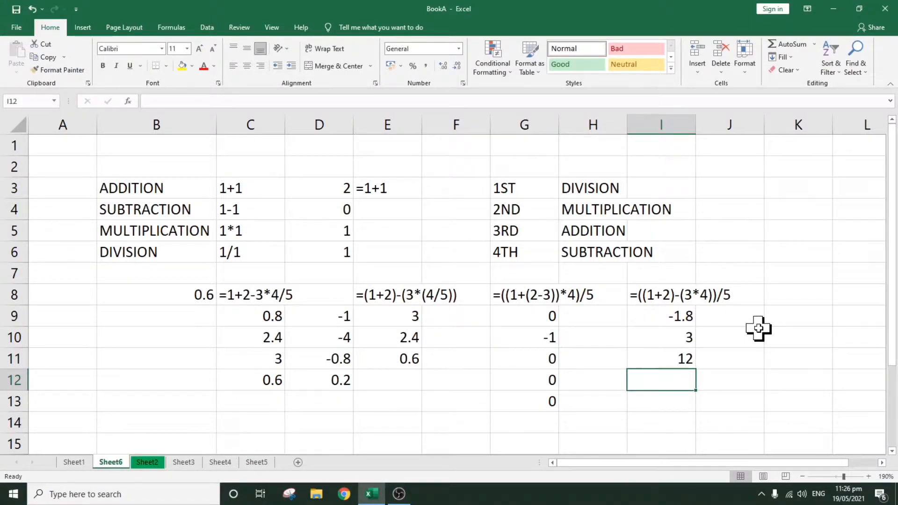
Subtract the multiplication part from the addition part by entering =I10-I11 in I12.
text(=)
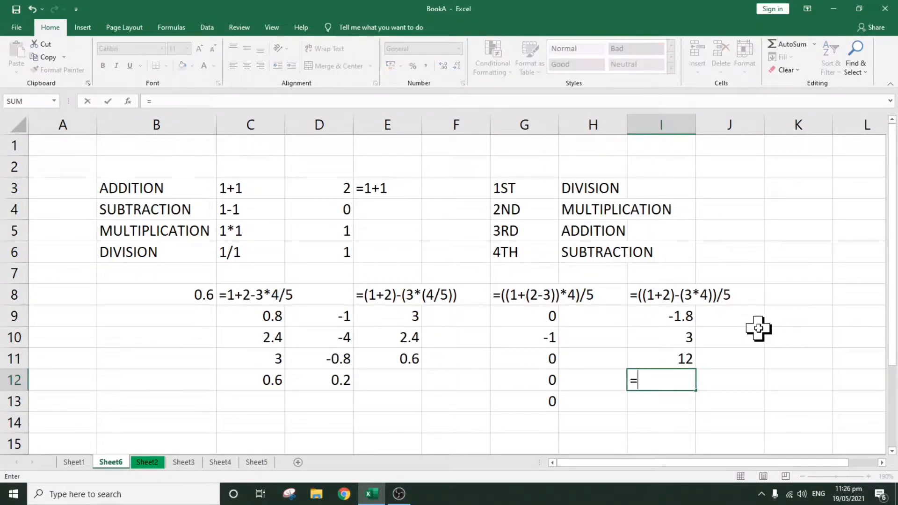
key(Up)
key(Up)
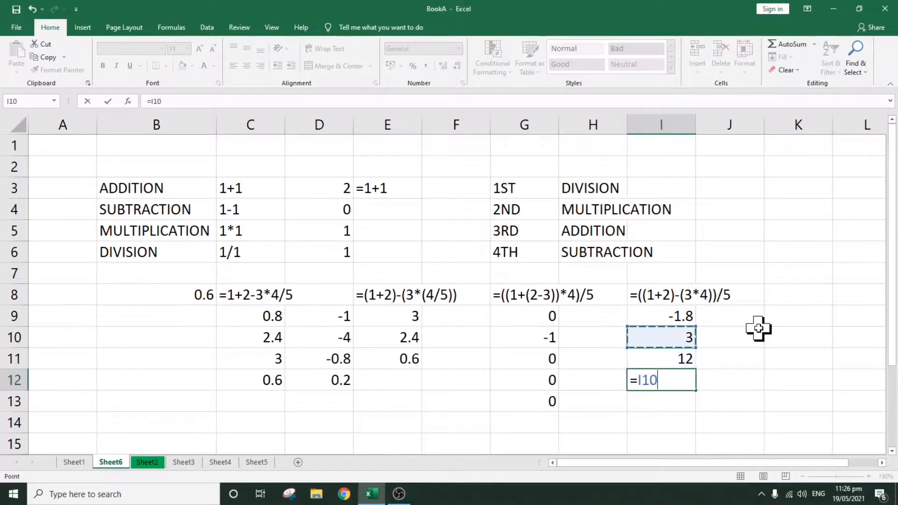
text(-)
key(Up)
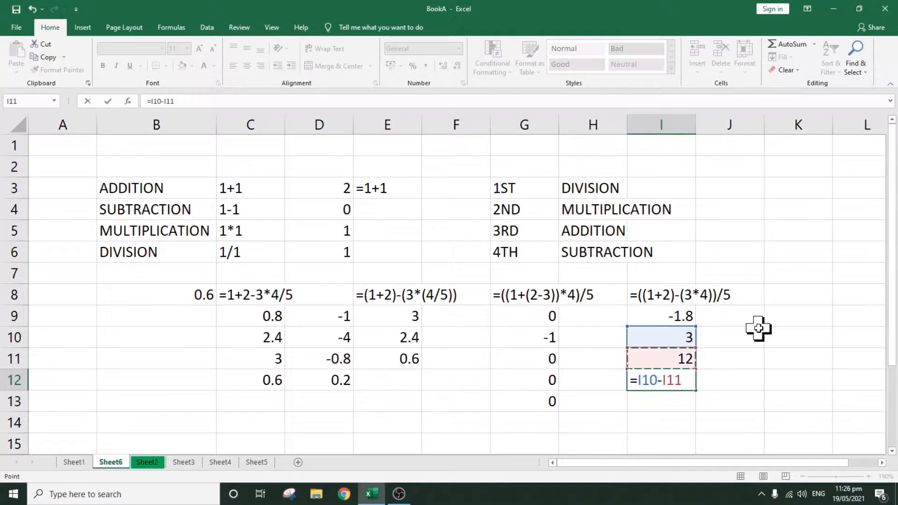
key(Return)
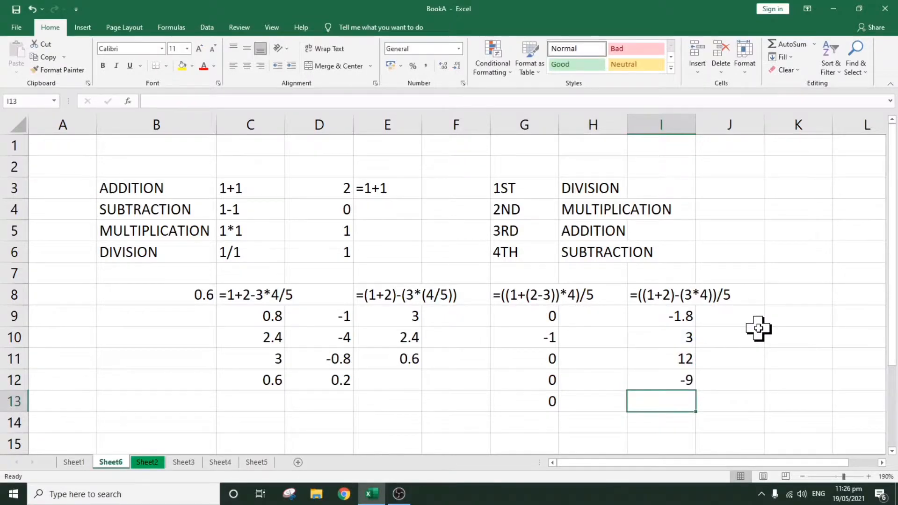
Divide the subtraction result by 5 with the formula =I12/5 in I13.
text(=)
key(Up)
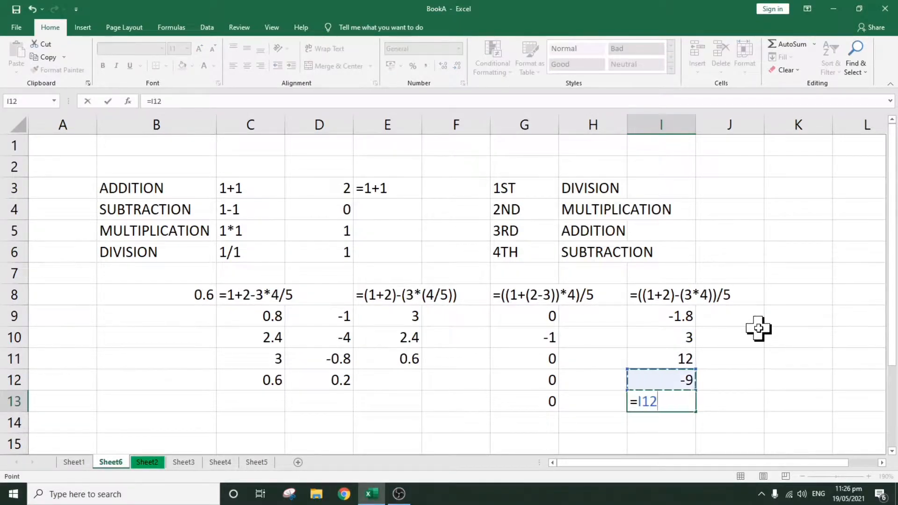
text(/5)
key(Return)
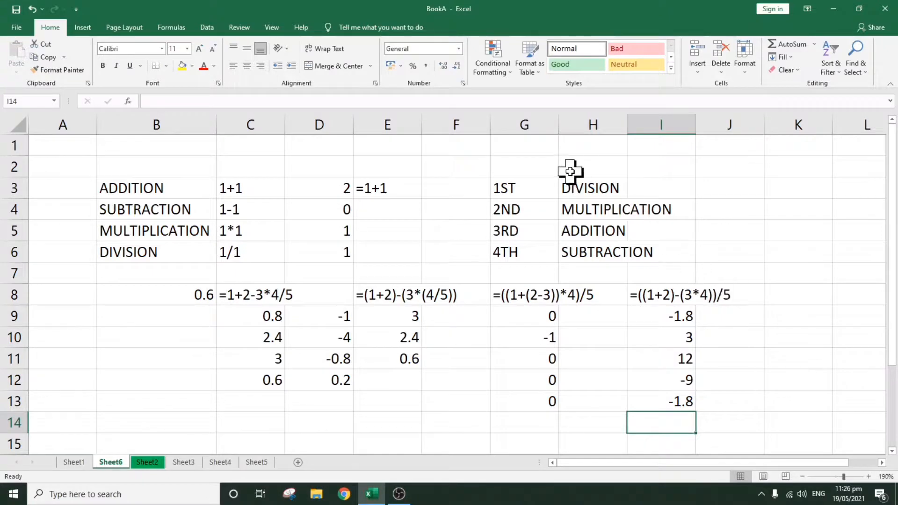
Review the calculation order in H3:H6, the formula texts in C8 and E8, and the whole worked example from B3 to J14.
click(590, 183)
click(601, 209)
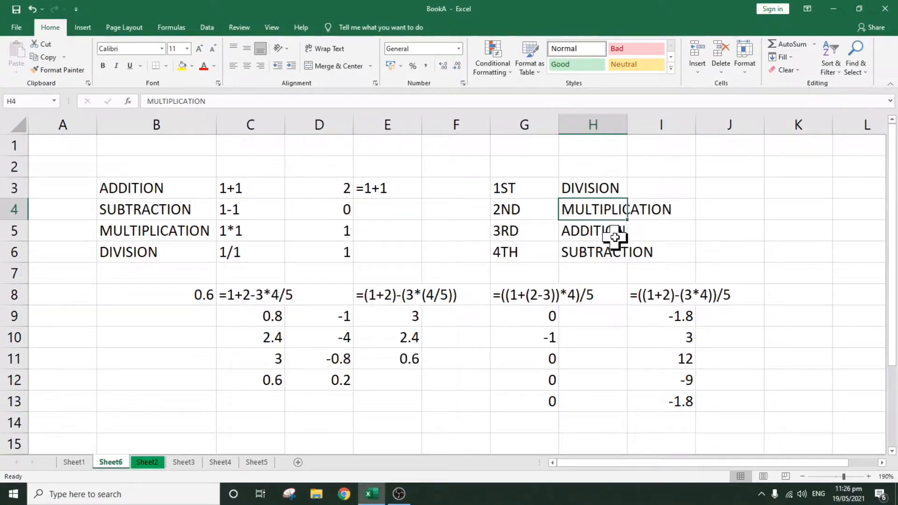
click(614, 234)
click(603, 255)
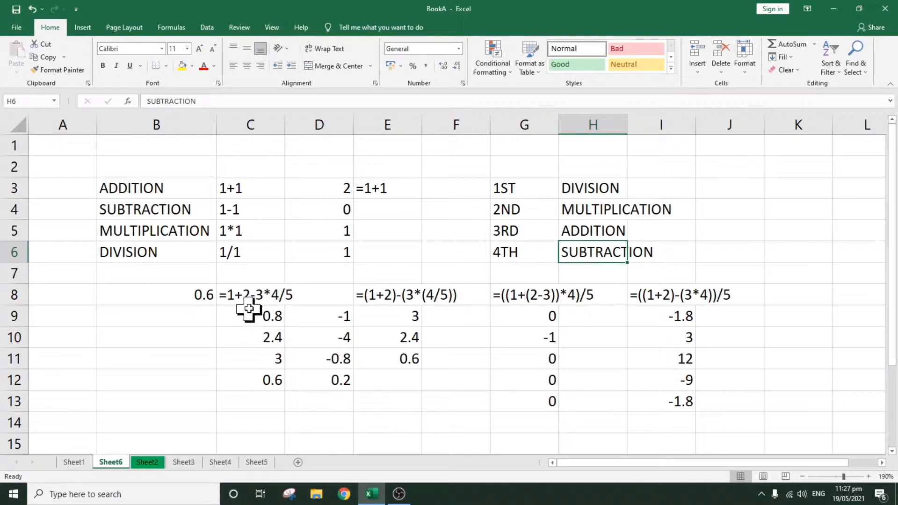
click(242, 297)
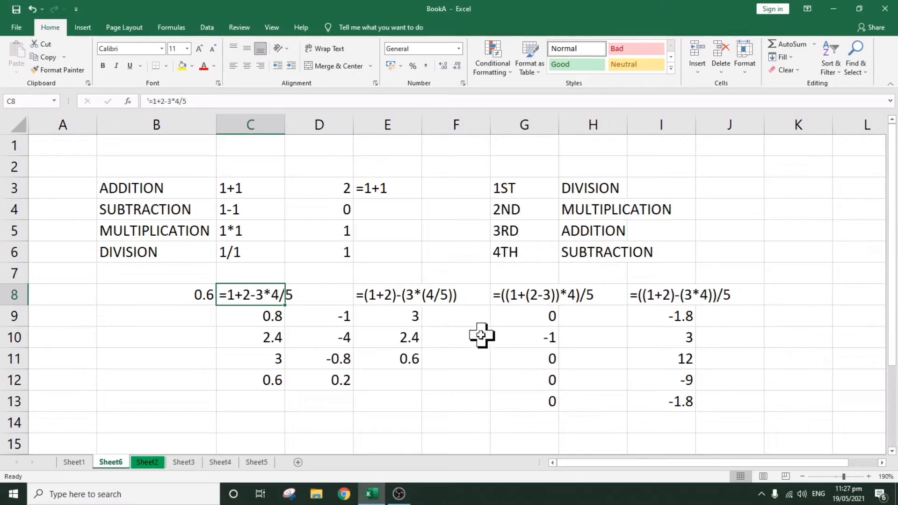
click(404, 298)
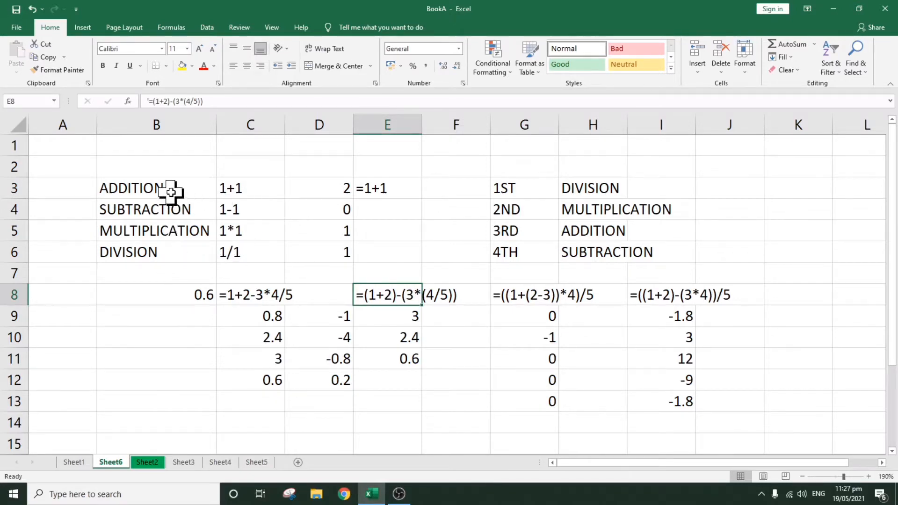
drag(171, 192, 748, 416)
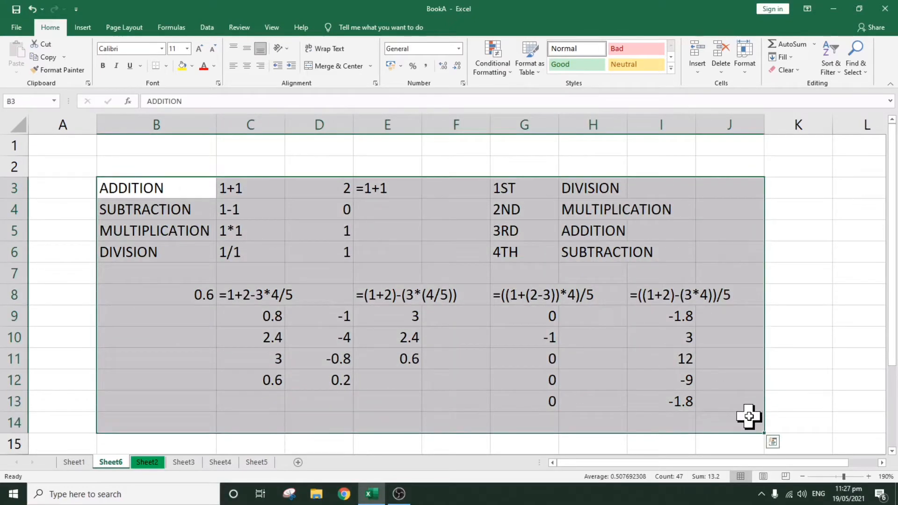
click(162, 189)
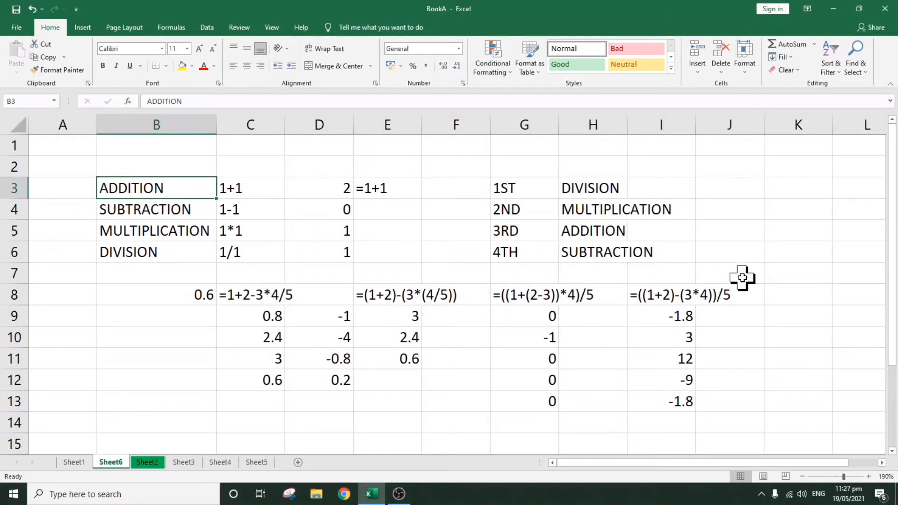